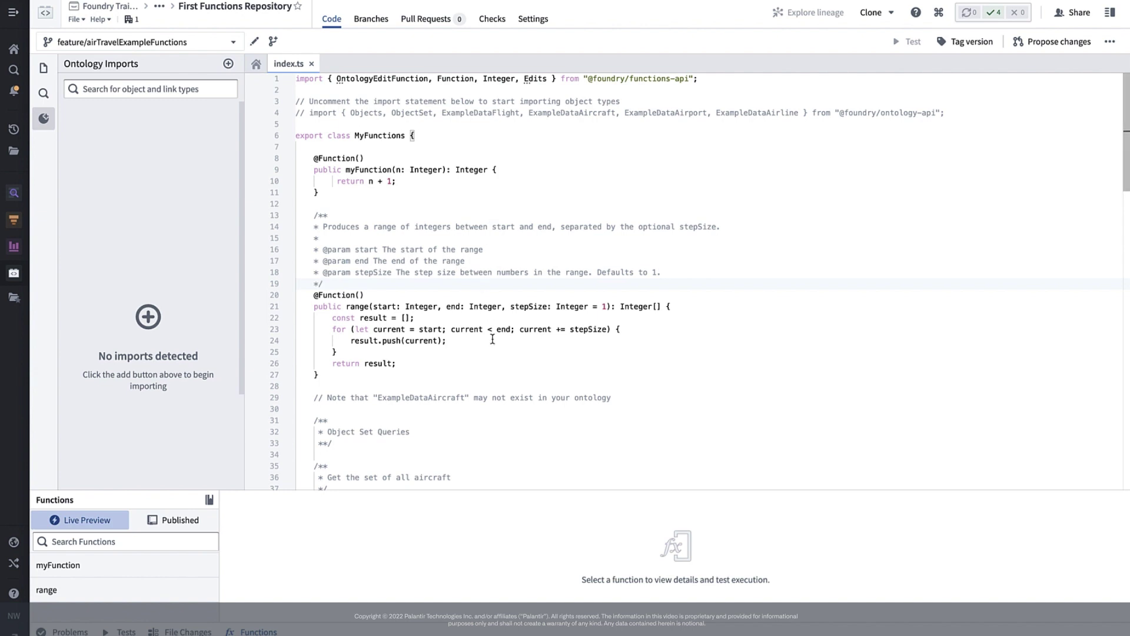
scroll(491, 339, down, 3)
scroll(492, 339, down, 2)
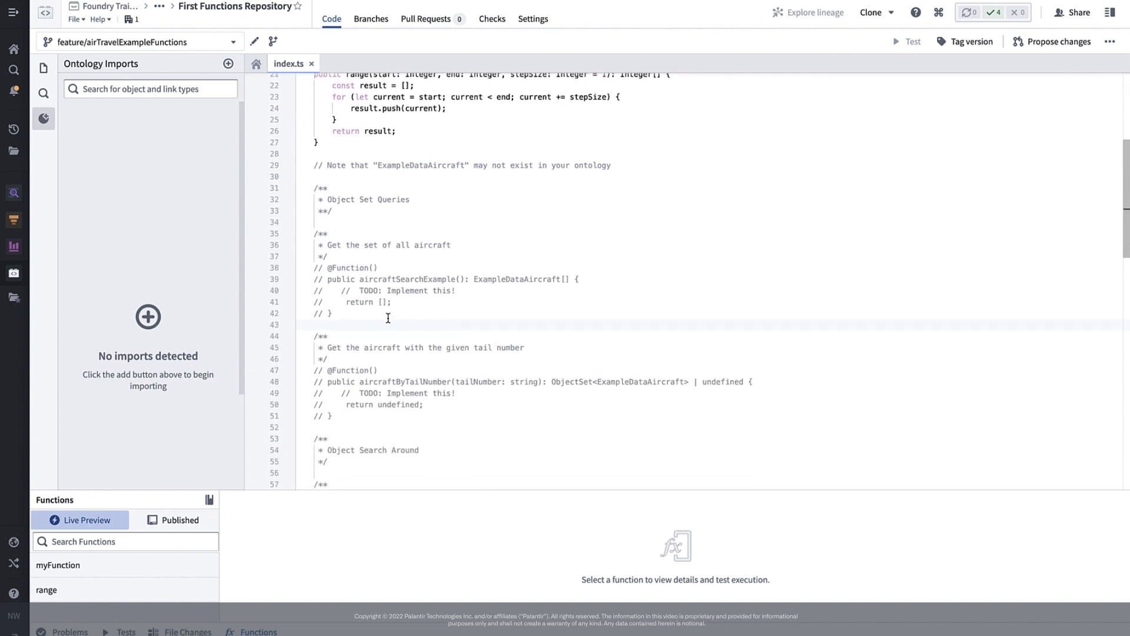
Uncomment the aircraftSearchExample function (lines 38–42) and the ontology-api import on line 4.
drag(388, 318, 278, 276)
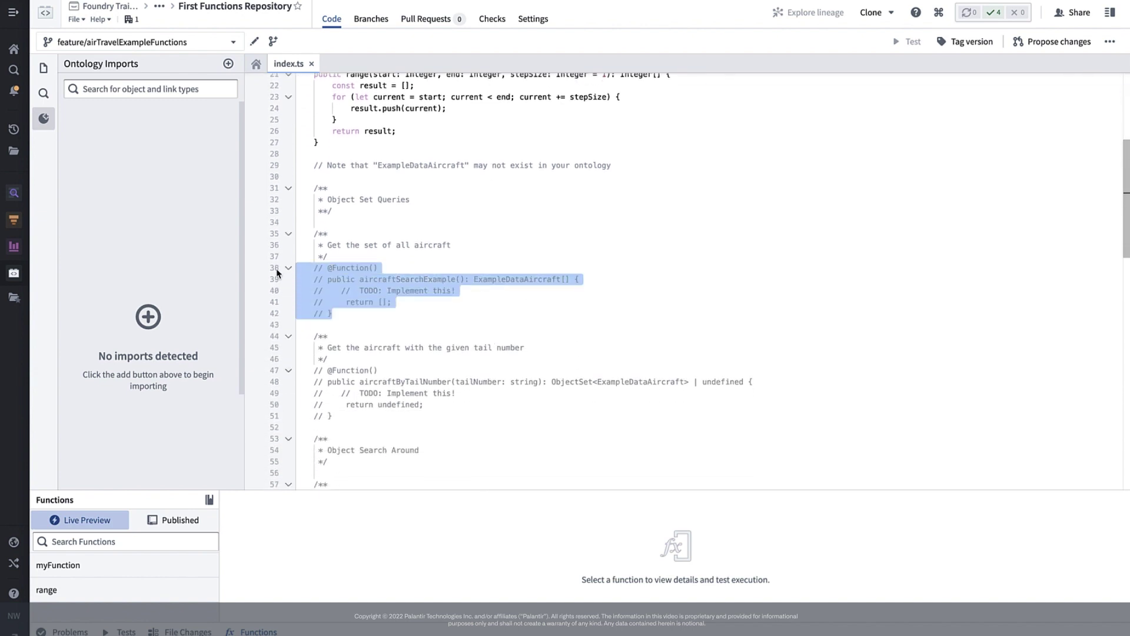
key(ctrl+slash)
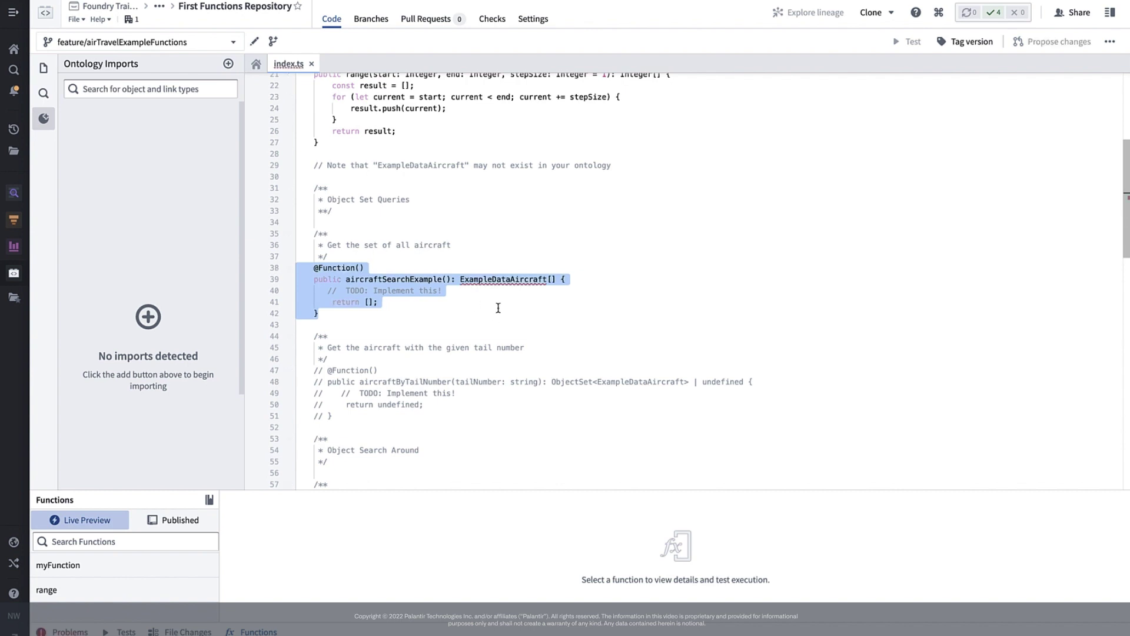
double_click(493, 278)
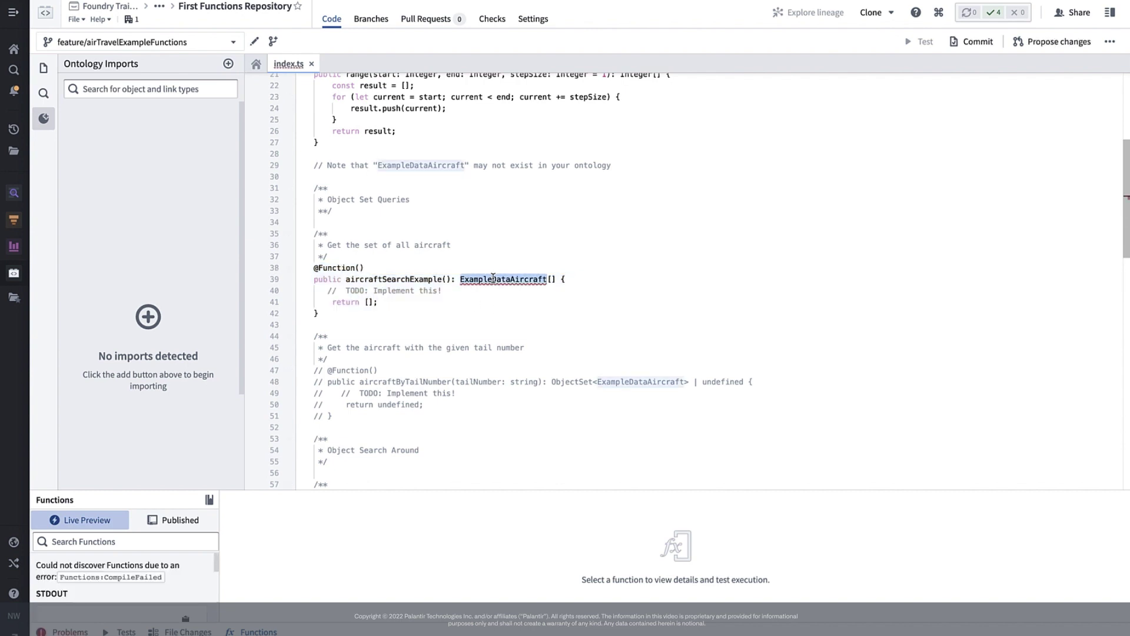
key(ctrl+f)
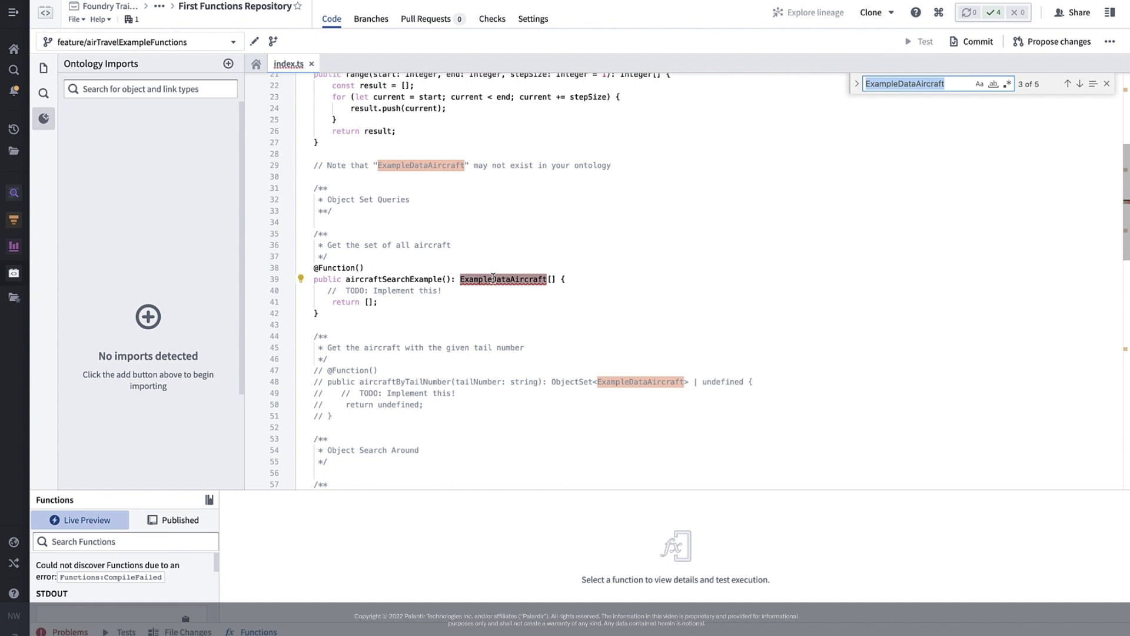
key(shift+Return)
key(shift+Return)
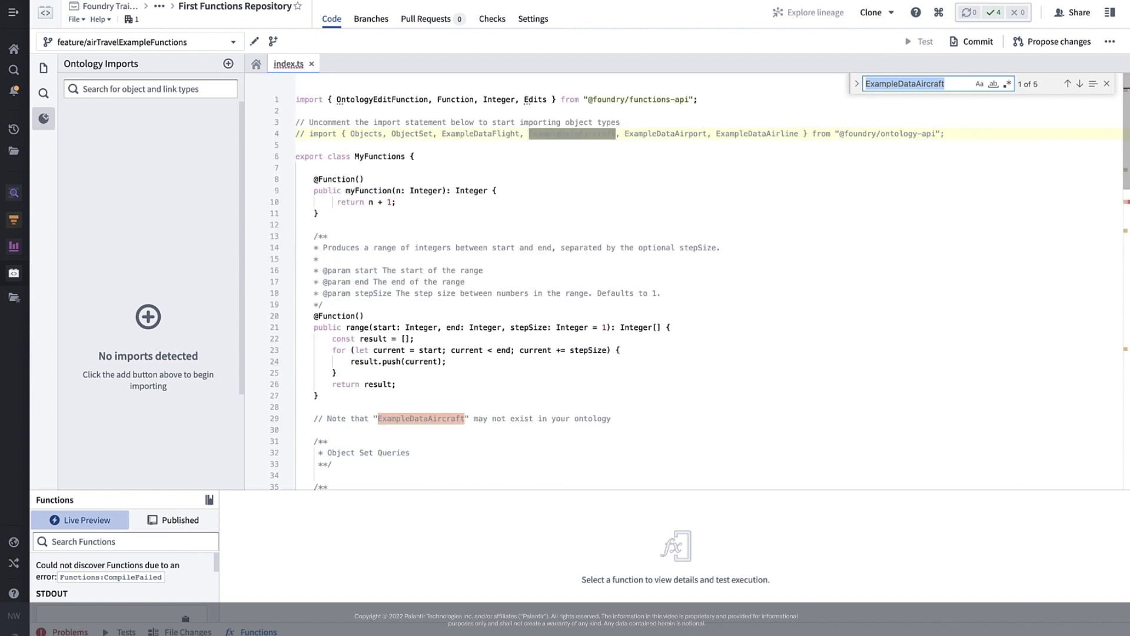
click(1010, 148)
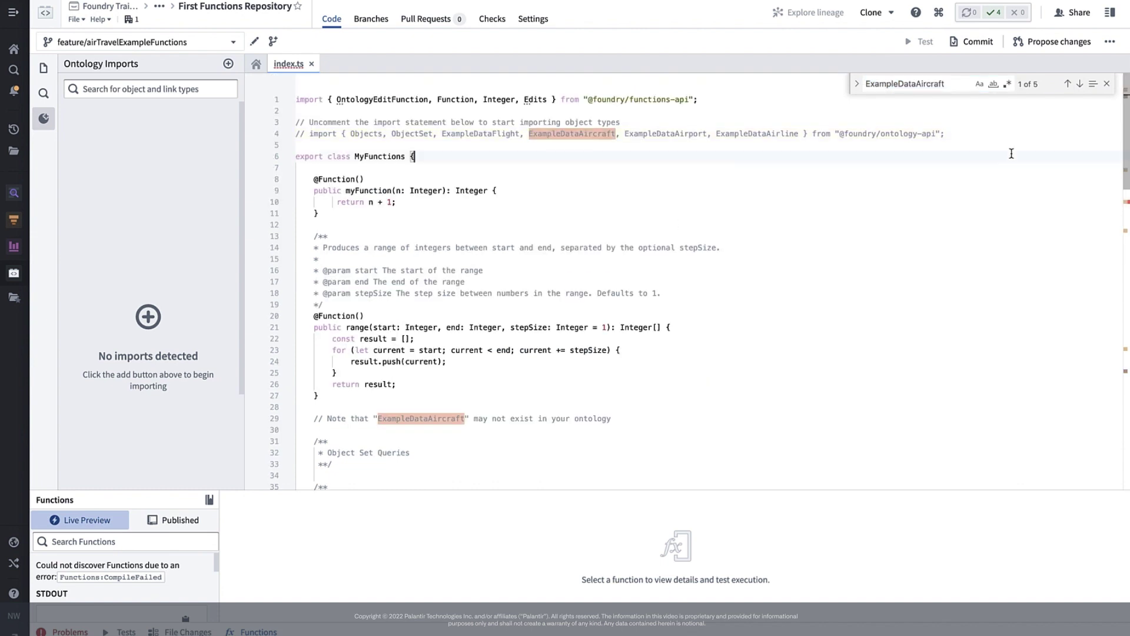
key(ctrl+slash)
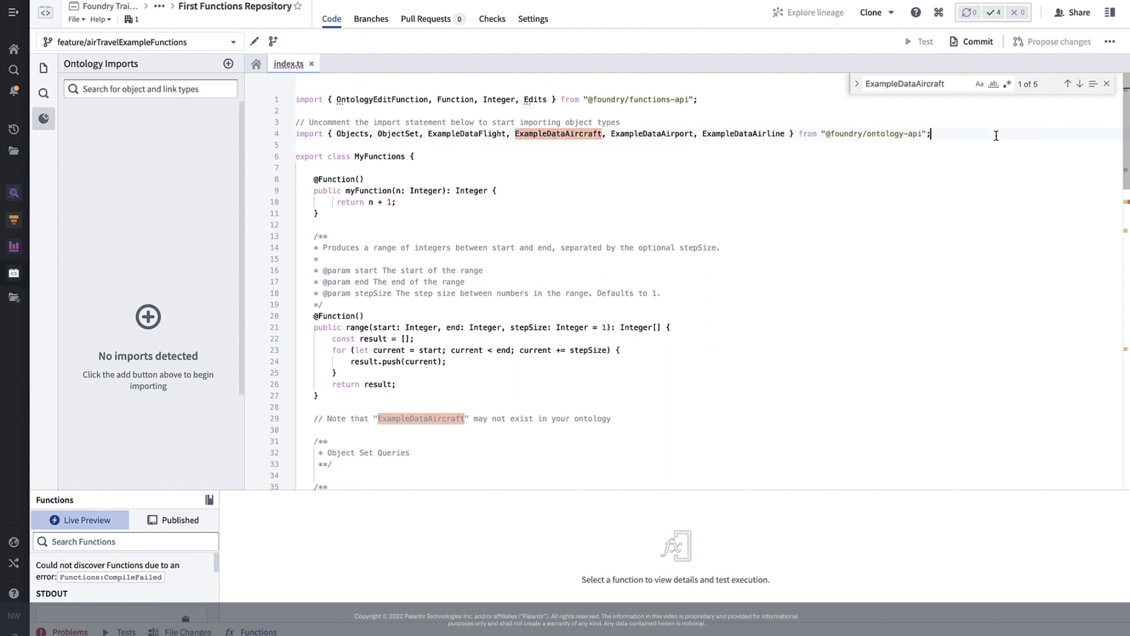
click(1106, 84)
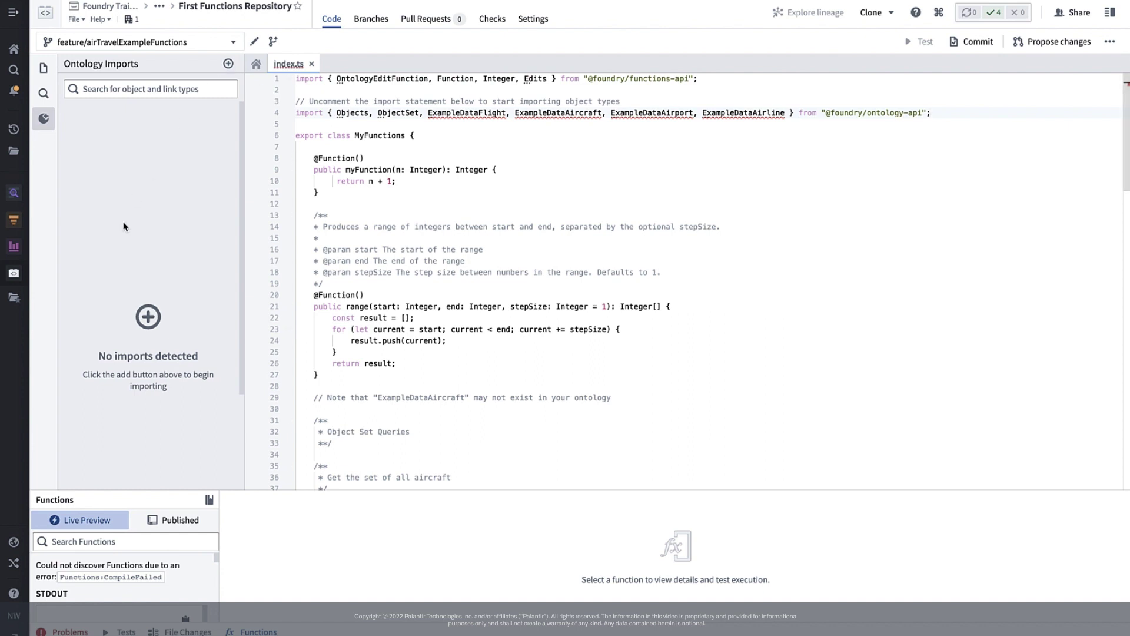
Add the ExampleDataAircraft object type as a new ontology import.
drag(95, 359, 199, 357)
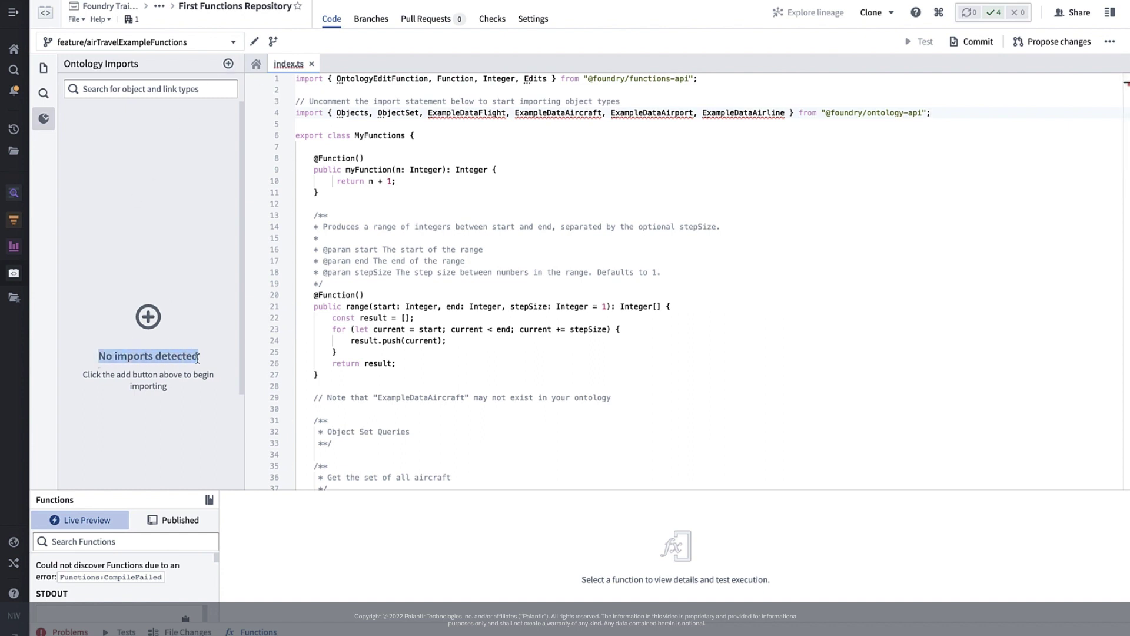
click(228, 64)
text(ExampleDataAircraft)
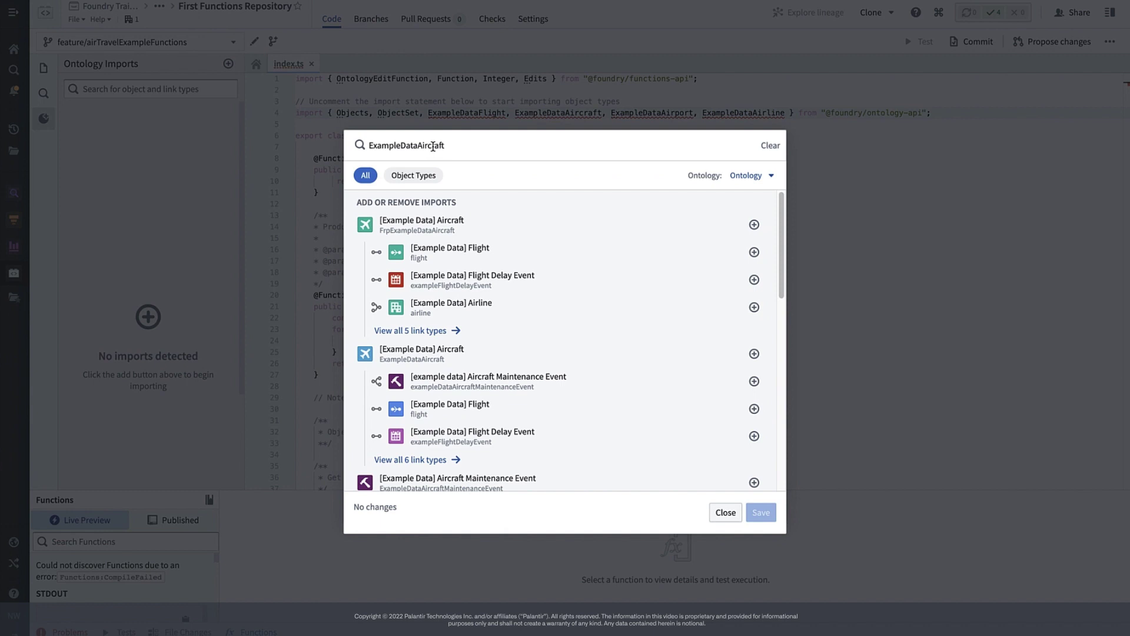
click(456, 146)
click(427, 176)
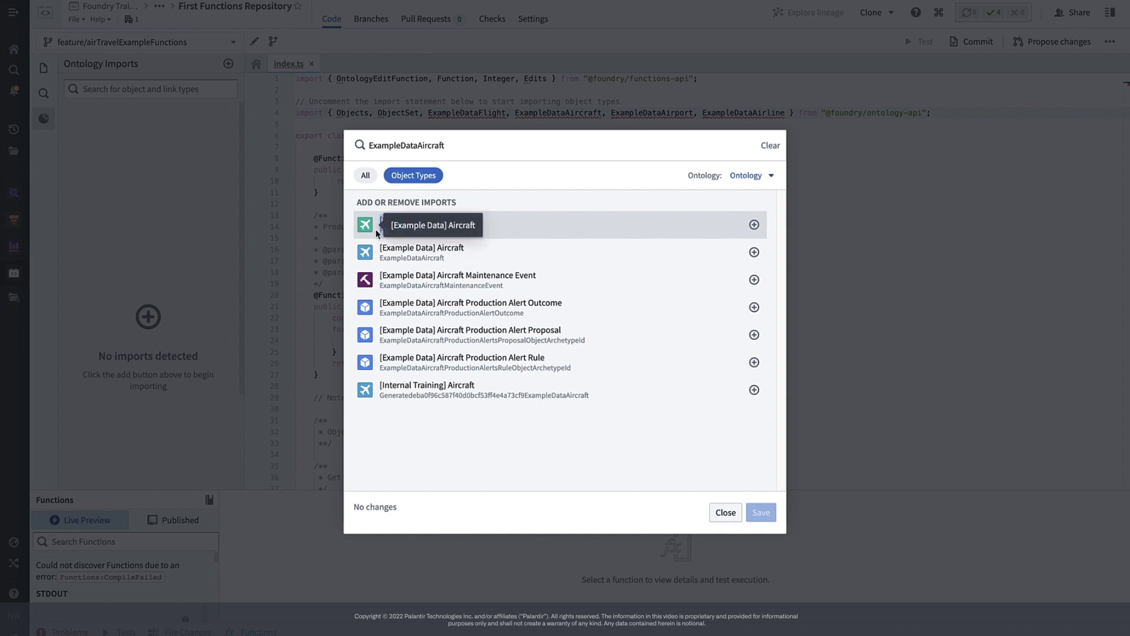
mouse_move(377, 219)
mouse_down()
mouse_move(456, 231)
mouse_move(383, 262)
mouse_up()
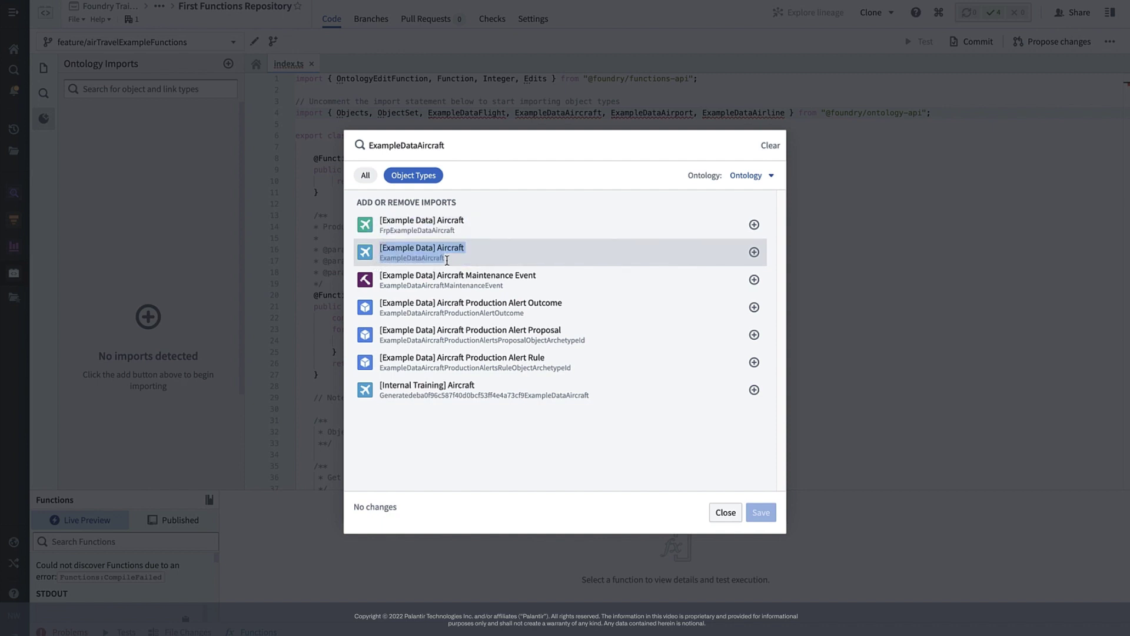
click(471, 265)
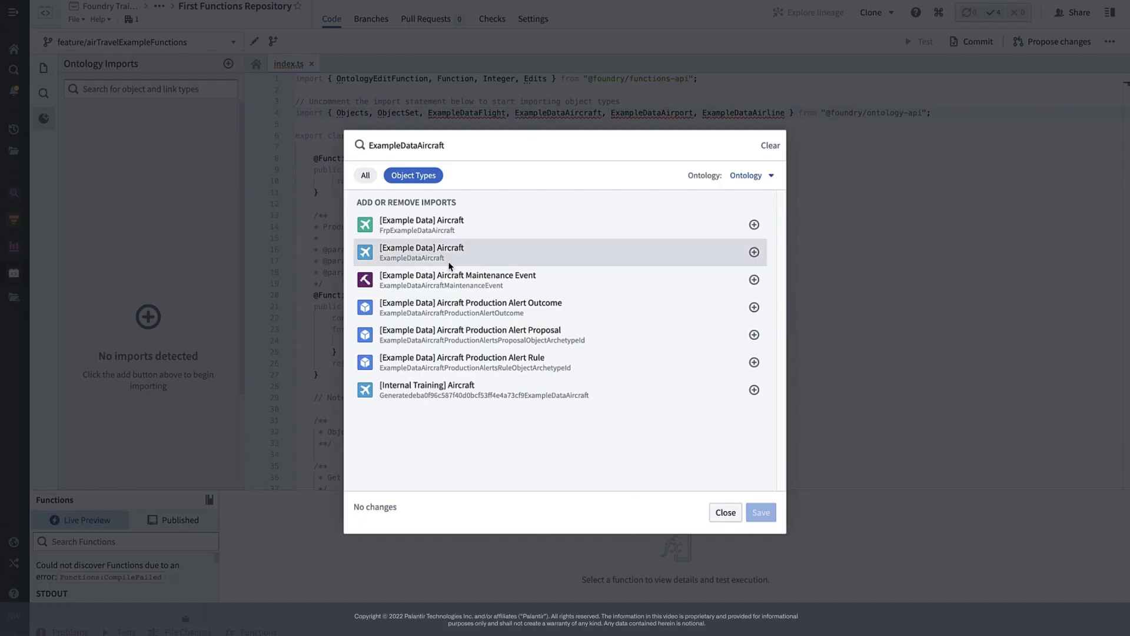
drag(449, 263, 379, 257)
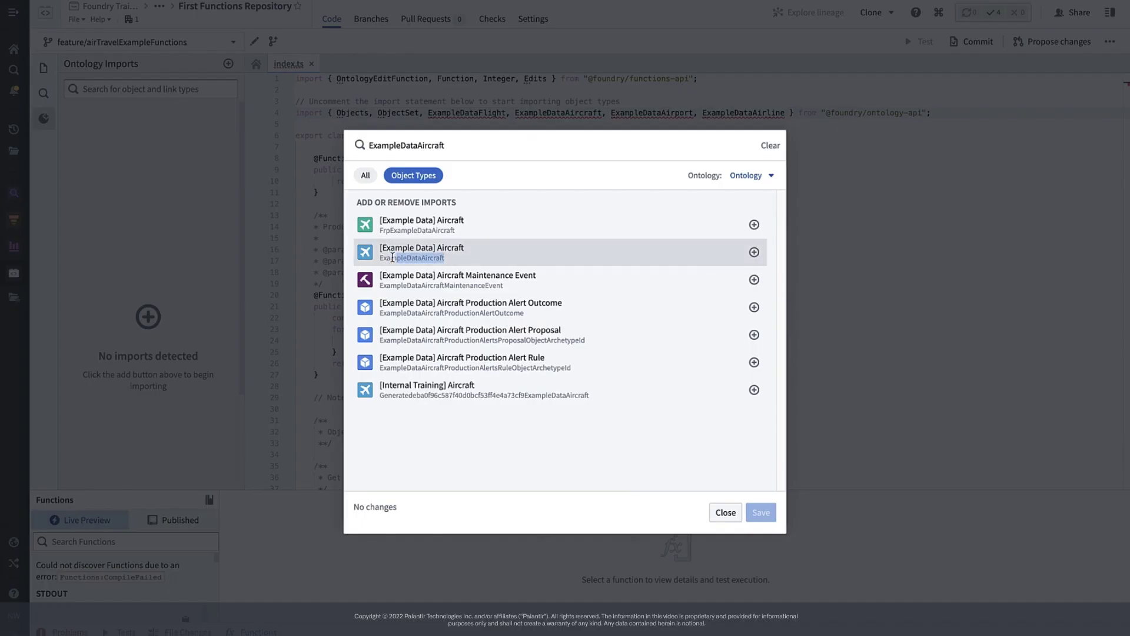
click(755, 253)
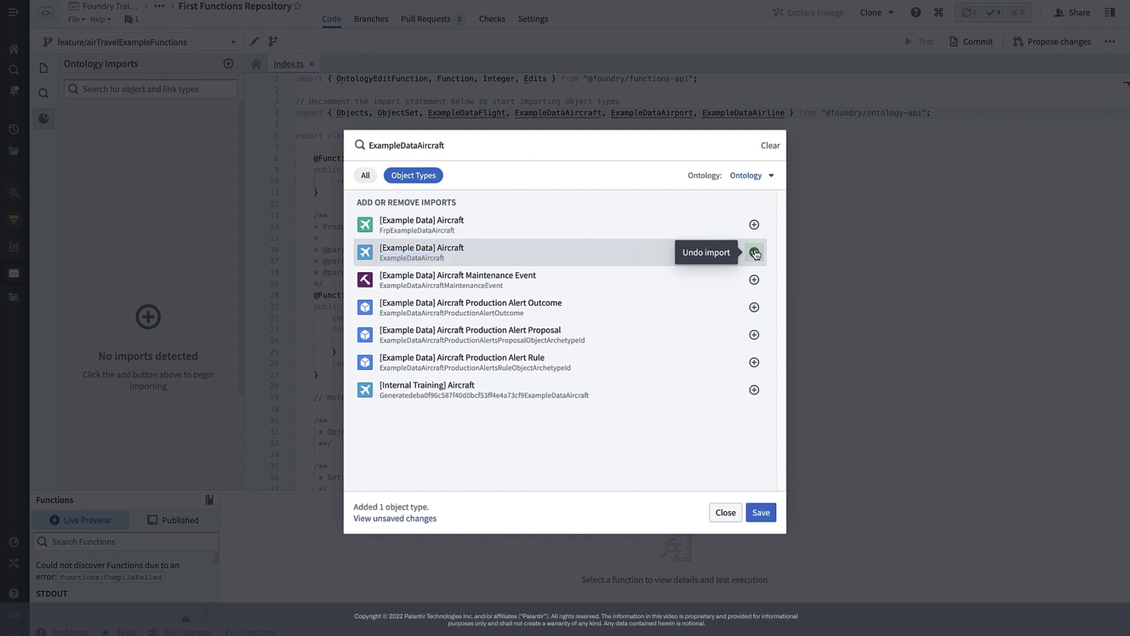
Add the Flight, Airport and Airline object types and save the imports.
triple_click(473, 145)
text(ExampleD)
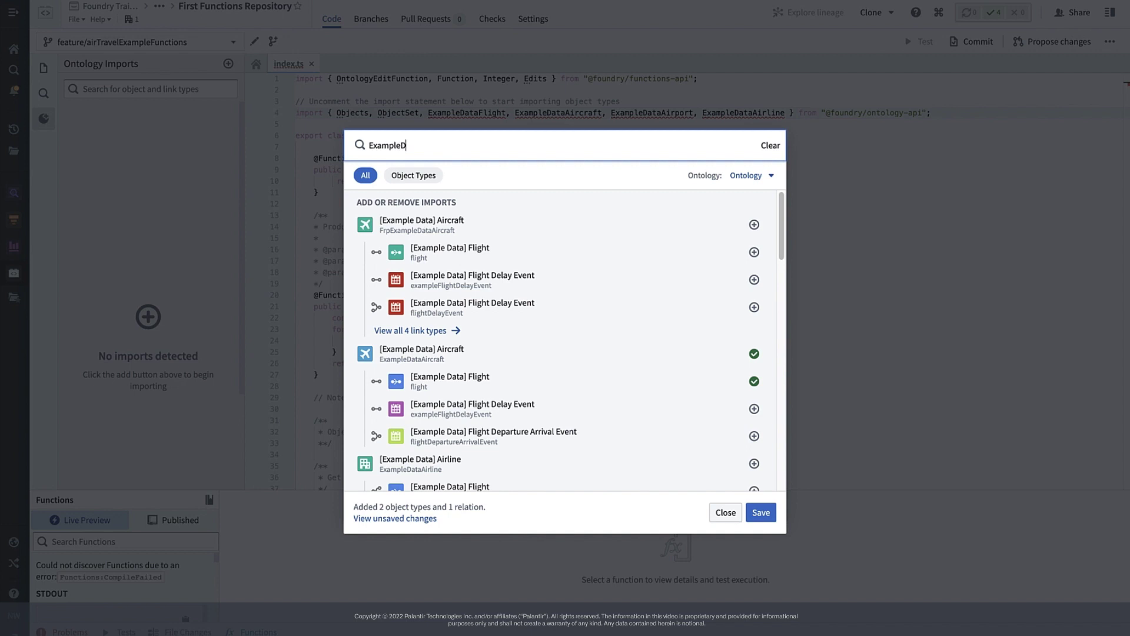
text(ataFlight)
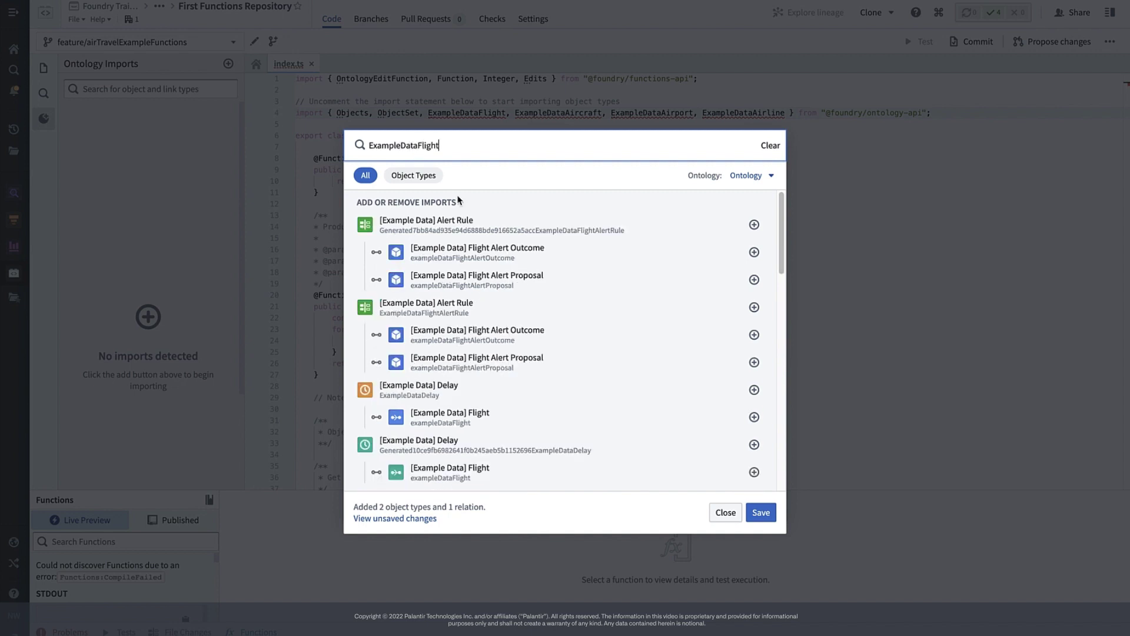
click(424, 175)
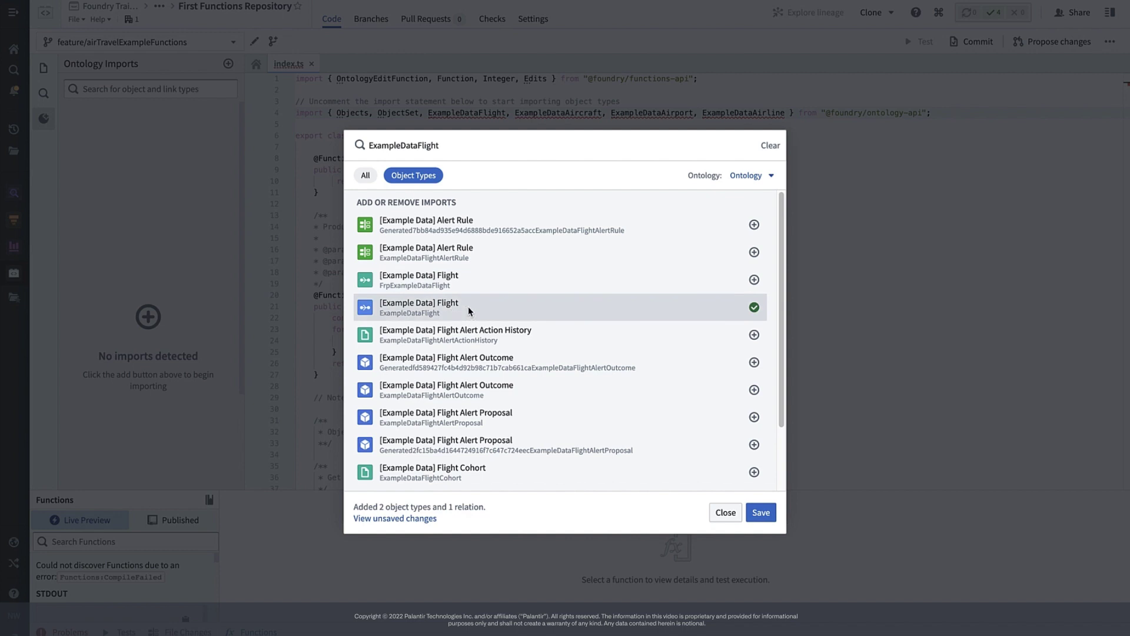
click(448, 144)
key(BackSpace)
key(BackSpace)
key(BackSpace)
text(Airpor)
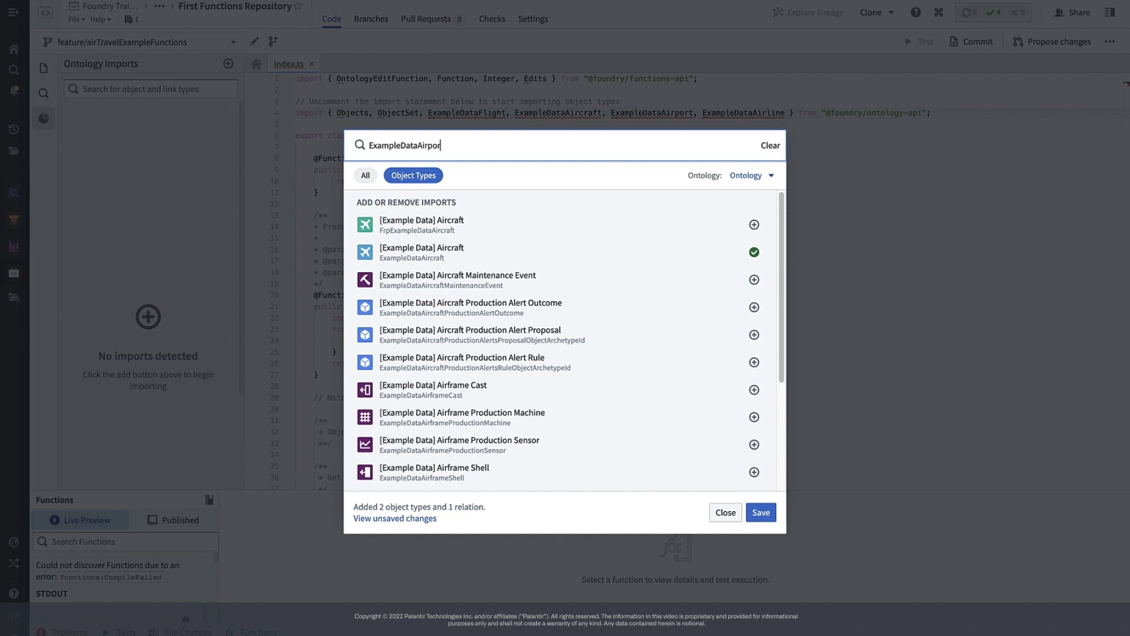
click(753, 252)
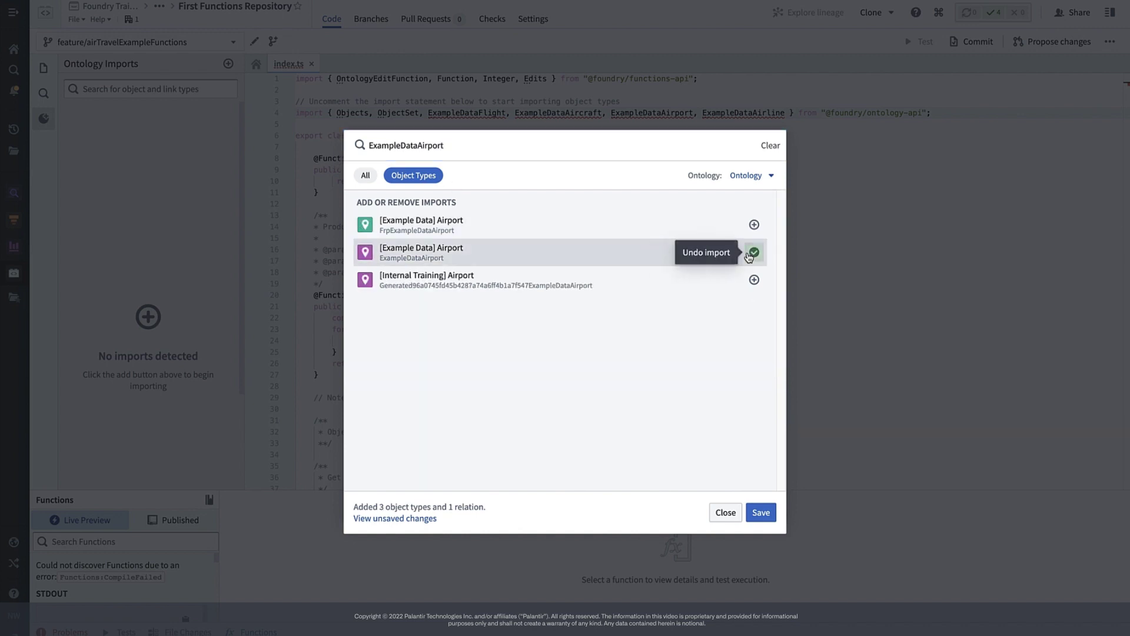
click(529, 147)
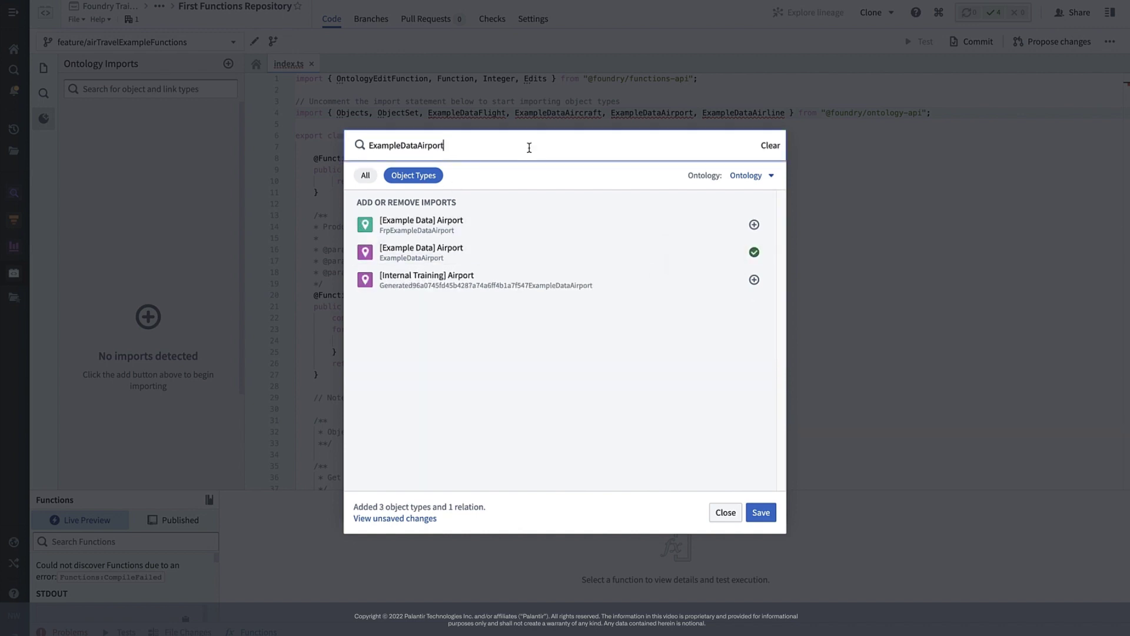
text(r)
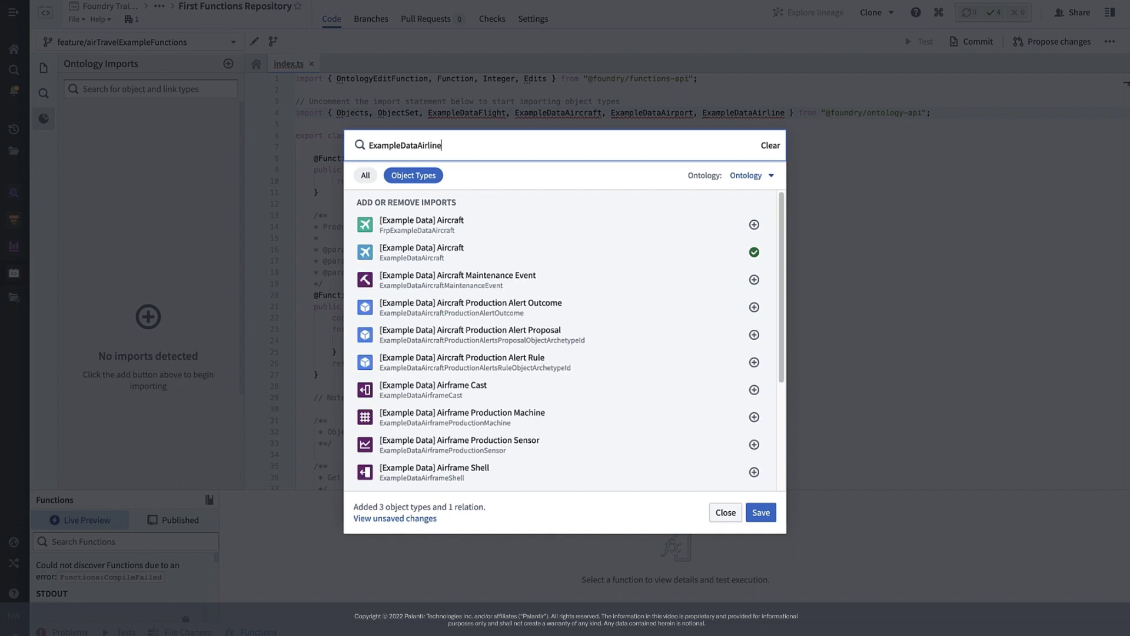
click(754, 224)
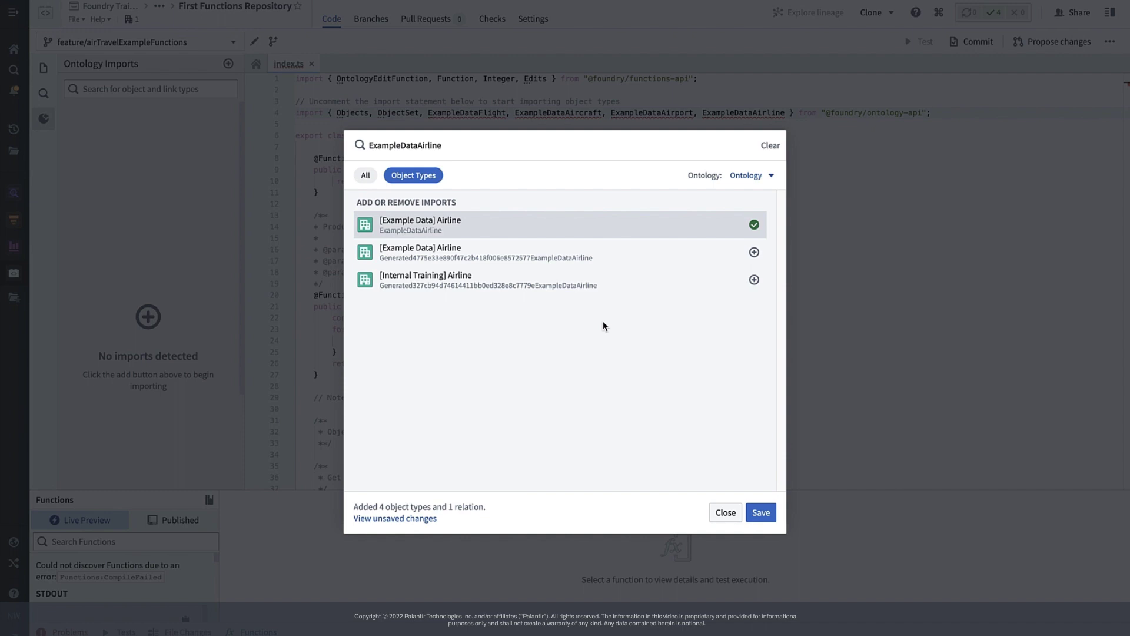
click(761, 512)
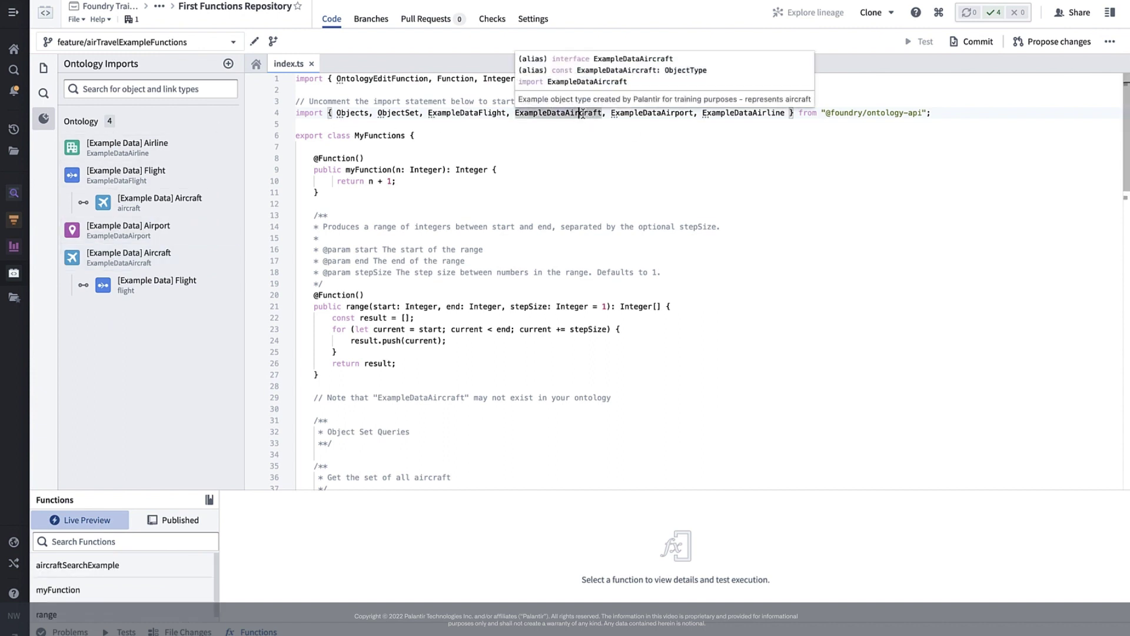
Run the aircraftSearchExample stub in Live Preview and view its output.
drag(529, 99, 585, 104)
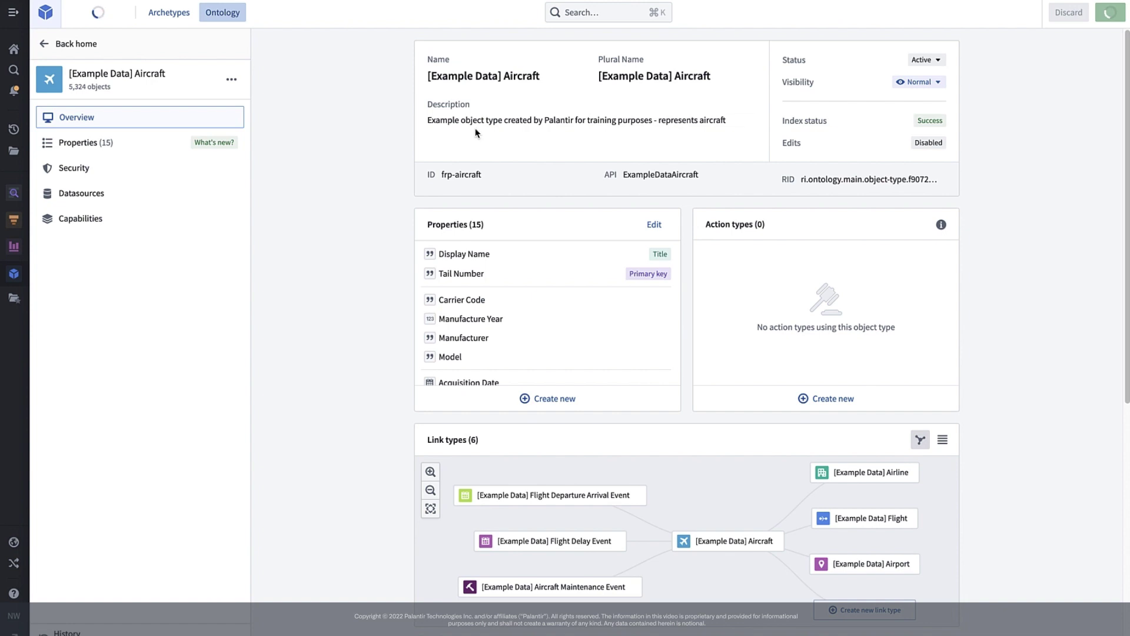
click(477, 133)
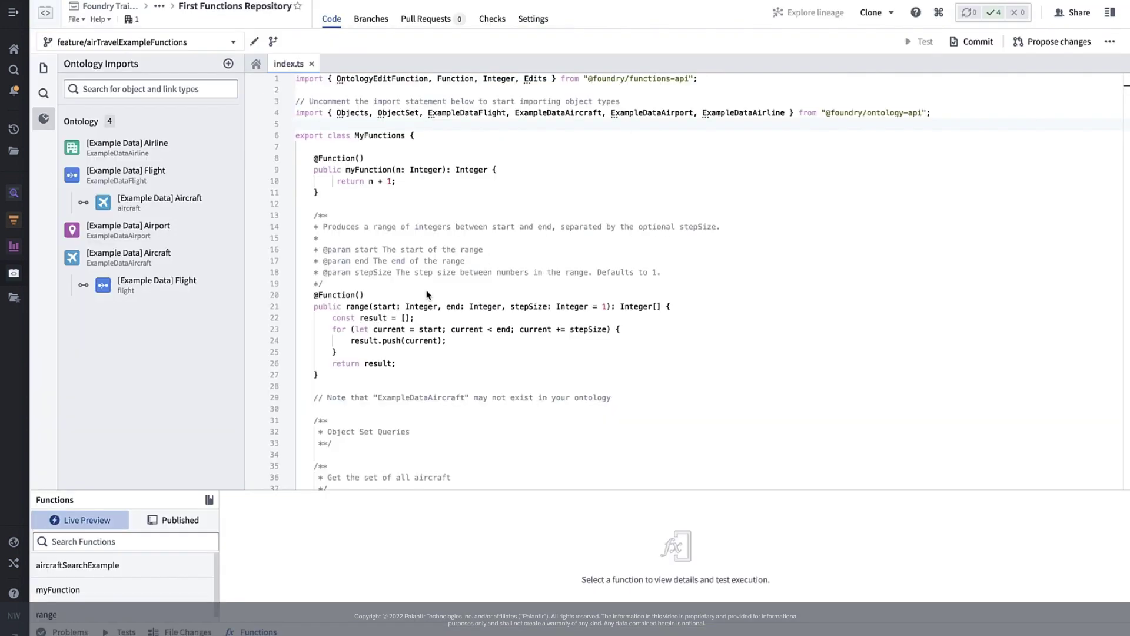
scroll(427, 293, down, 3)
scroll(426, 294, down, 3)
double_click(402, 244)
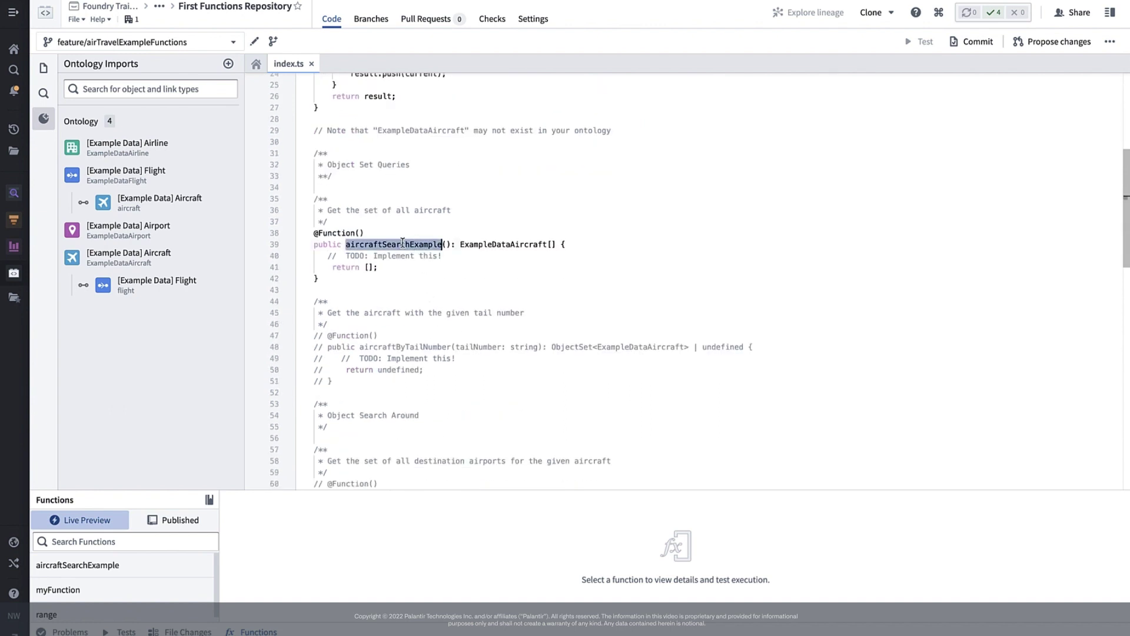
click(126, 565)
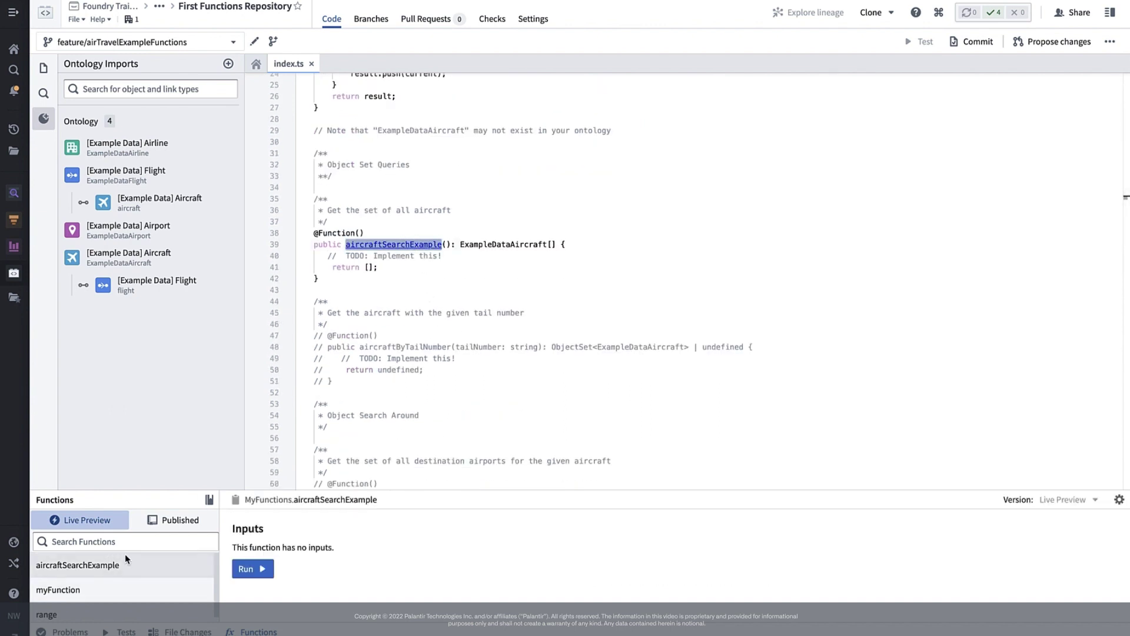
click(259, 573)
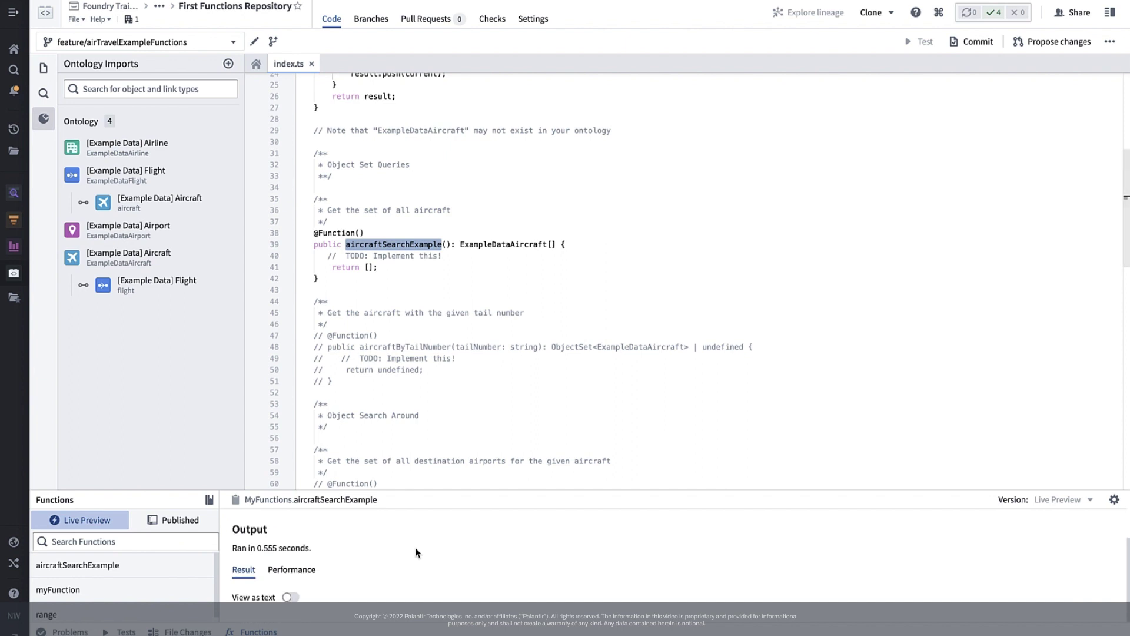
click(499, 244)
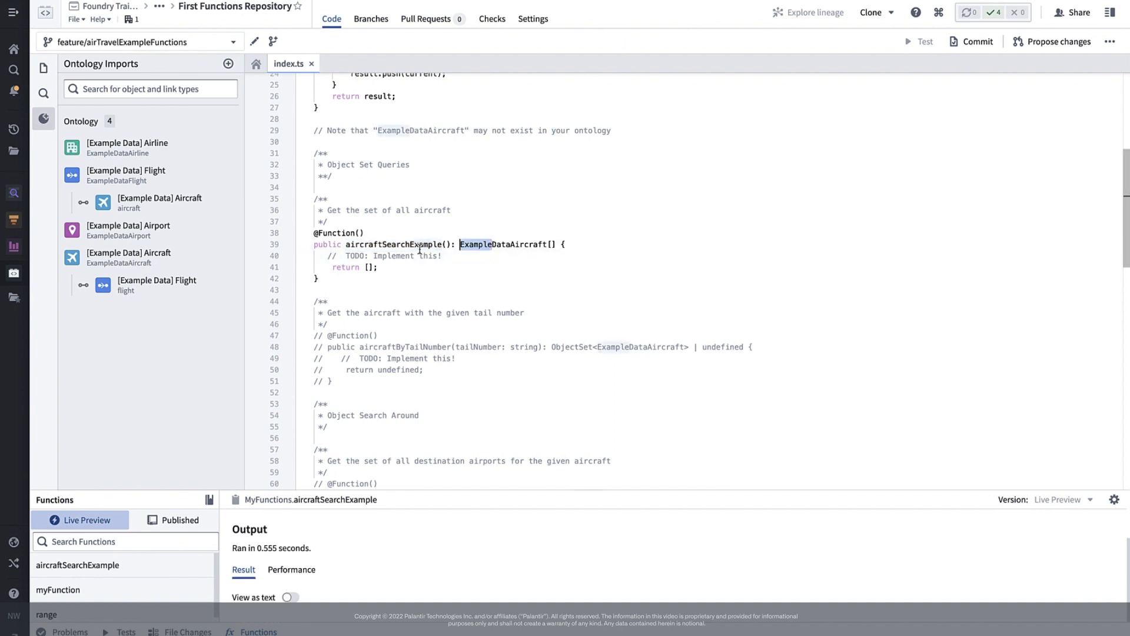
click(353, 245)
Replace the line 40 TODO with an ExampleDataAircraft object-set search variable.
drag(442, 255, 335, 254)
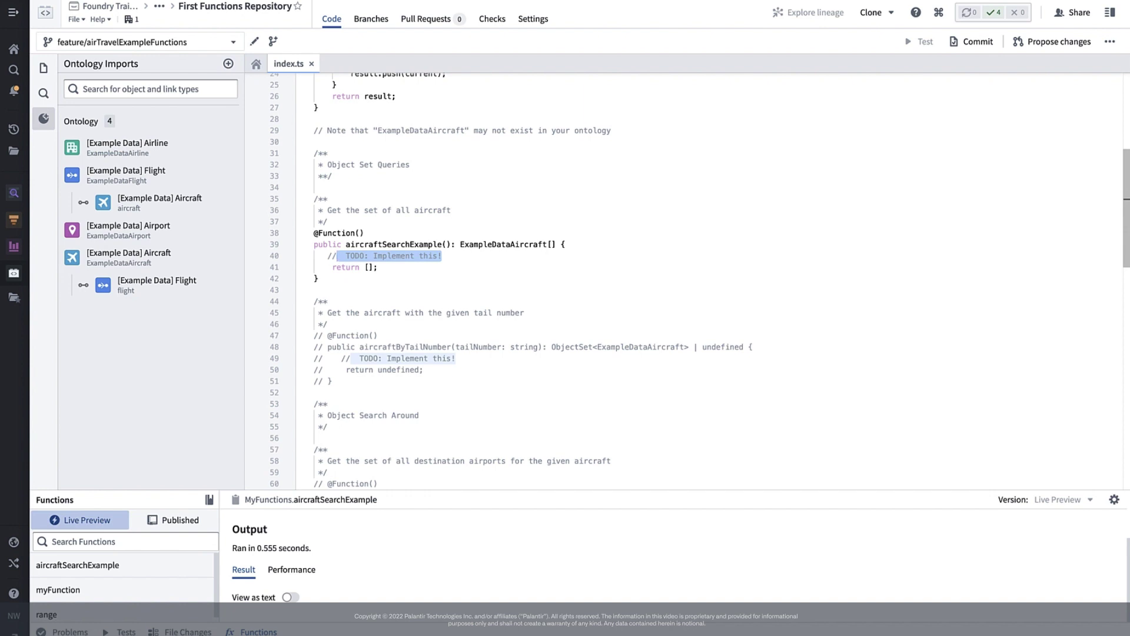
key(BackSpace)
key(BackSpace)
key(BackSpace)
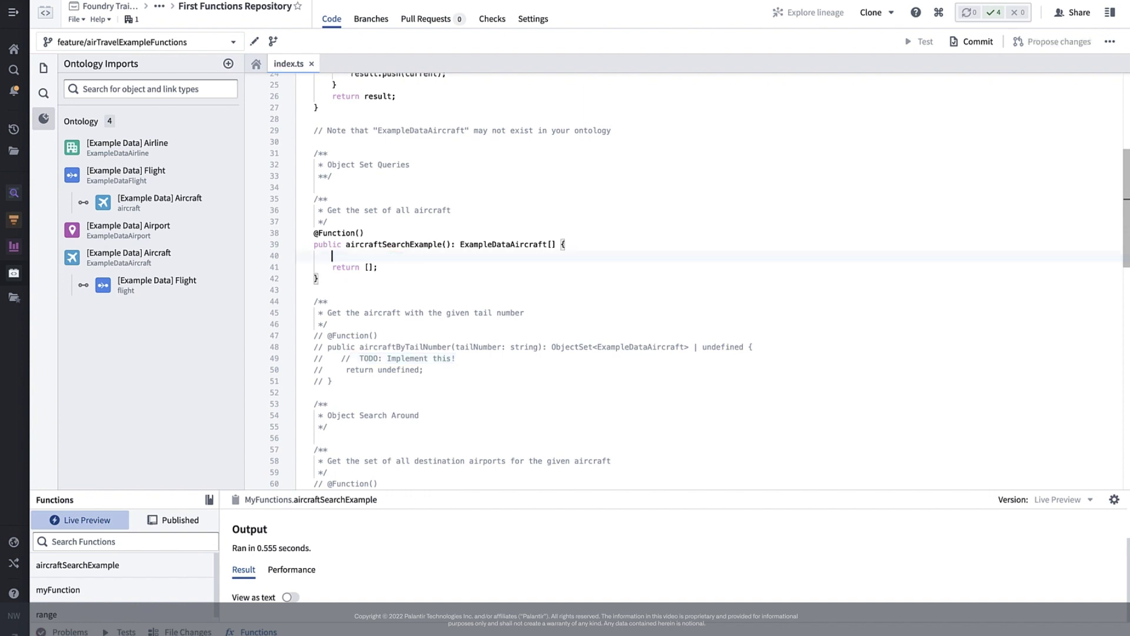
text(const aircraft: ExampleDa)
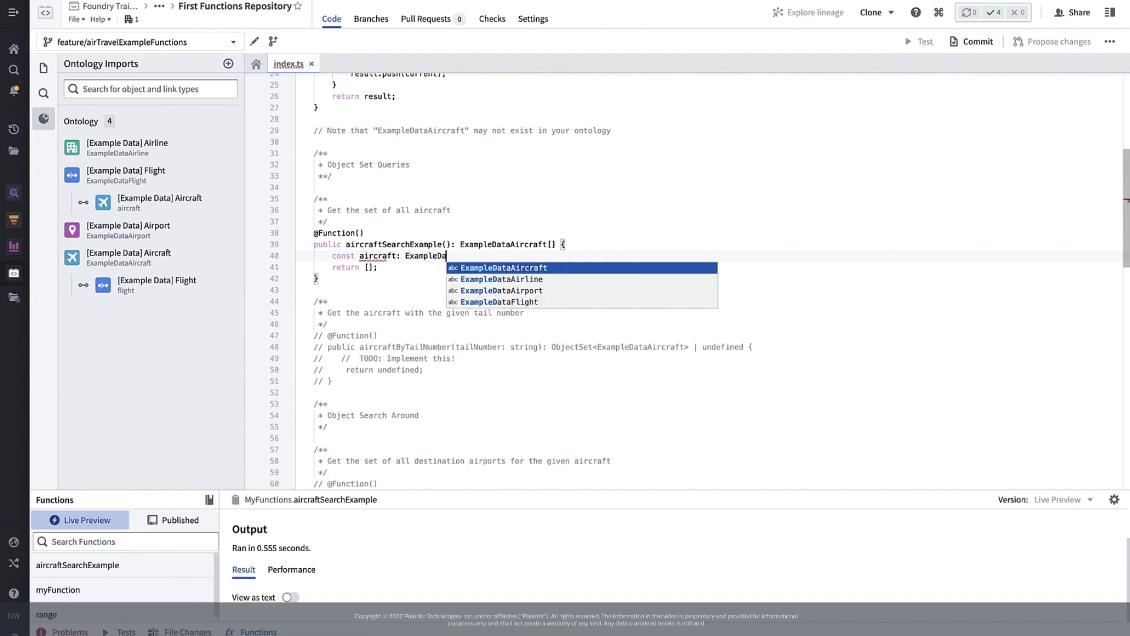
key(Return)
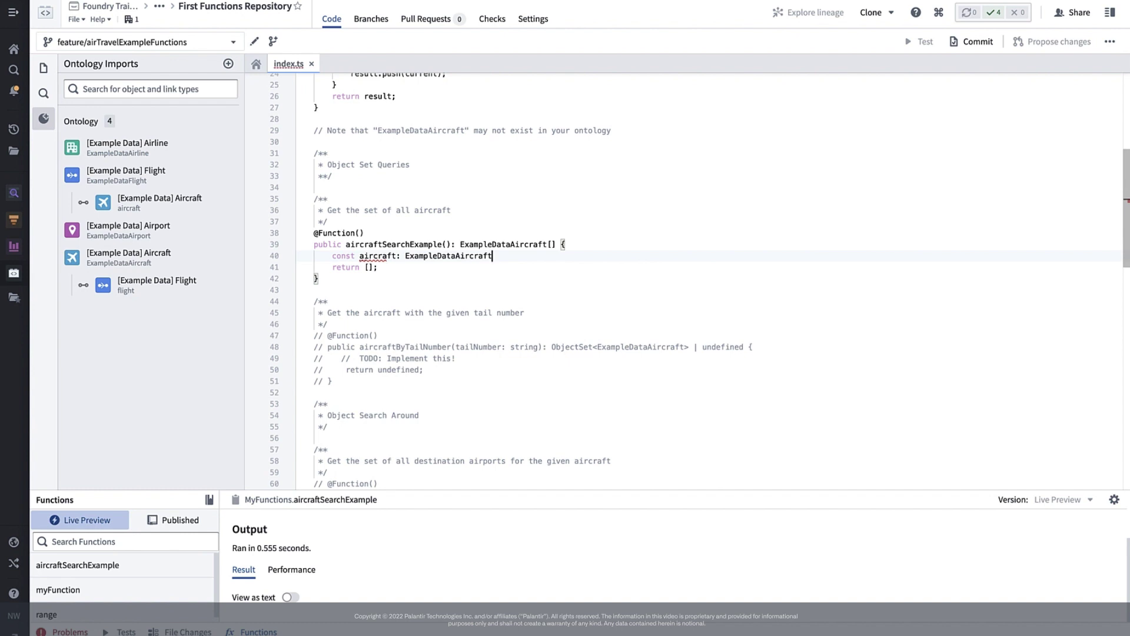
text([] = Obje)
text(cts.search)
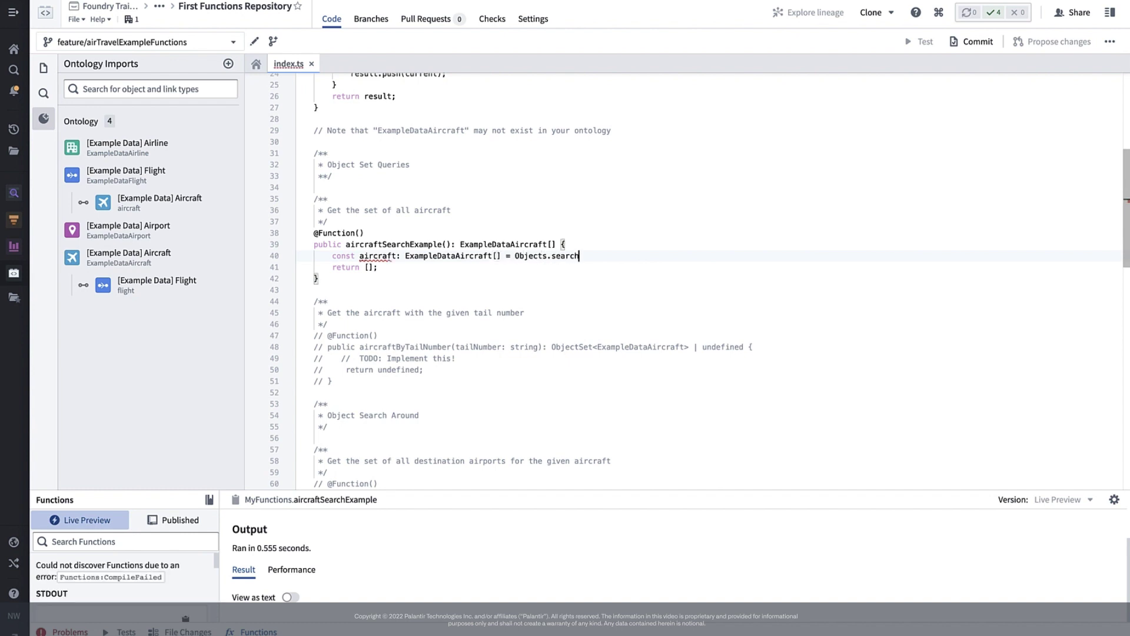
text(().exam)
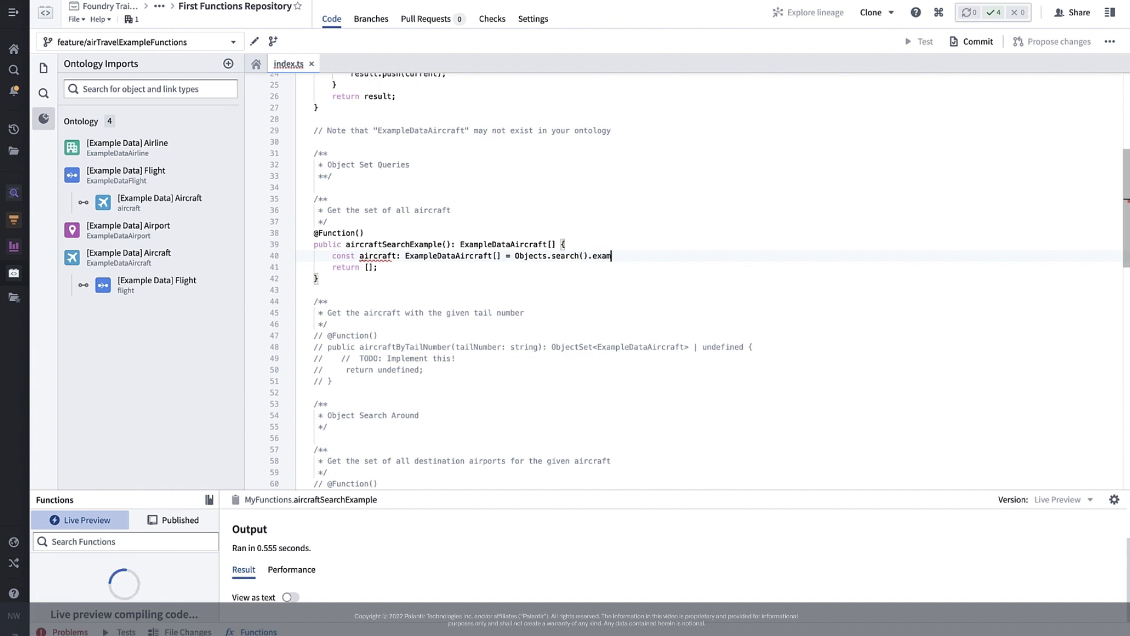
text(ple)
text(D)
key(ctrl+space)
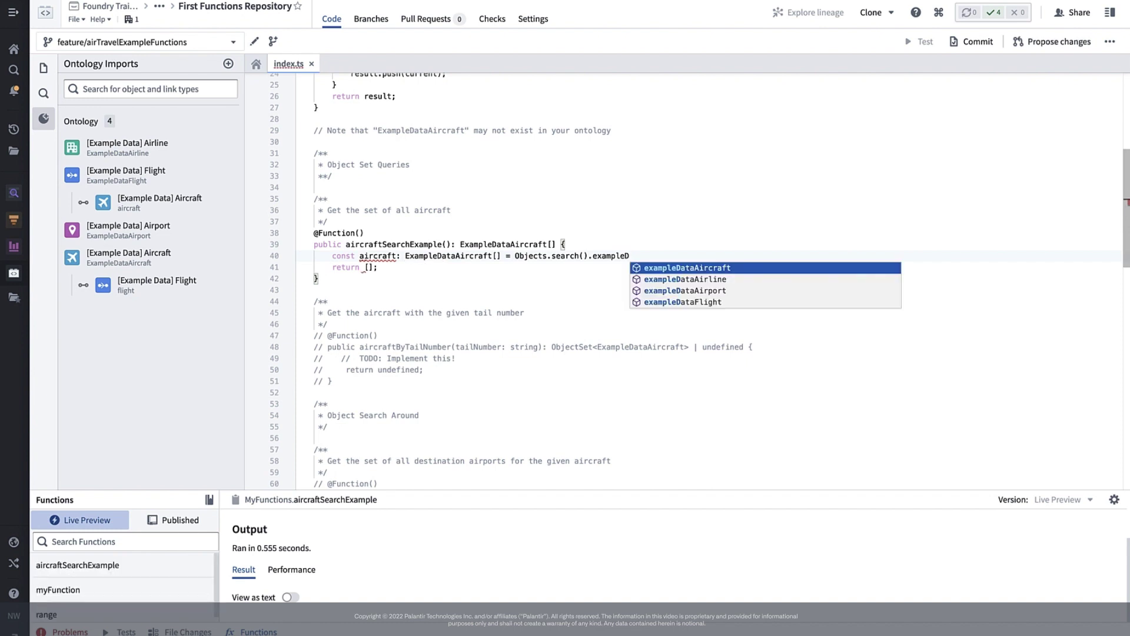
key(Return)
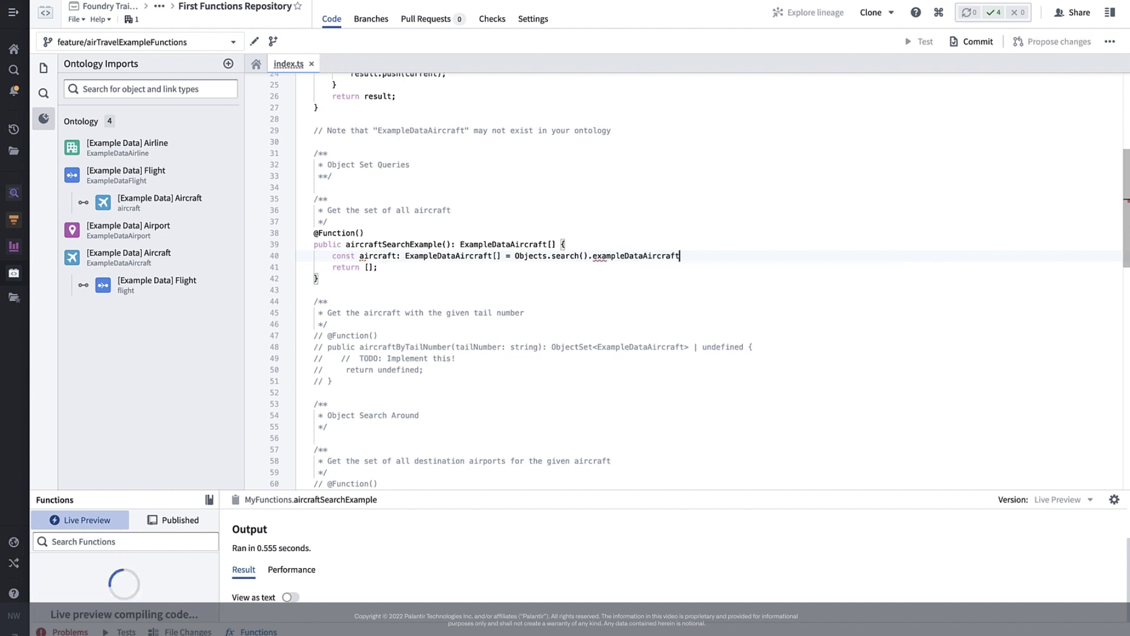
text(())
text(.)
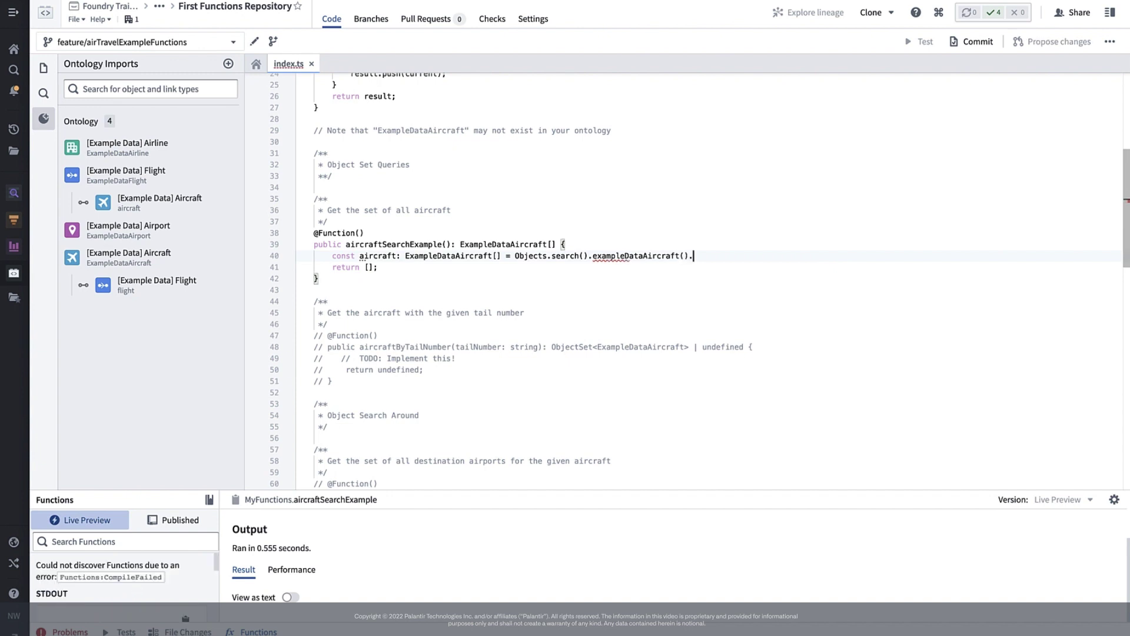
text(order)
text(By)
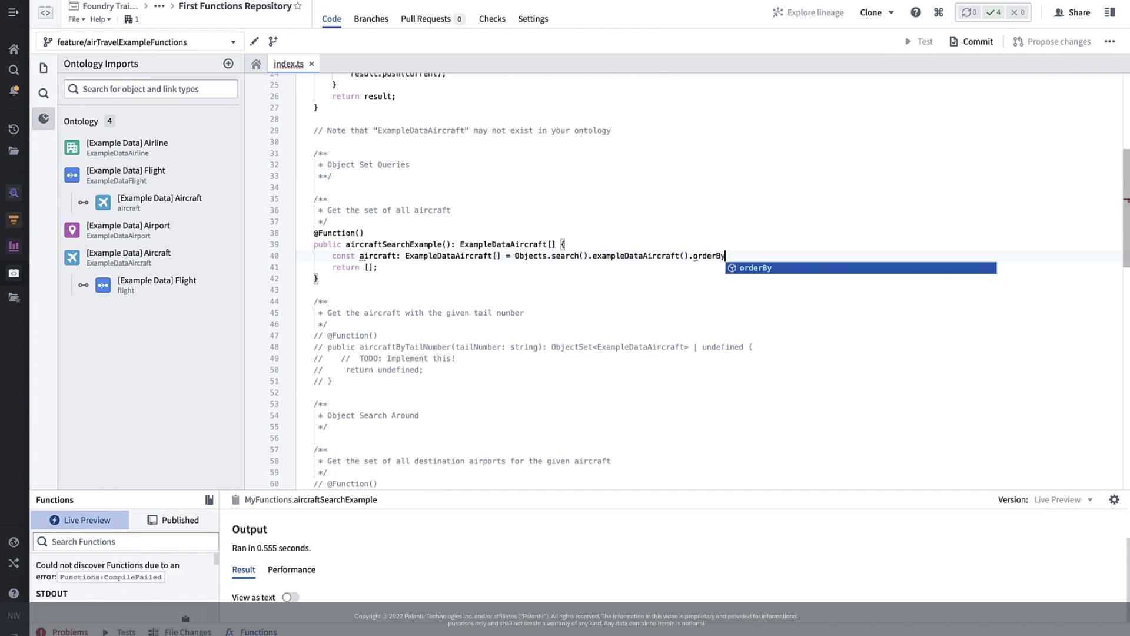
text(()
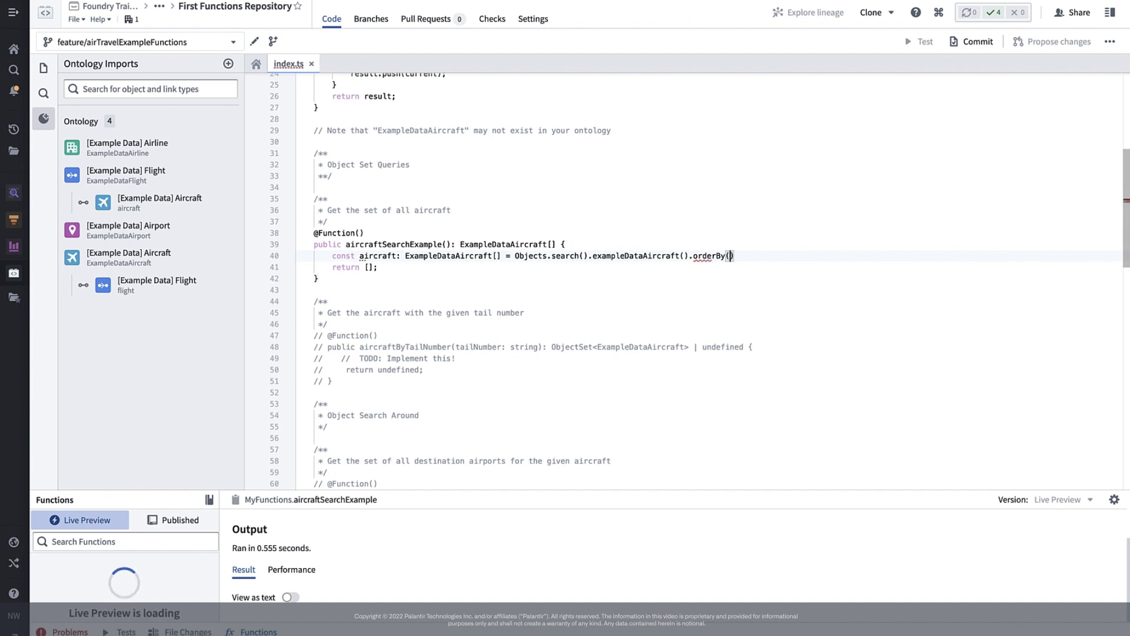
text((aircr)
text(aft) =>)
text(aircraft.tail)
text(Number.d)
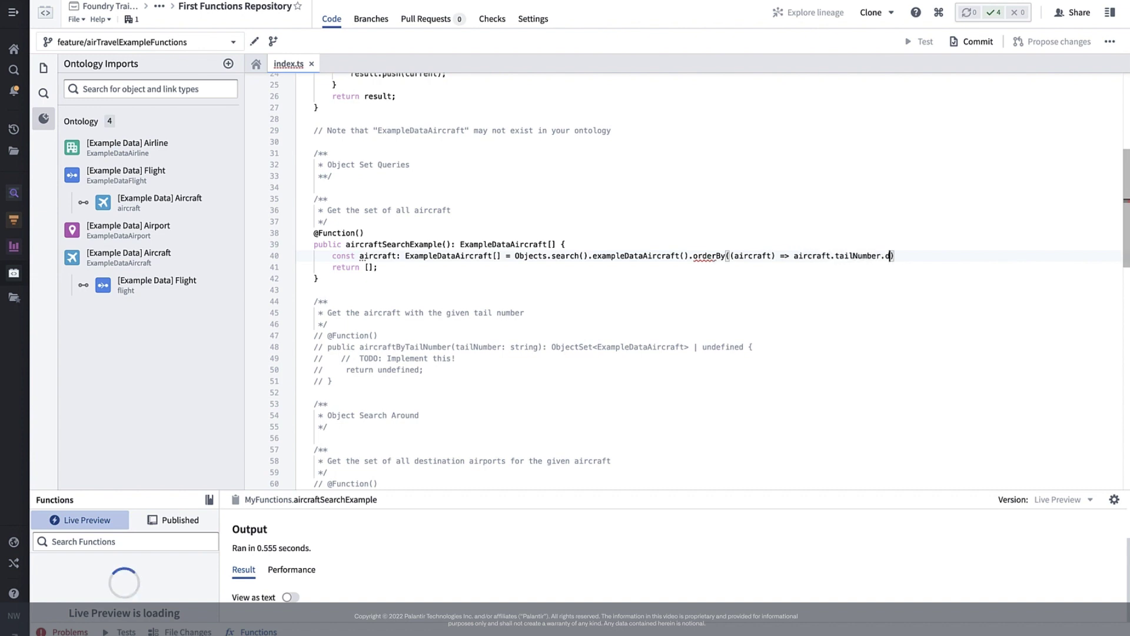
text(esc())
text().take()
text(1)
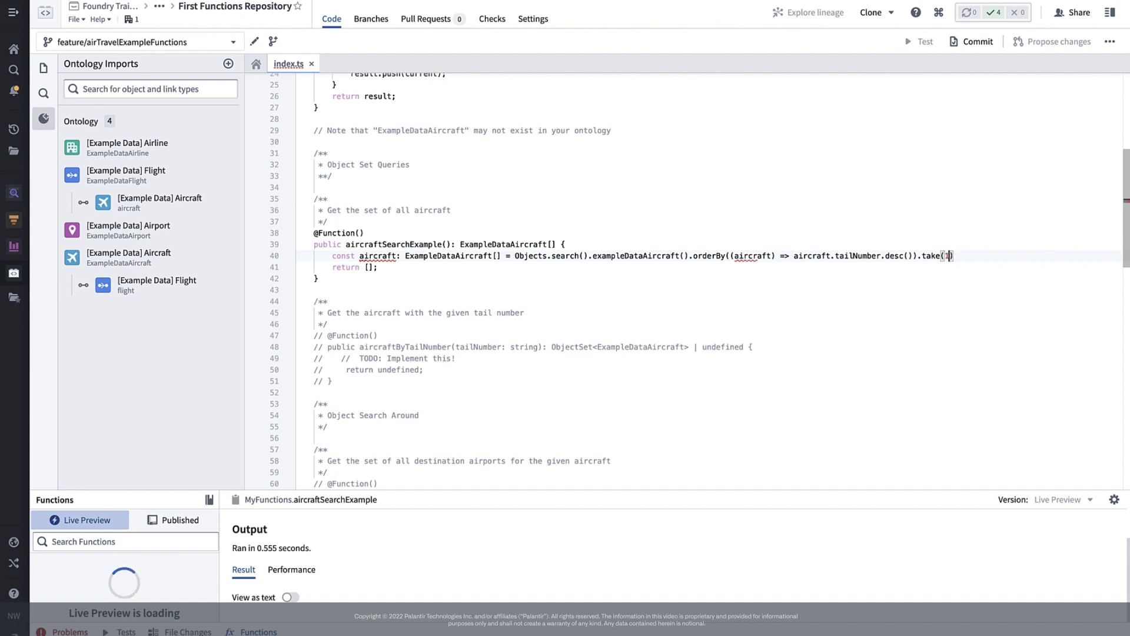
text(0);)
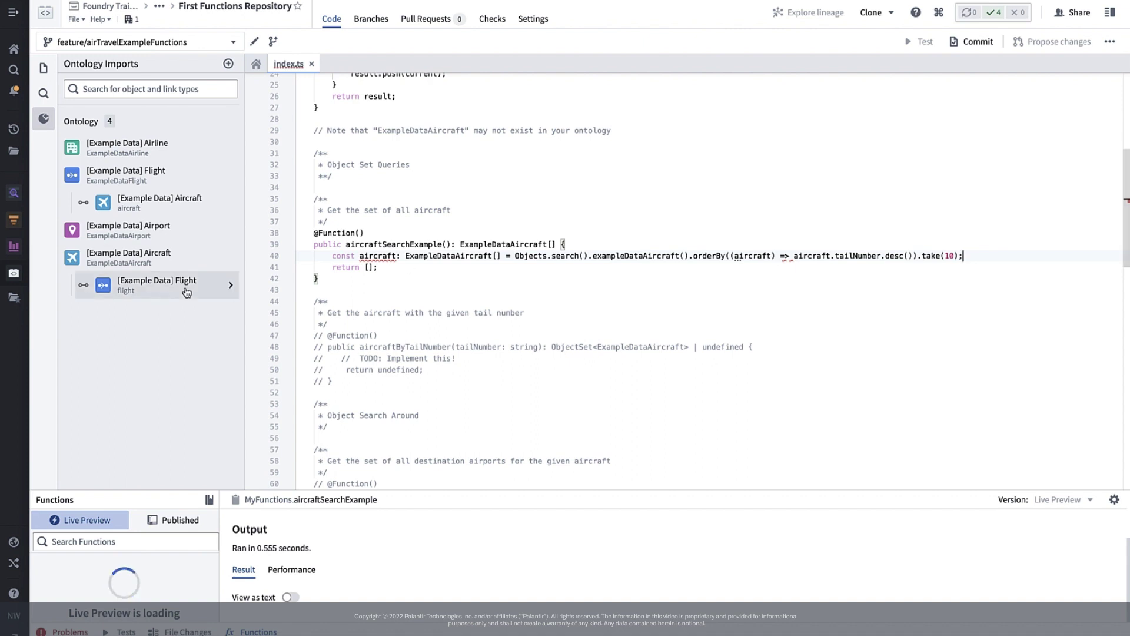
Return the first 10 aircraft by descending tail number and update the line 36 comment.
click(410, 210)
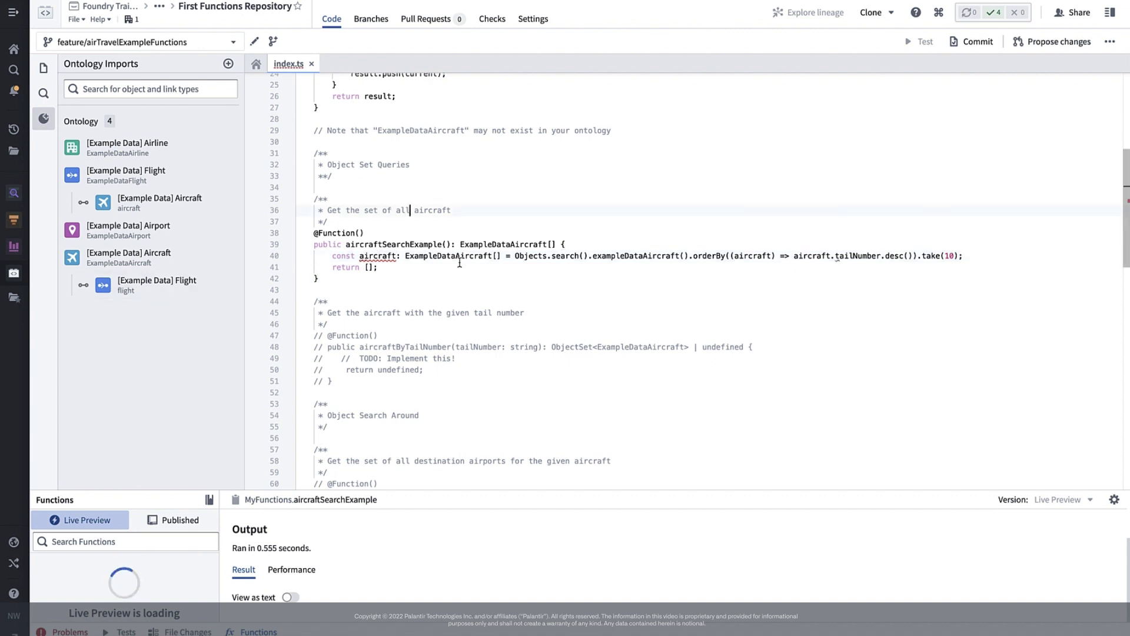
key(ctrl+shift+Left)
key(ctrl+shift+Left)
key(ctrl+shift+Left)
text(first 1)
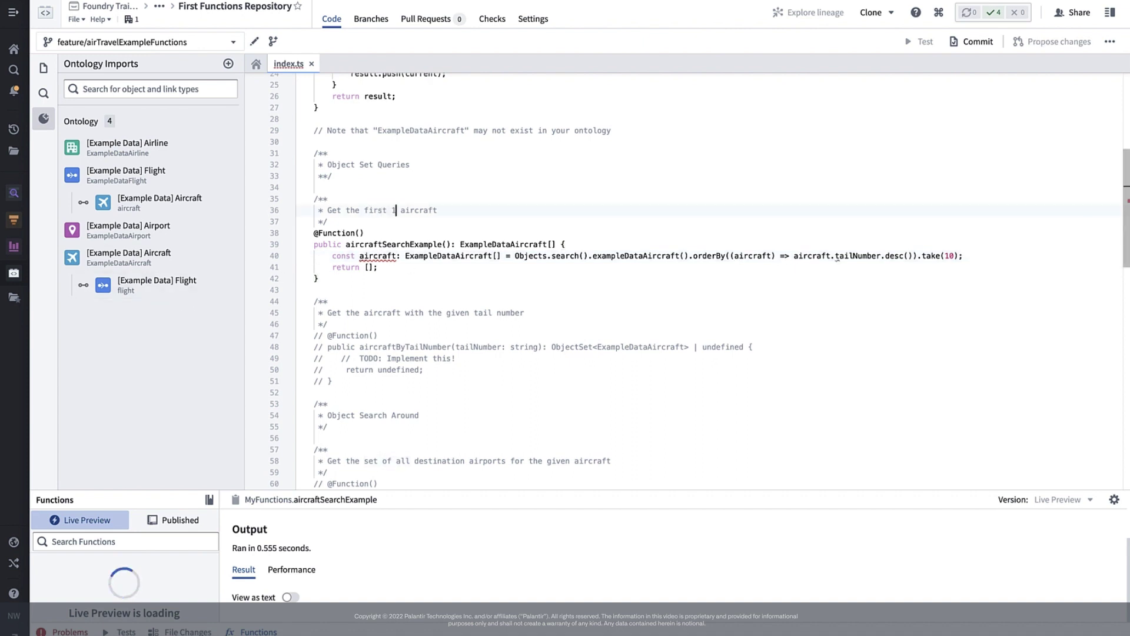
text(0)
double_click(374, 256)
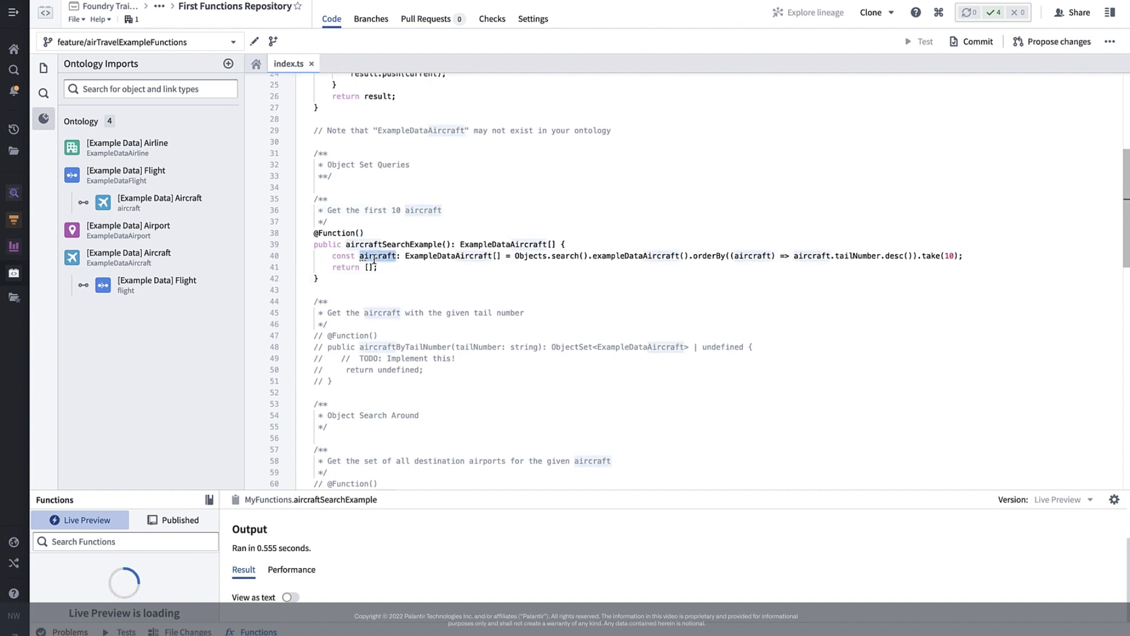
click(370, 267)
key(BackSpace)
text(aircraft)
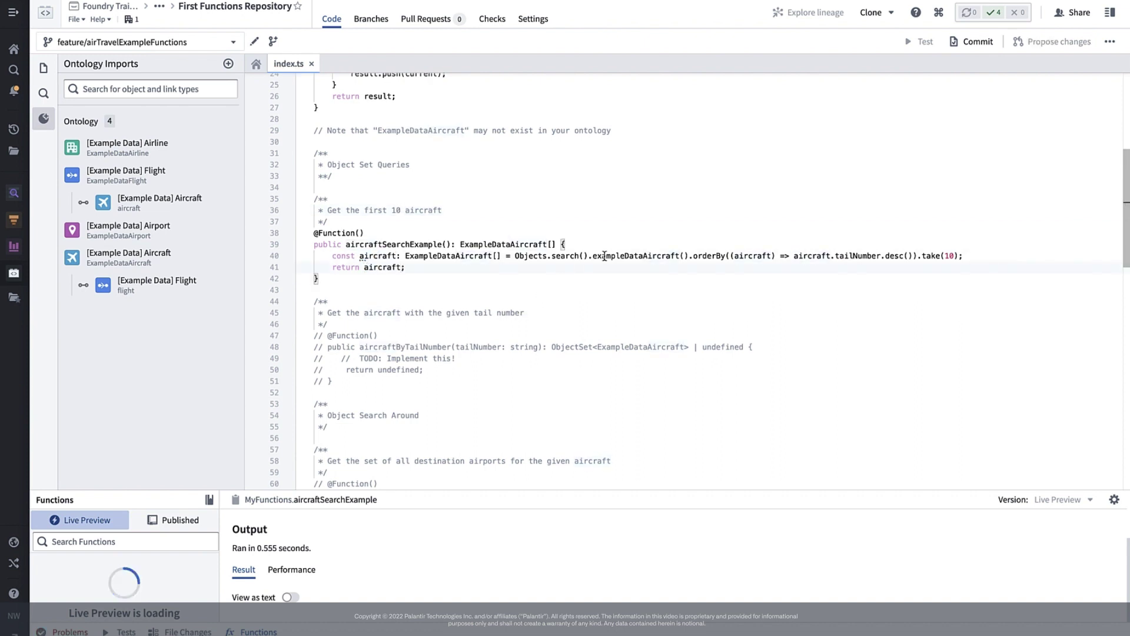
click(626, 234)
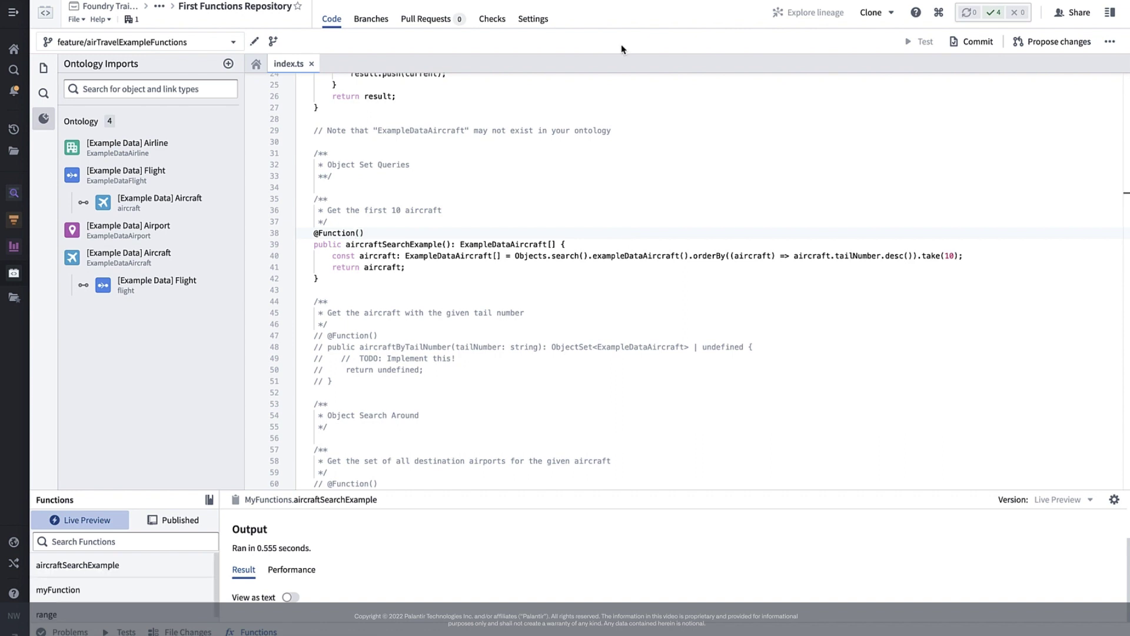
Run aircraftSearchExample in Live Preview and enlarge the code area above the 10-aircraft results.
click(123, 562)
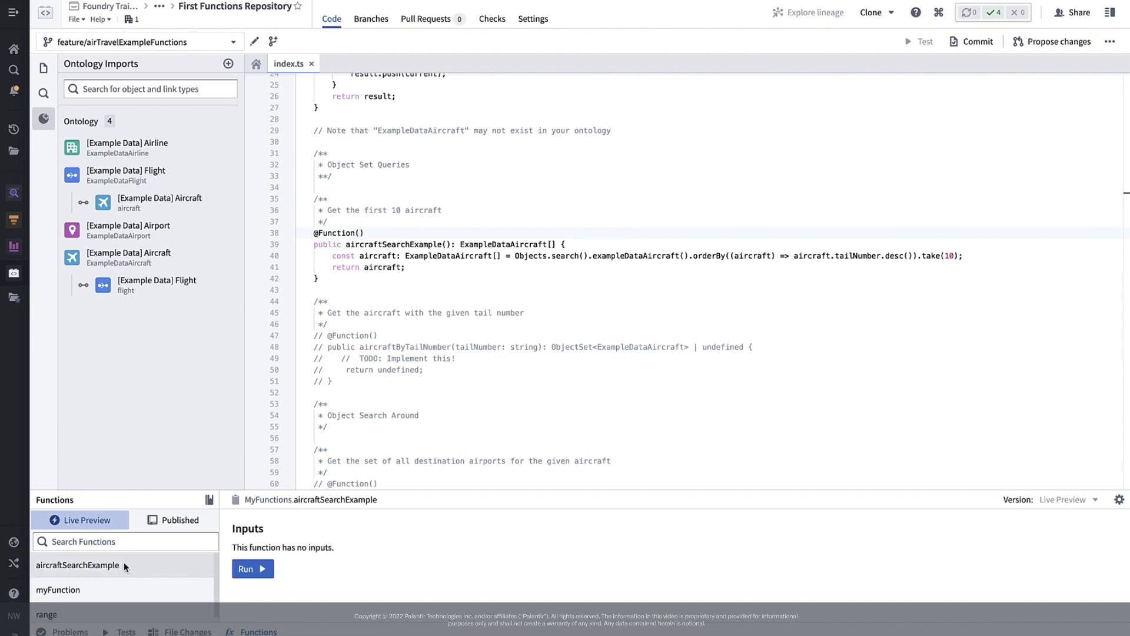
click(252, 570)
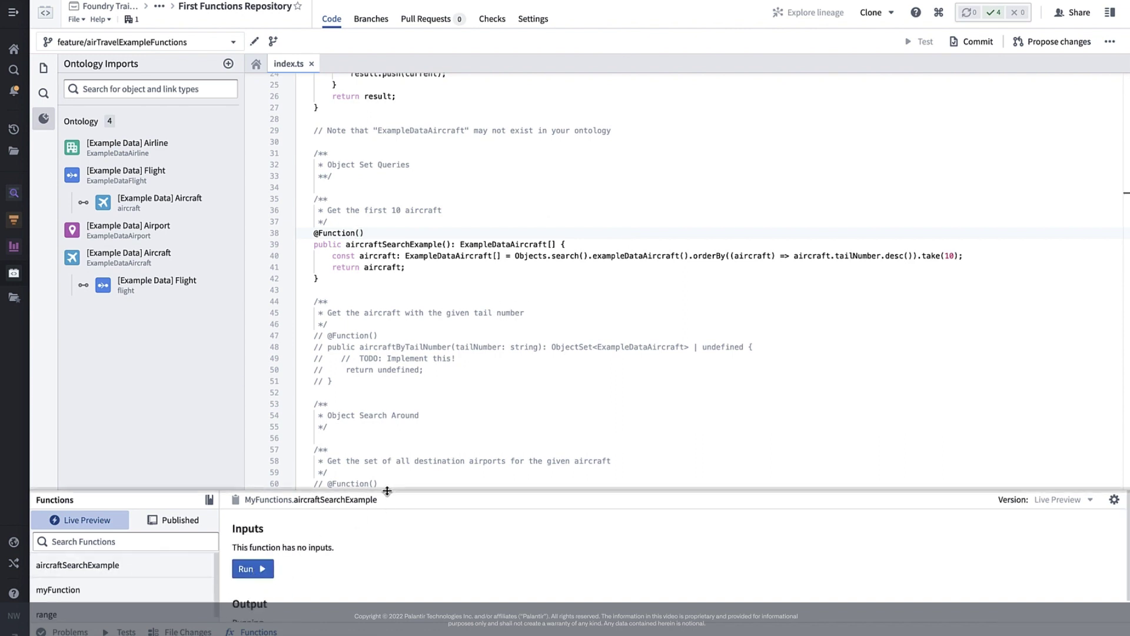
drag(387, 491, 385, 320)
scroll(383, 506, down, 2)
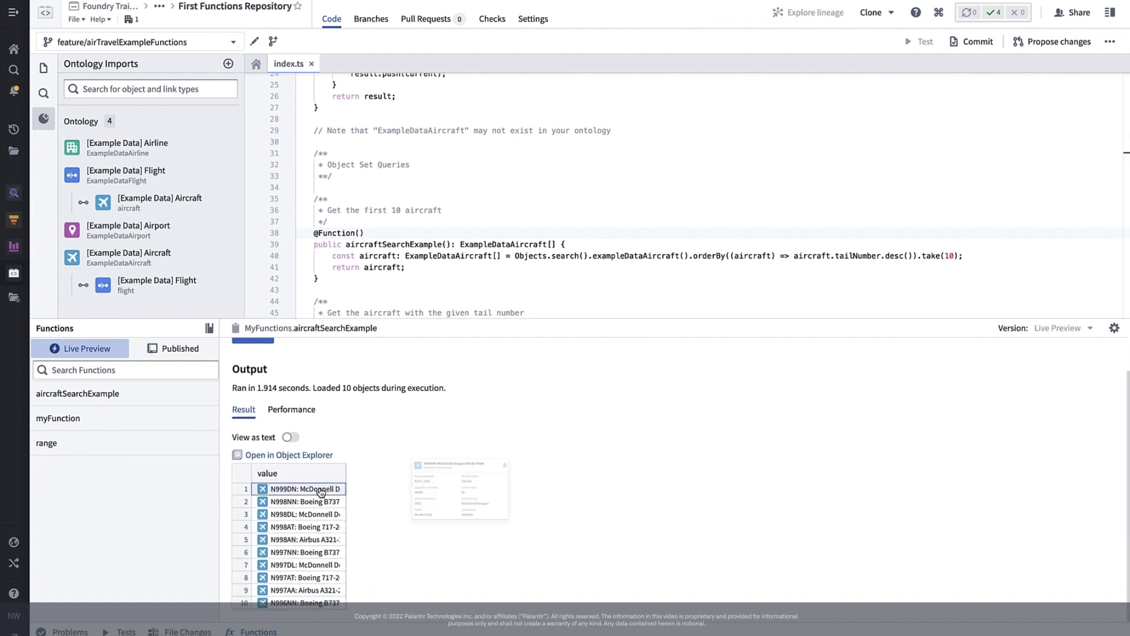
mouse_move(299, 488)
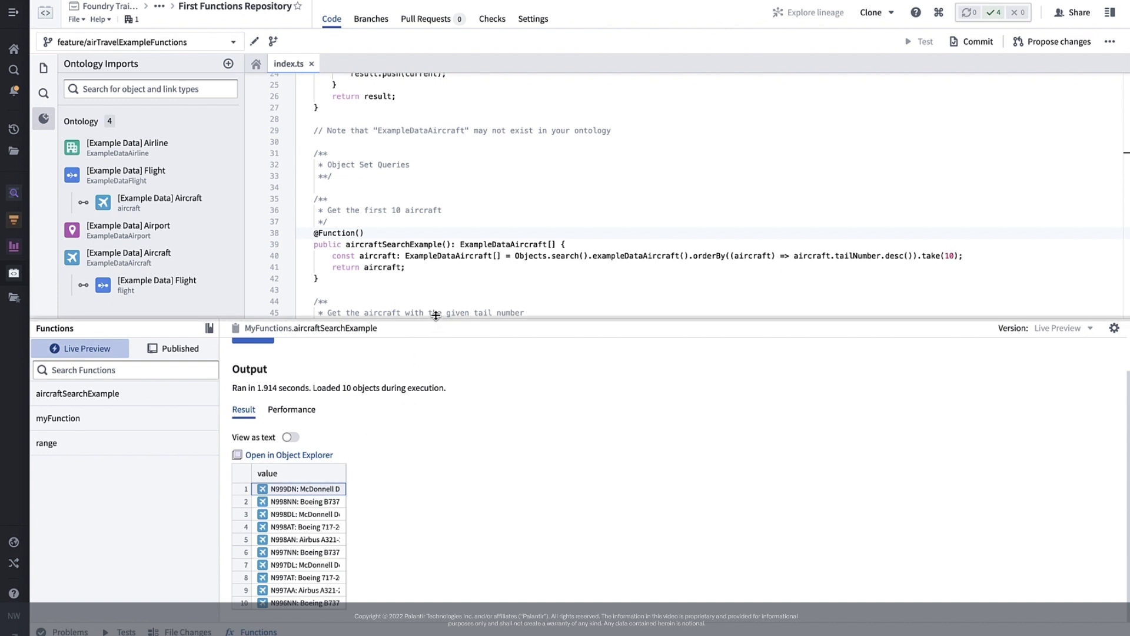
drag(433, 319, 421, 443)
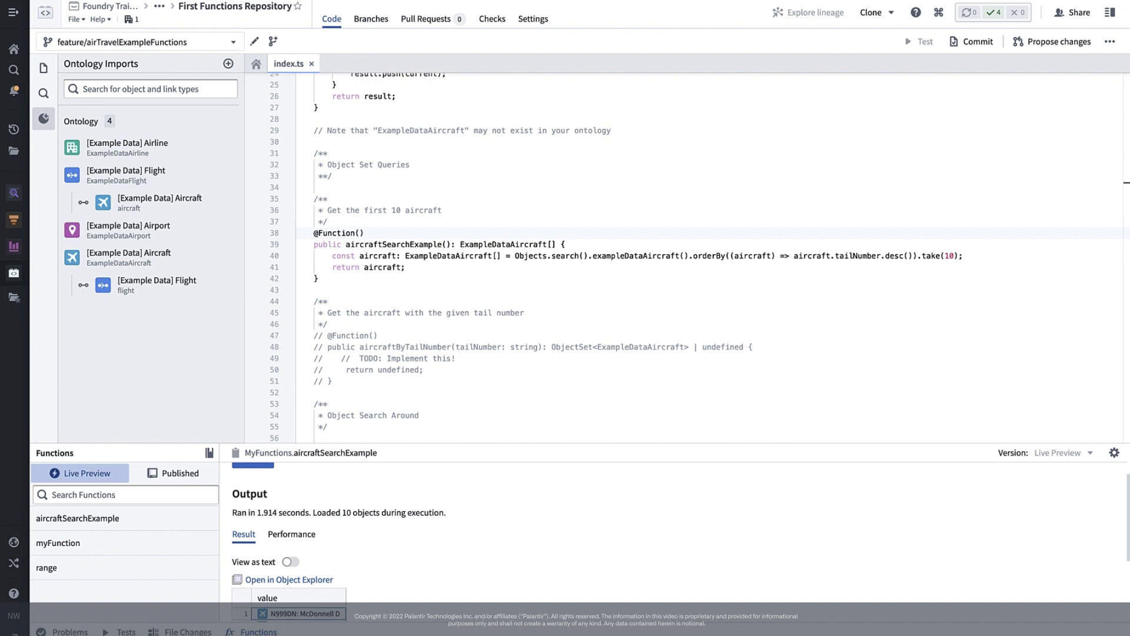
scroll(422, 324, down, 3)
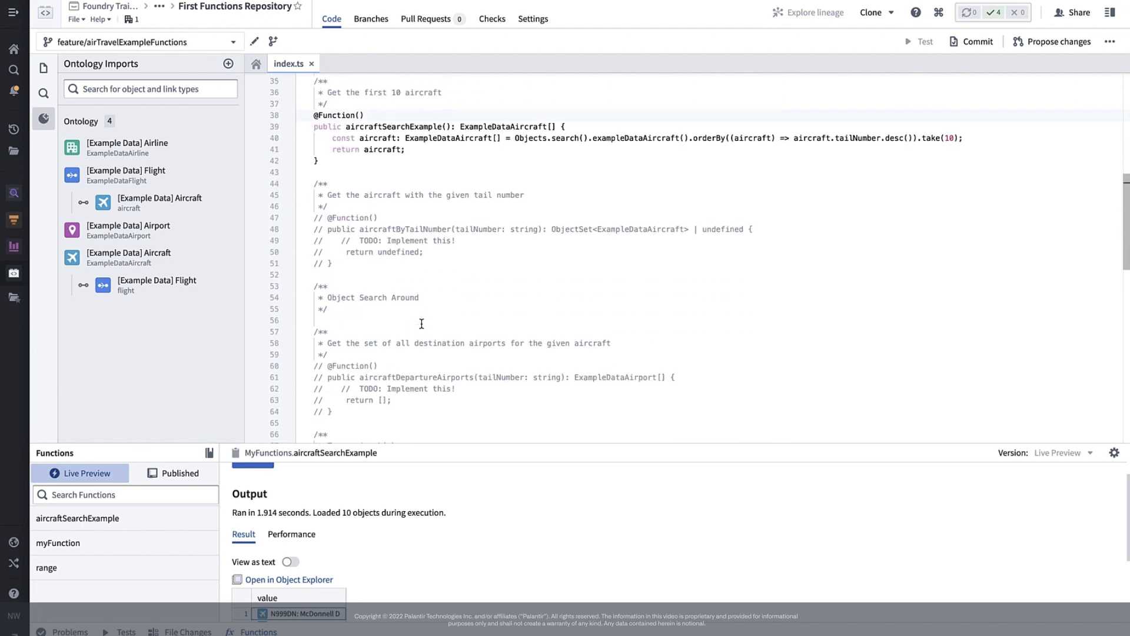
scroll(420, 324, up, 1)
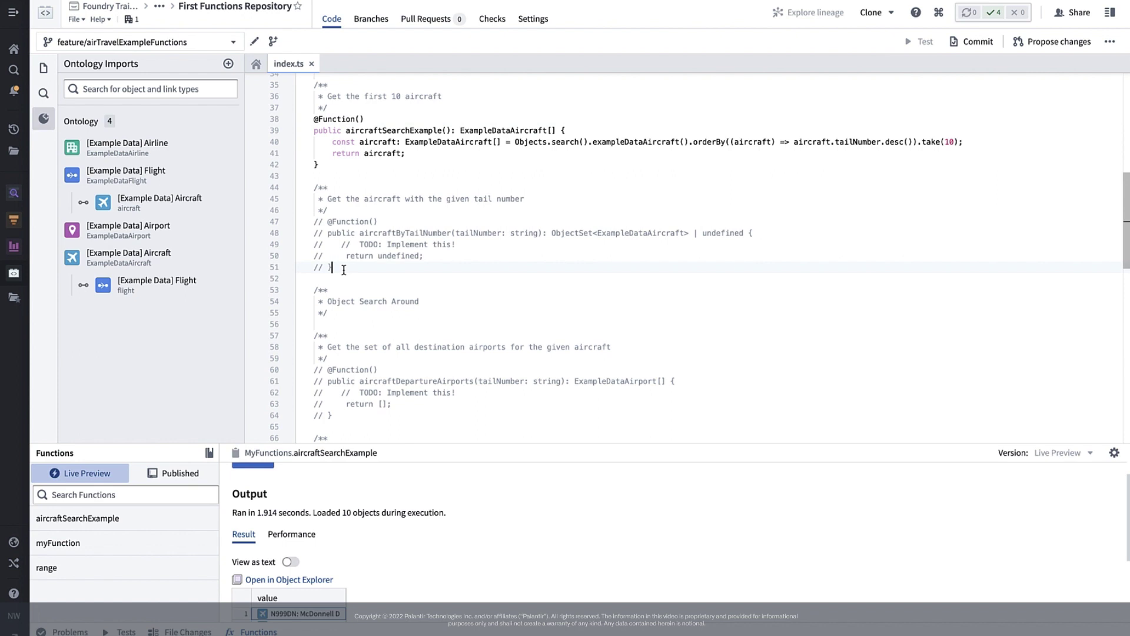
Uncomment aircraftByTailNumber and filter exampleDataAircraft by exact tail number on line 49.
drag(344, 269, 273, 230)
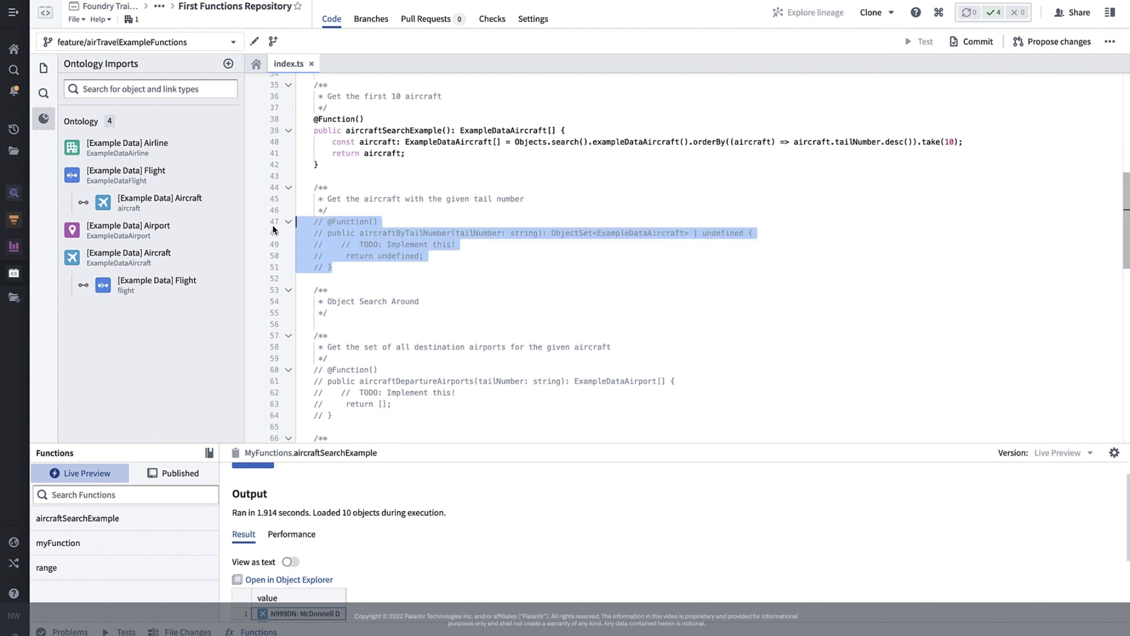
key(ctrl+slash)
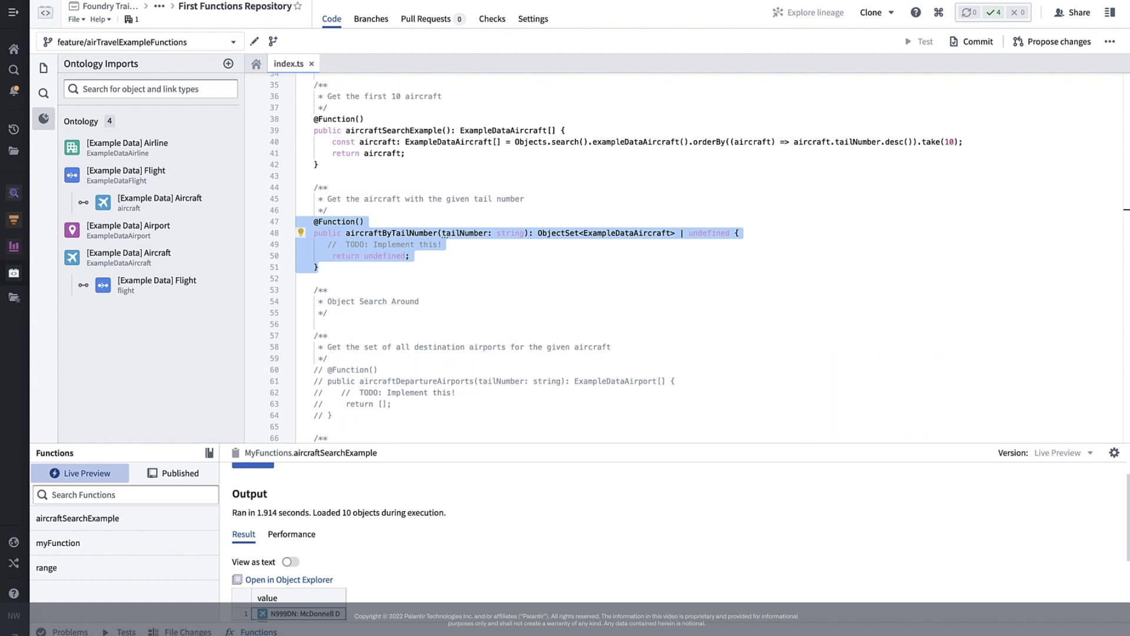
click(437, 256)
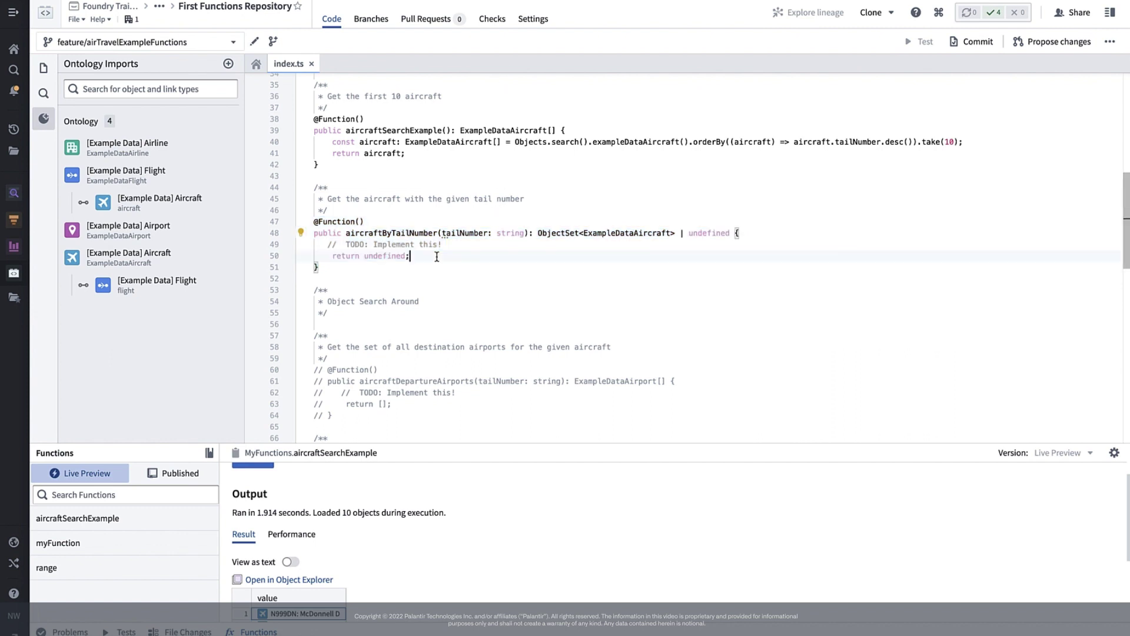
mouse_move(442, 244)
mouse_down()
mouse_move(345, 235)
mouse_move(328, 244)
mouse_up()
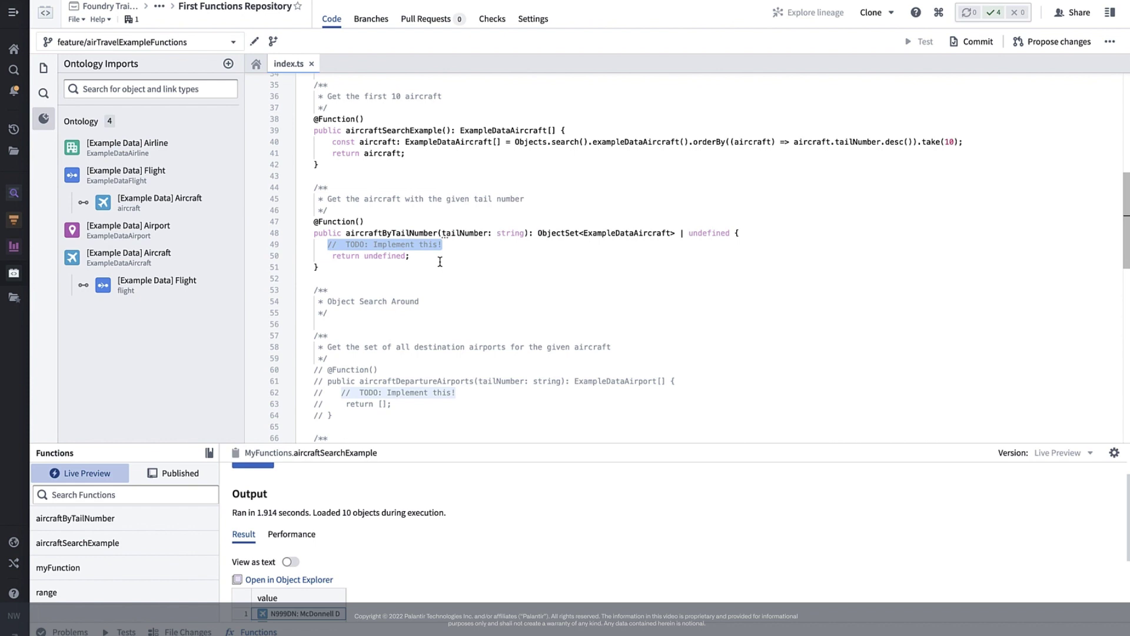
text(const ai)
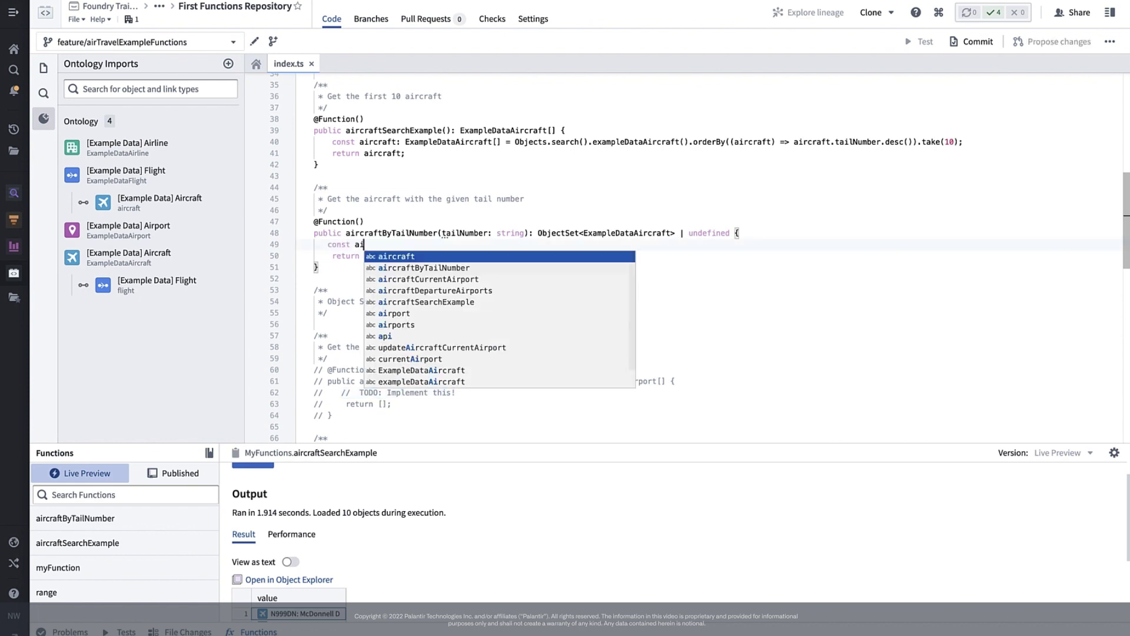
text(rcraft)
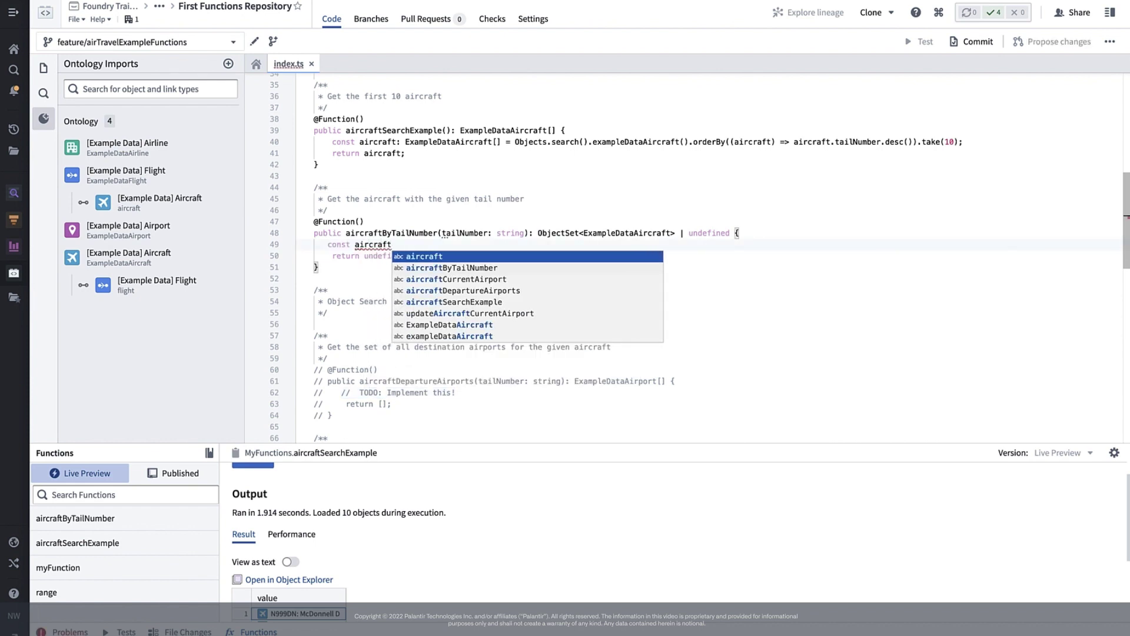
text(: ObjectSet)
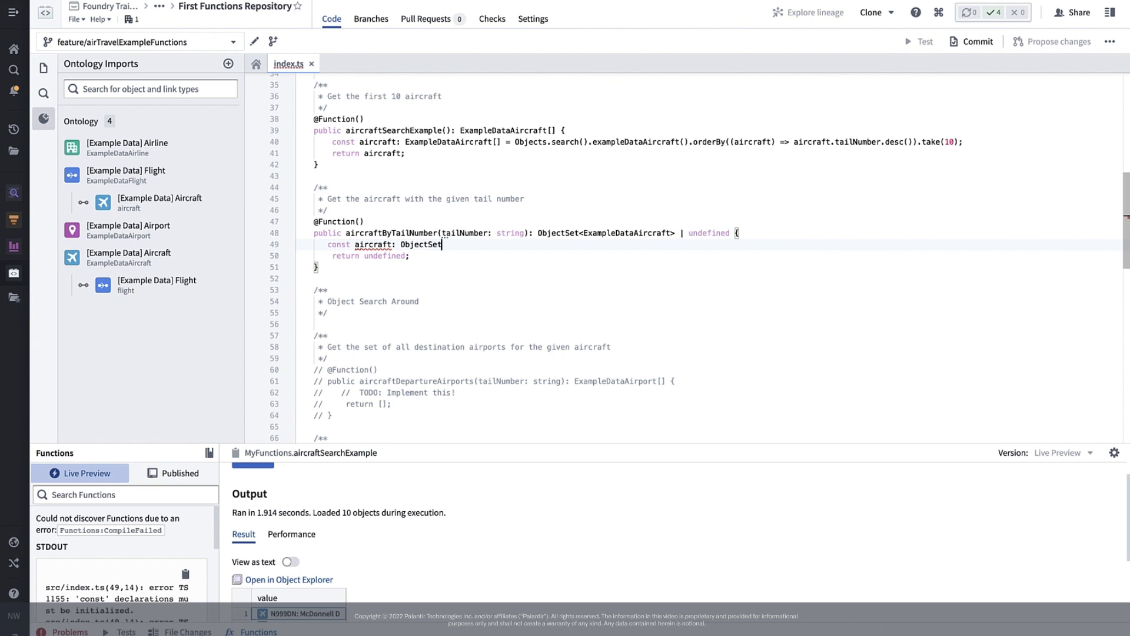
text(<Examp)
key(Return)
text(= )
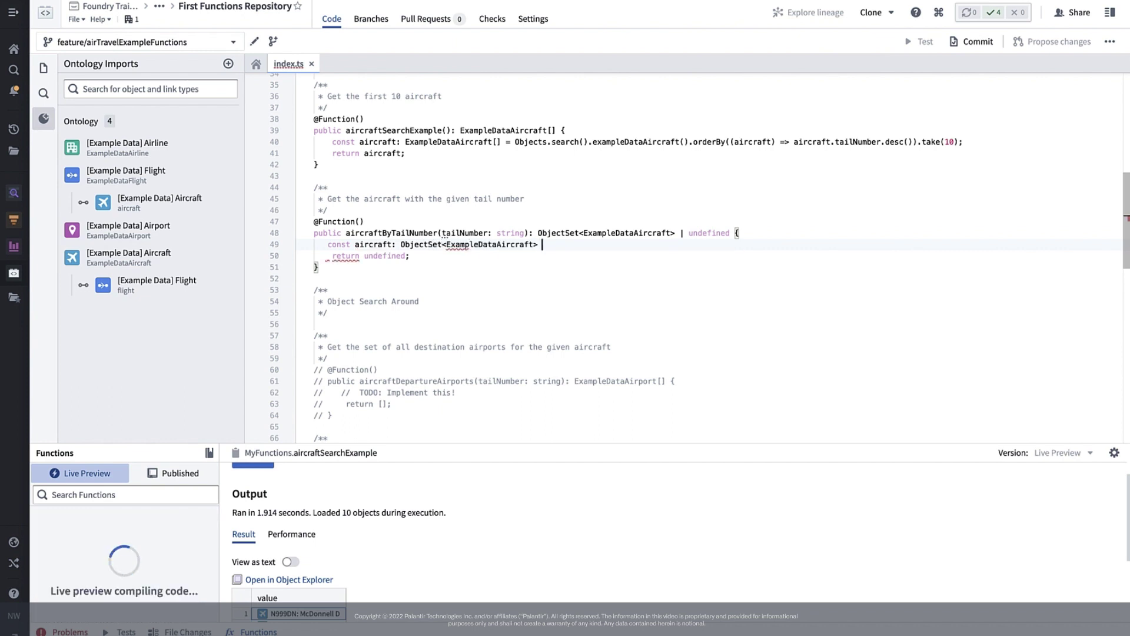
text(Objects.sea)
text(rch().examp)
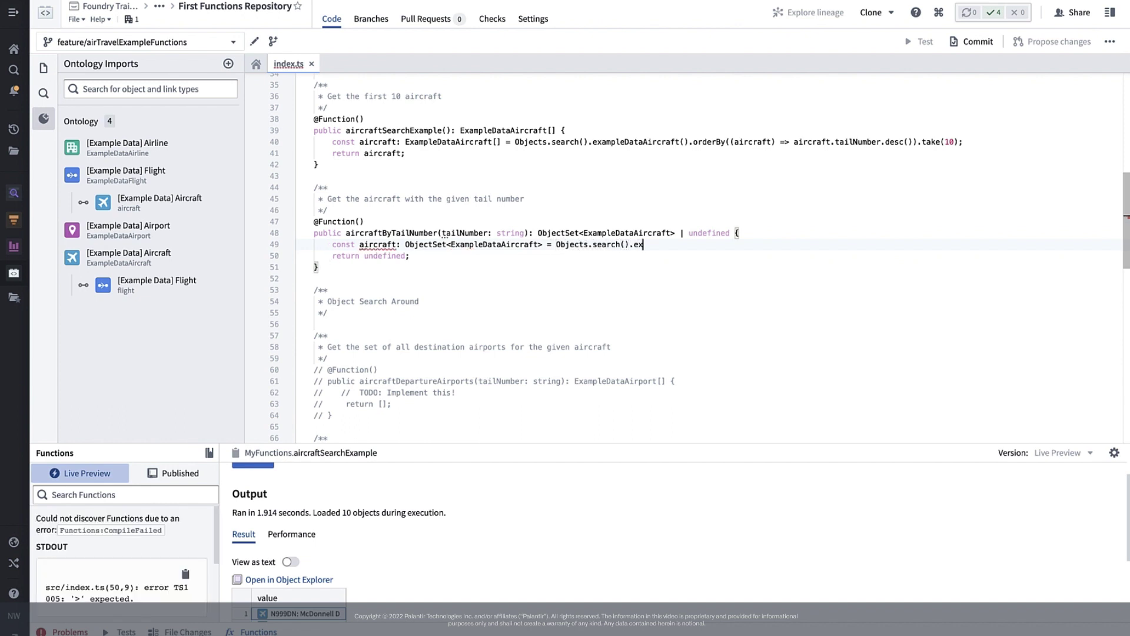
text(leDataAi)
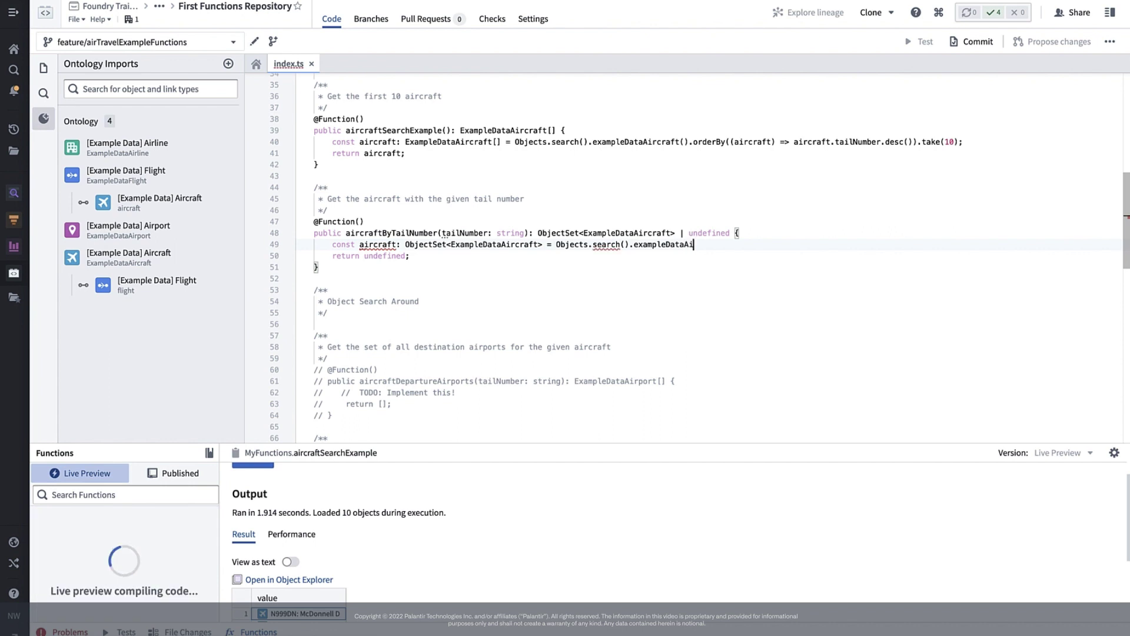
text(r)
key(Return)
text(()
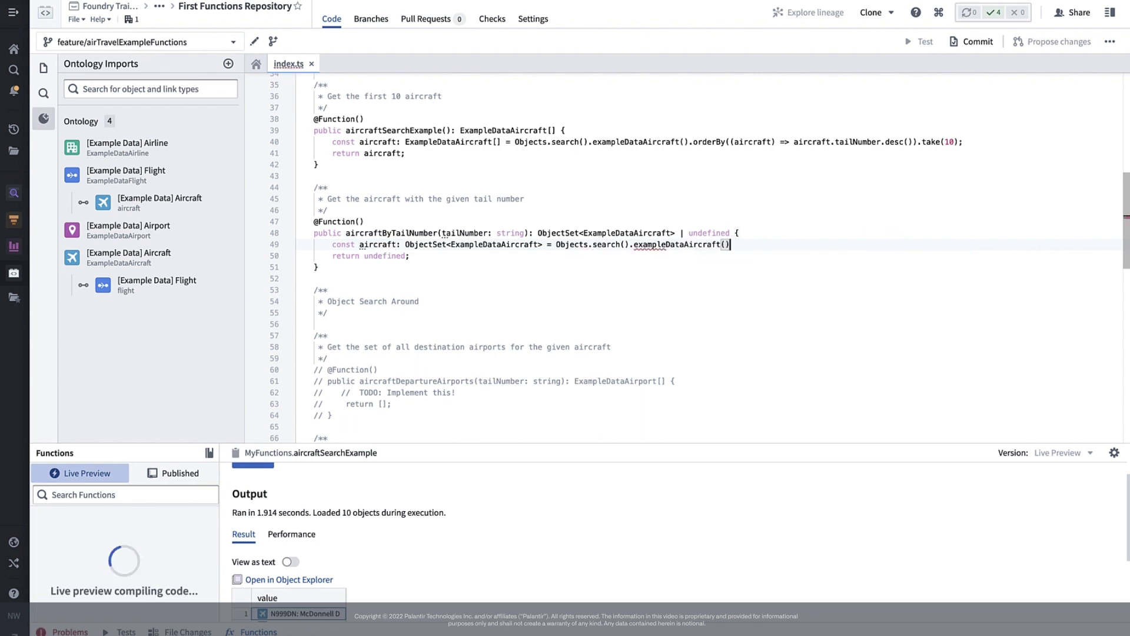
text().filter(()
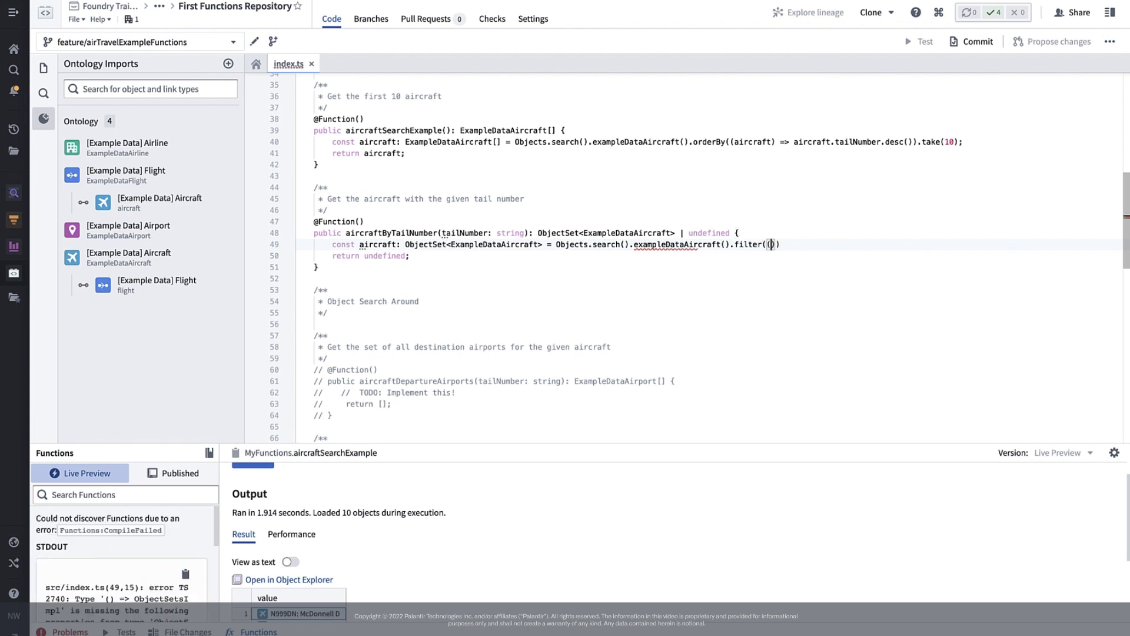
text(aircraft))
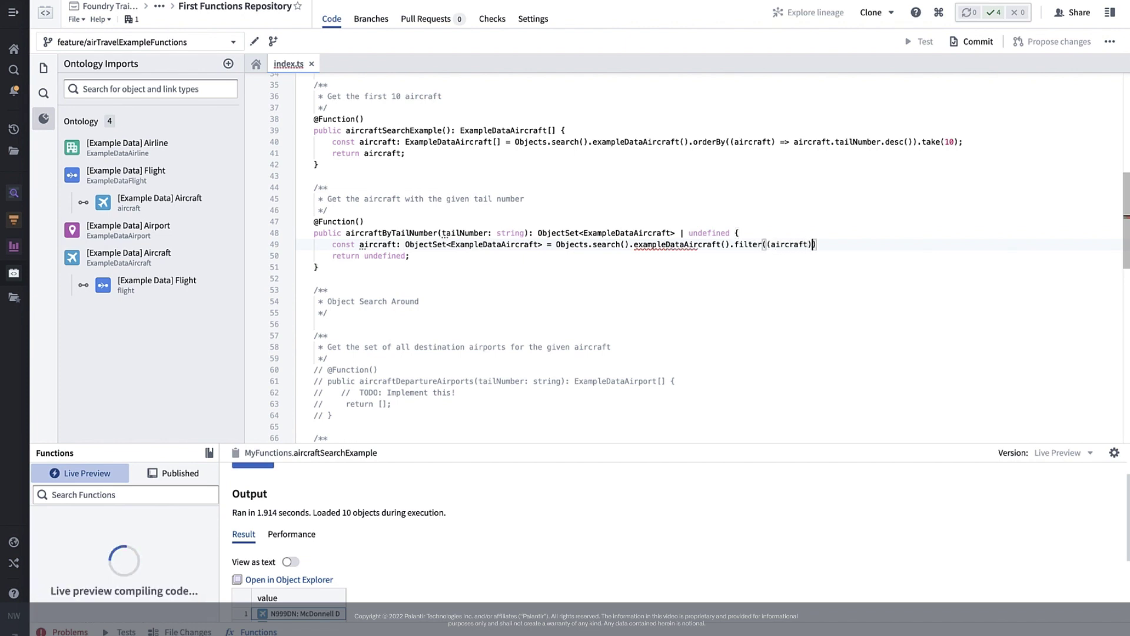
text( => aircraft.t)
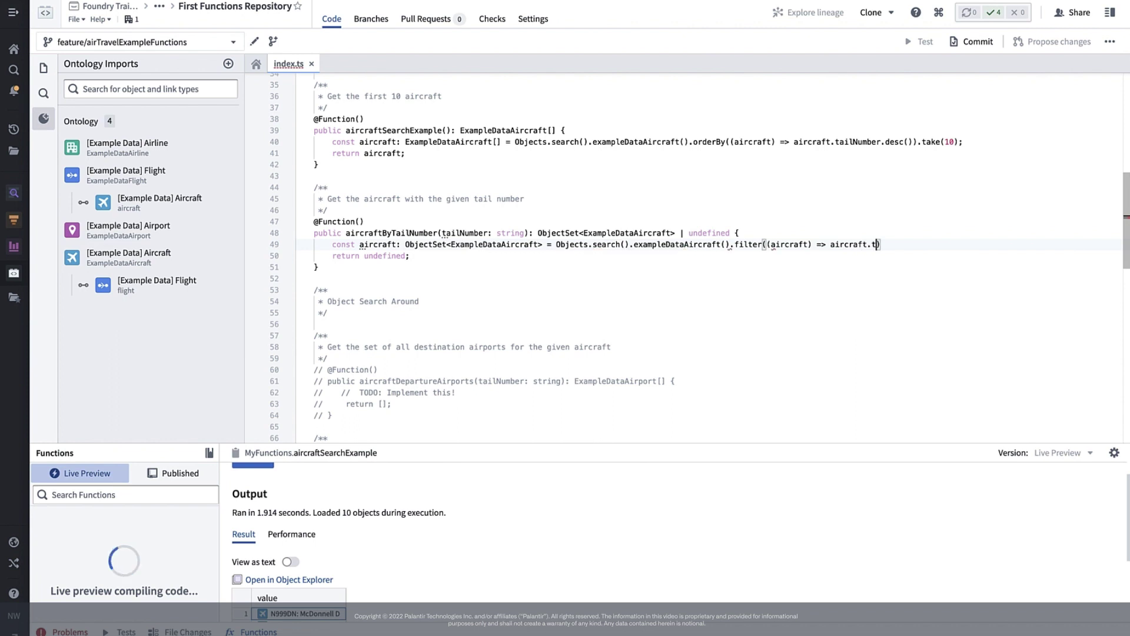
text(ailNumber)
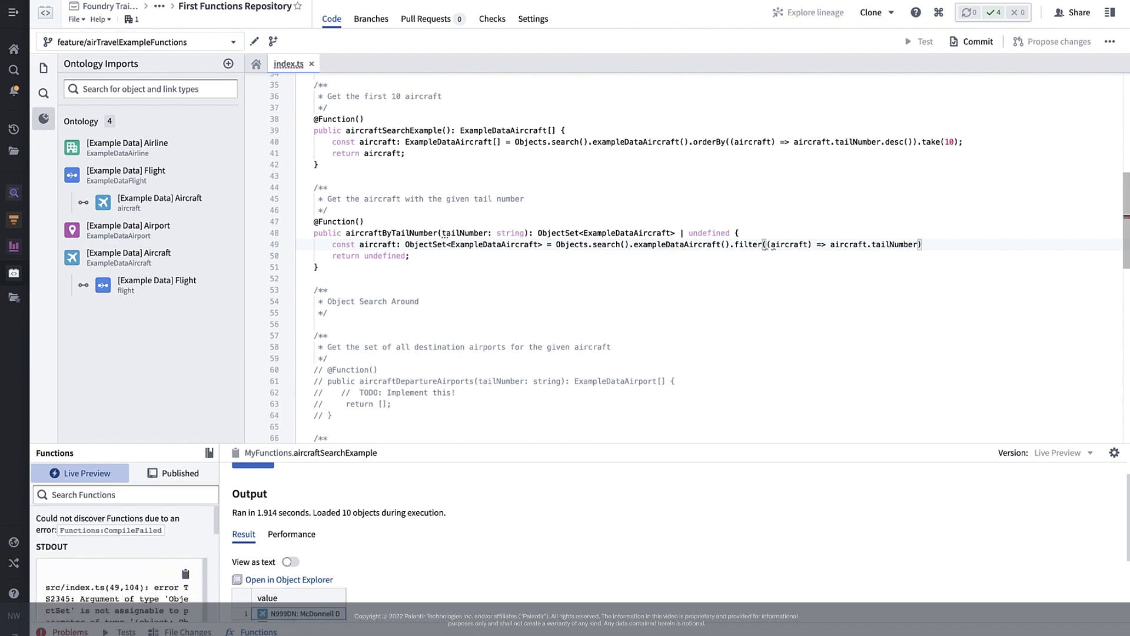
text(.exac)
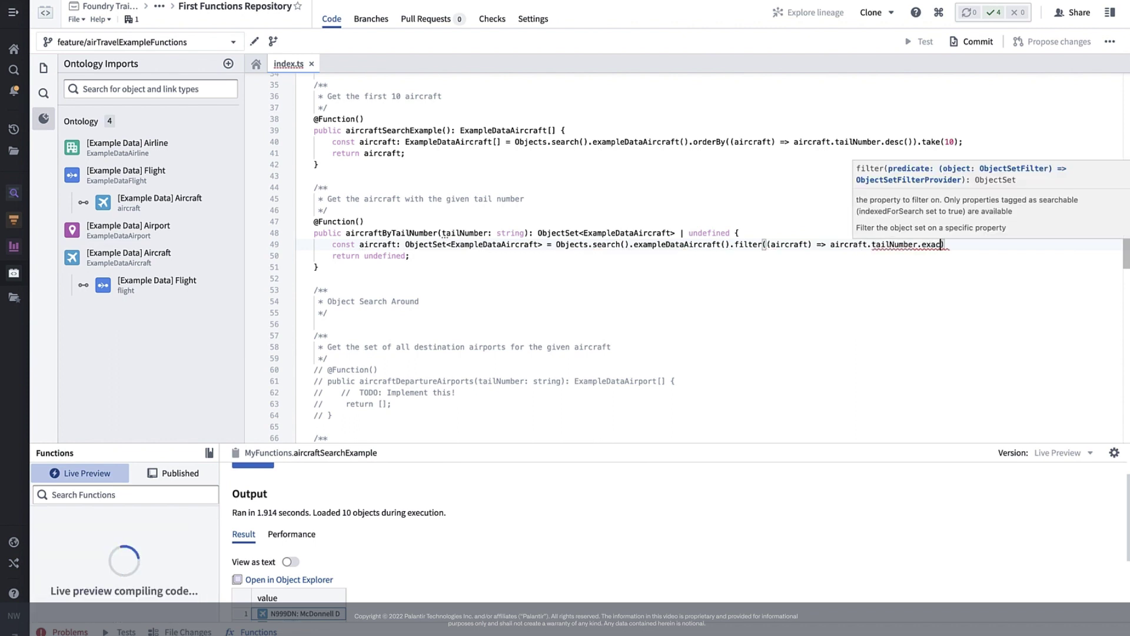
text(tMatch()
text(tail)
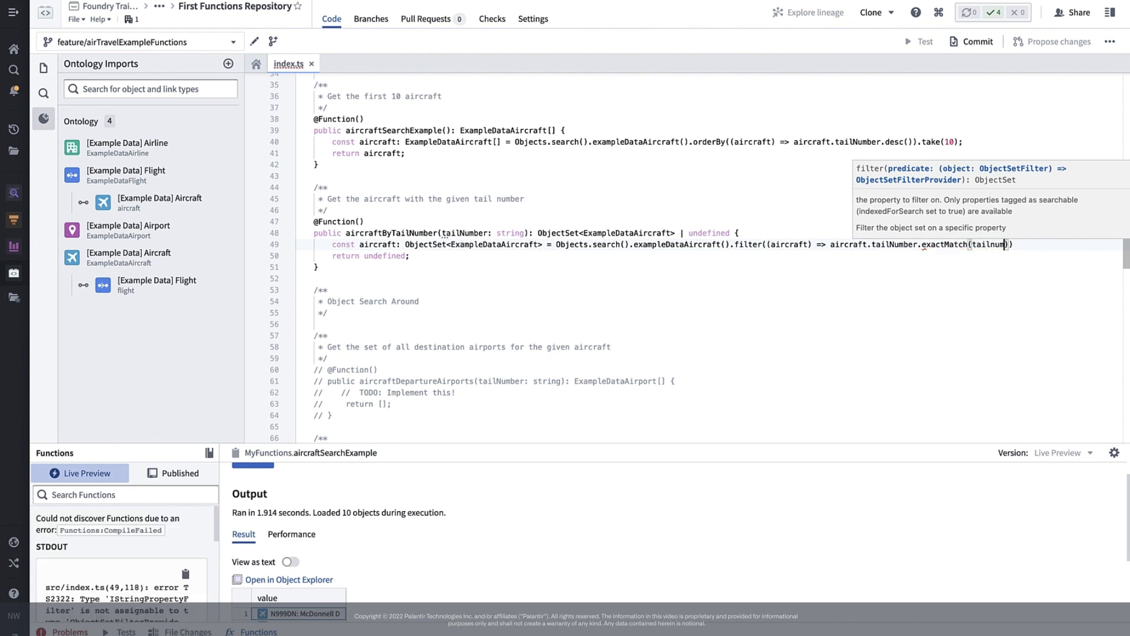
text(Number)
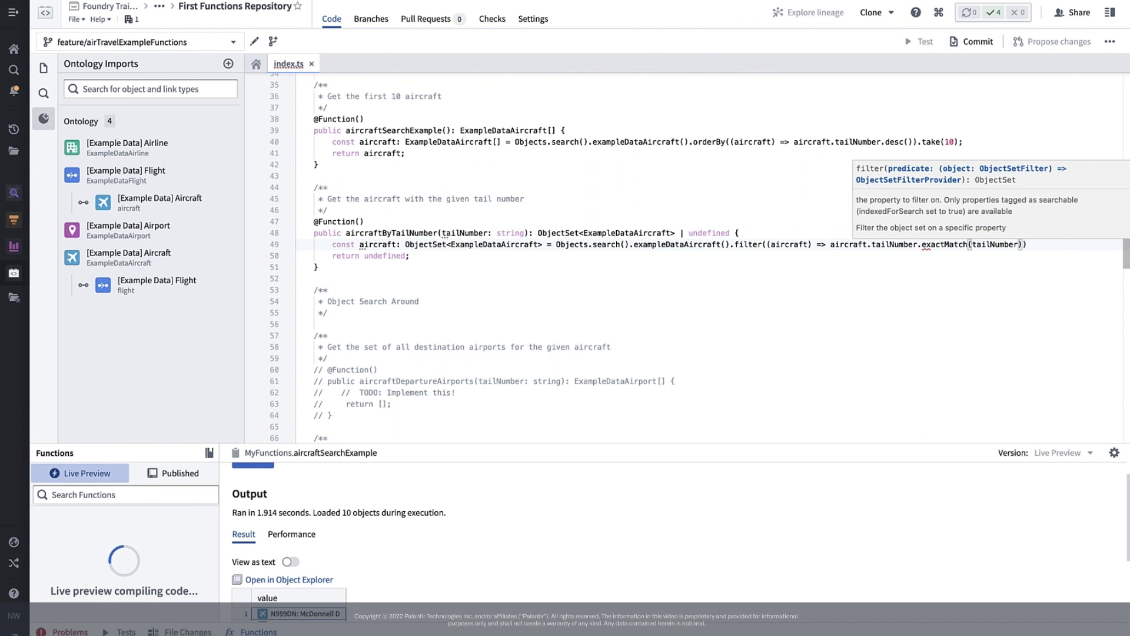
key(End)
text(.a)
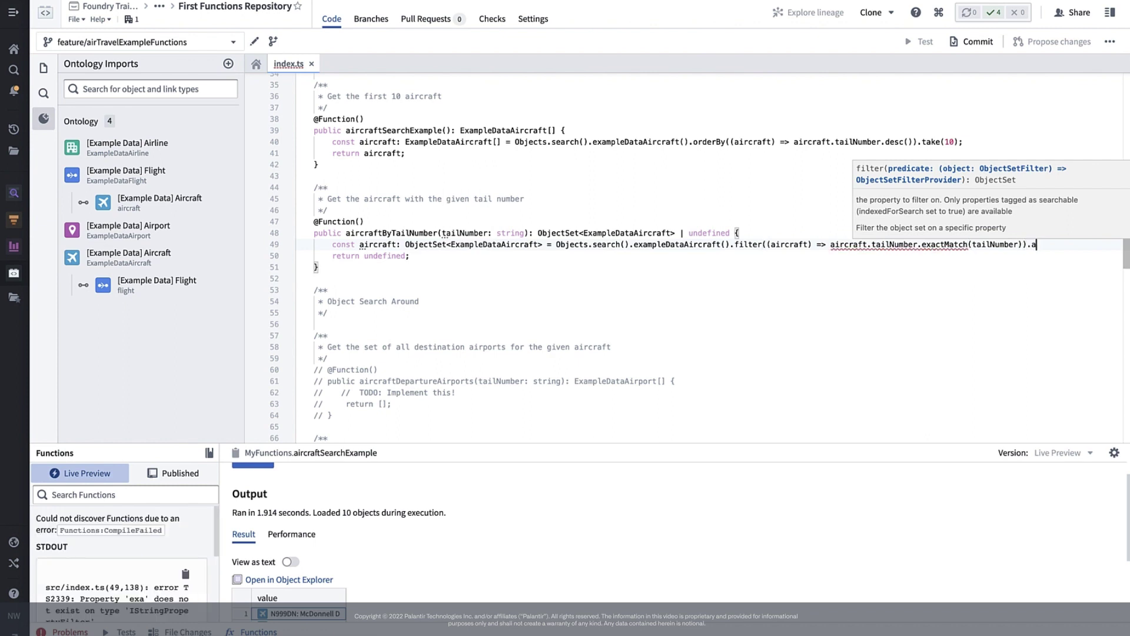
text(ll)
key(BackSpace)
key(BackSpace)
key(BackSpace)
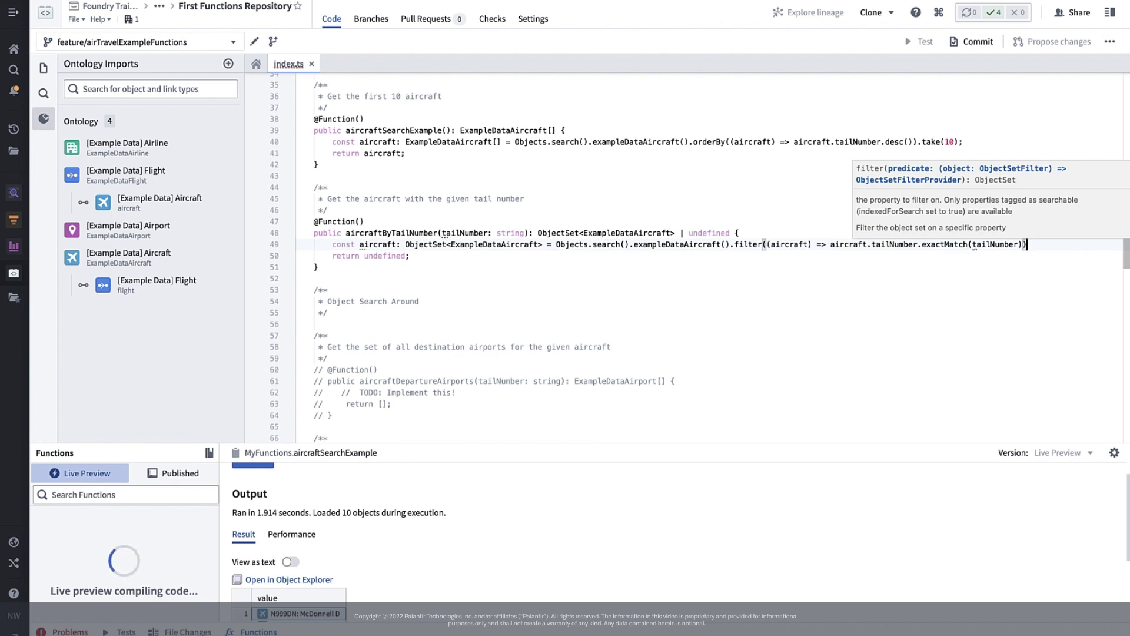
Return 'aircraft' instead of undefined on line 50 and remove '| undefined' from the signature.
double_click(364, 246)
double_click(392, 256)
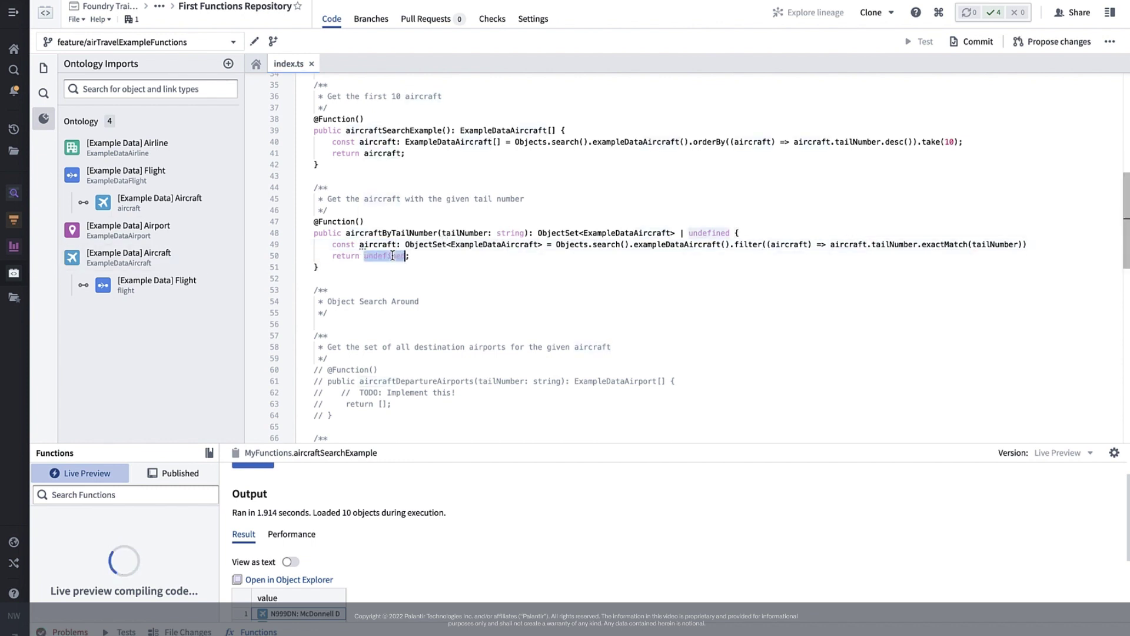
text(aircraft)
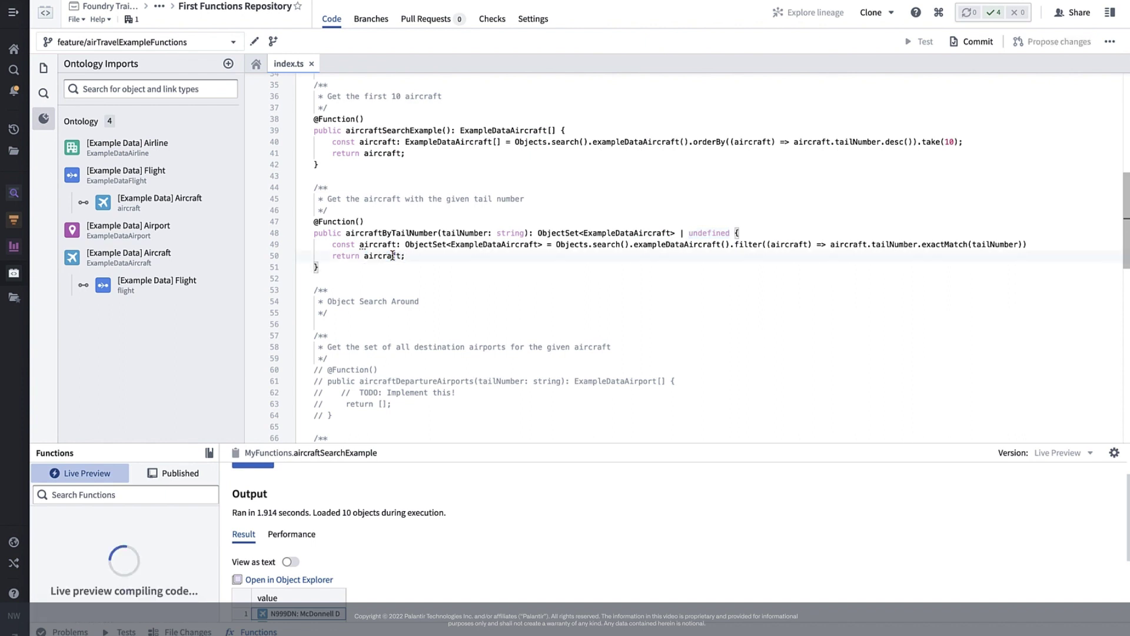
click(469, 258)
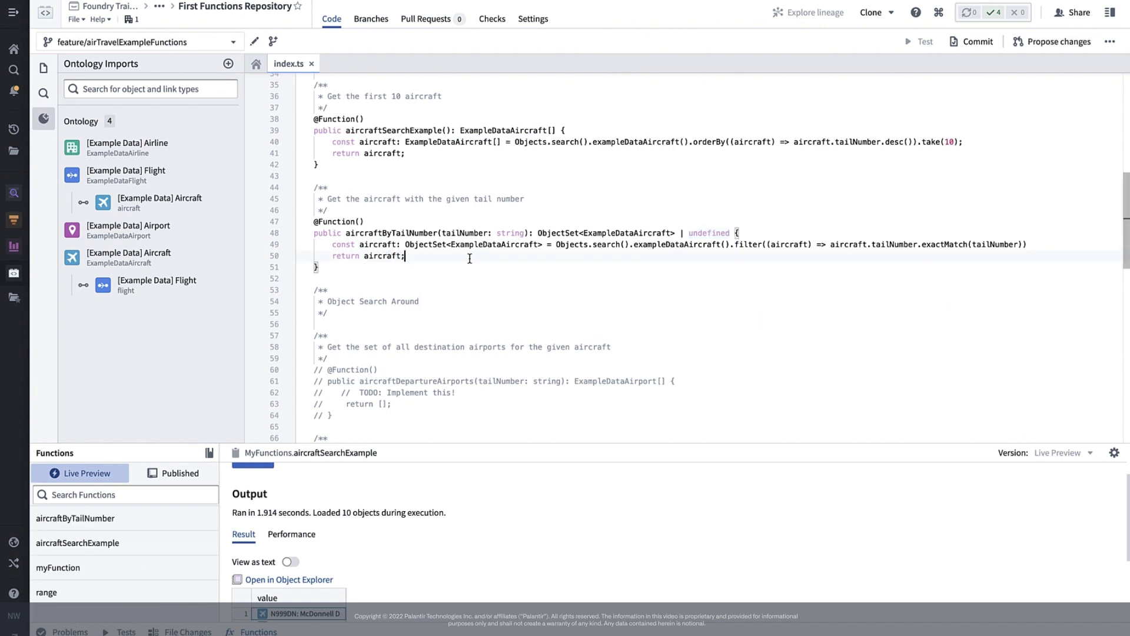
click(43, 118)
double_click(537, 233)
key(BackSpace)
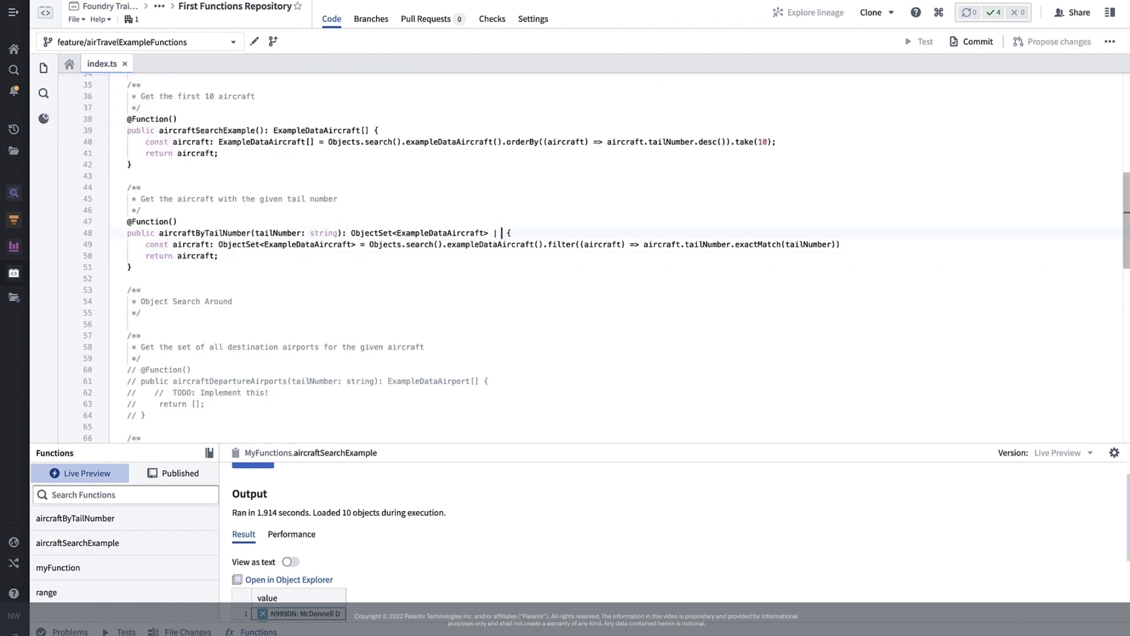
key(BackSpace)
key(BackSpace)
key(BackSpace)
Run aircraftByTailNumber with tailNumber N101HQ, returning the Embraer ERJ-170-200LR.
click(111, 517)
click(278, 520)
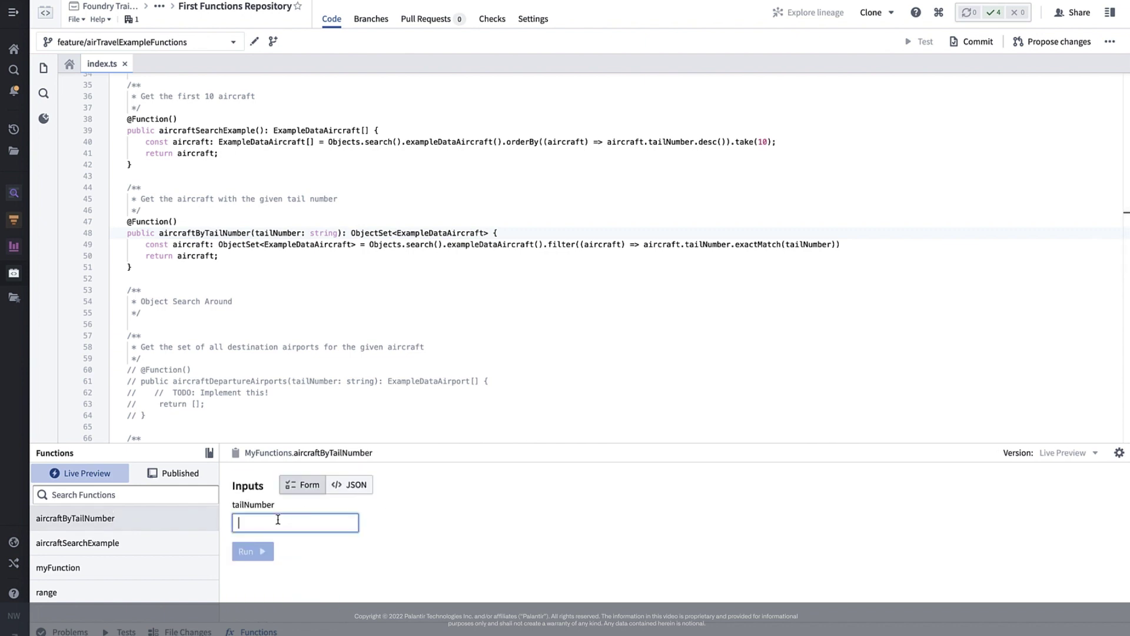
text(N1)
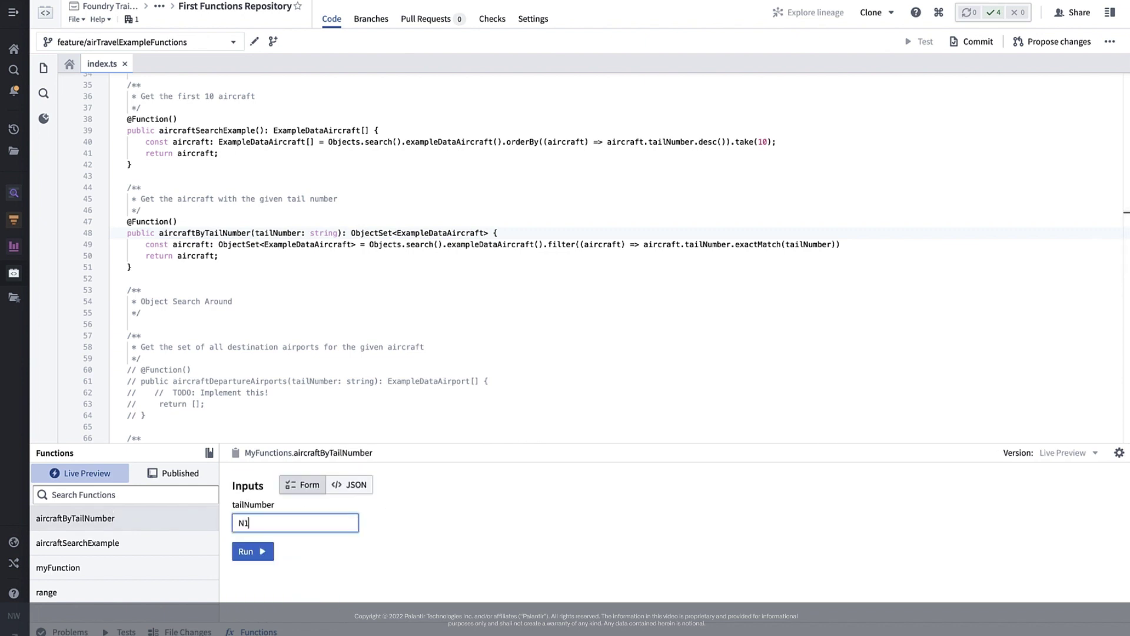
text(01HQ)
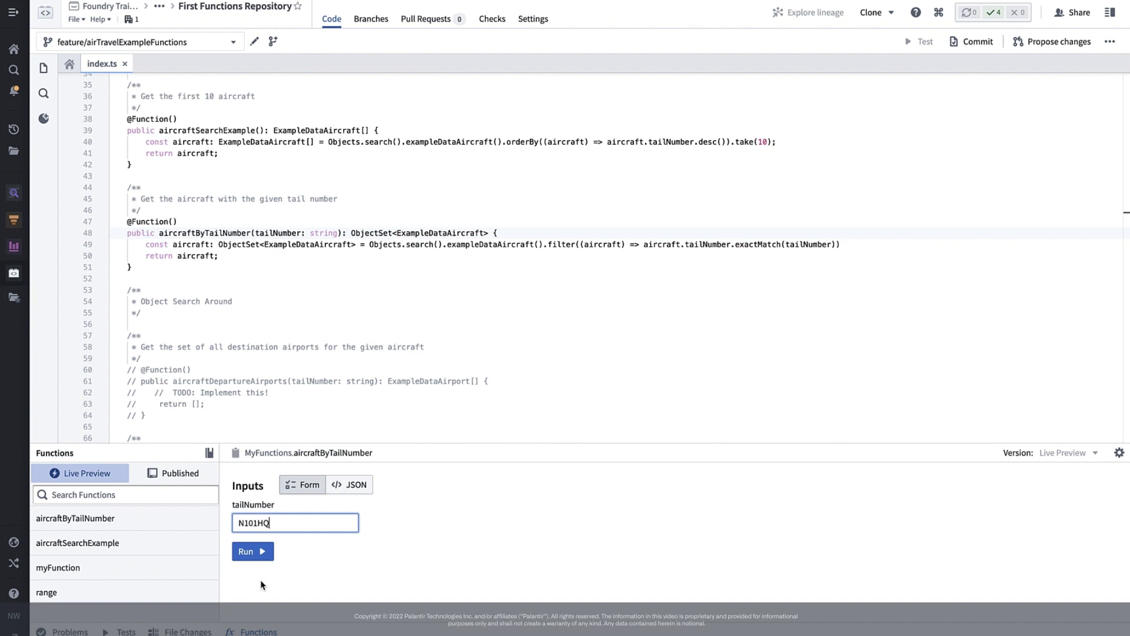
click(263, 550)
scroll(432, 538, down, 1)
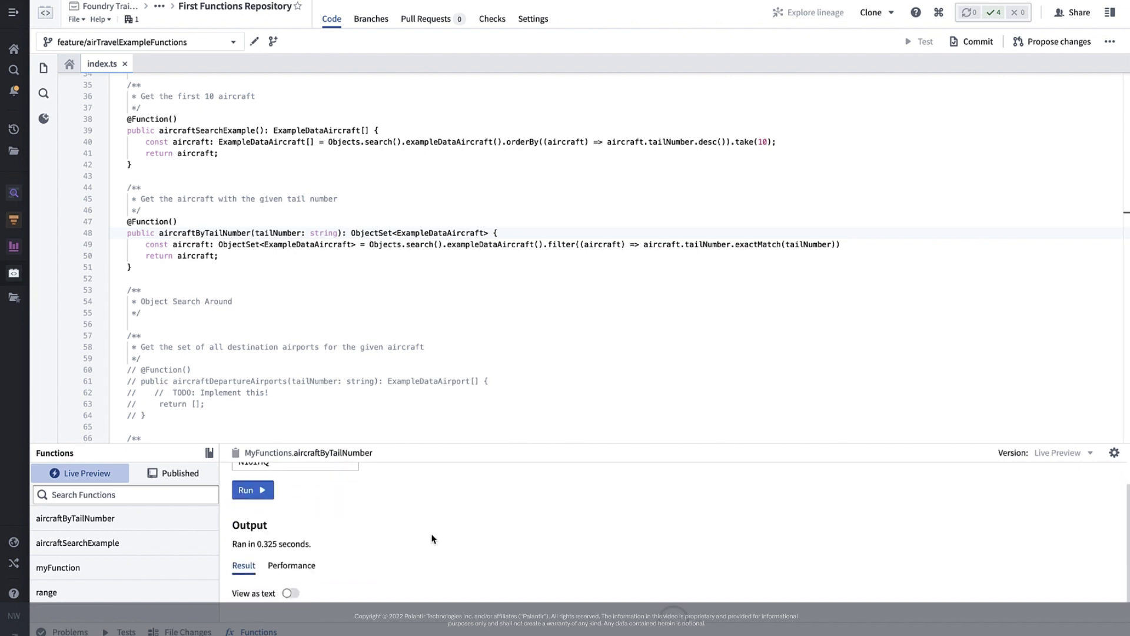
scroll(432, 538, down, 1)
scroll(431, 538, down, 1)
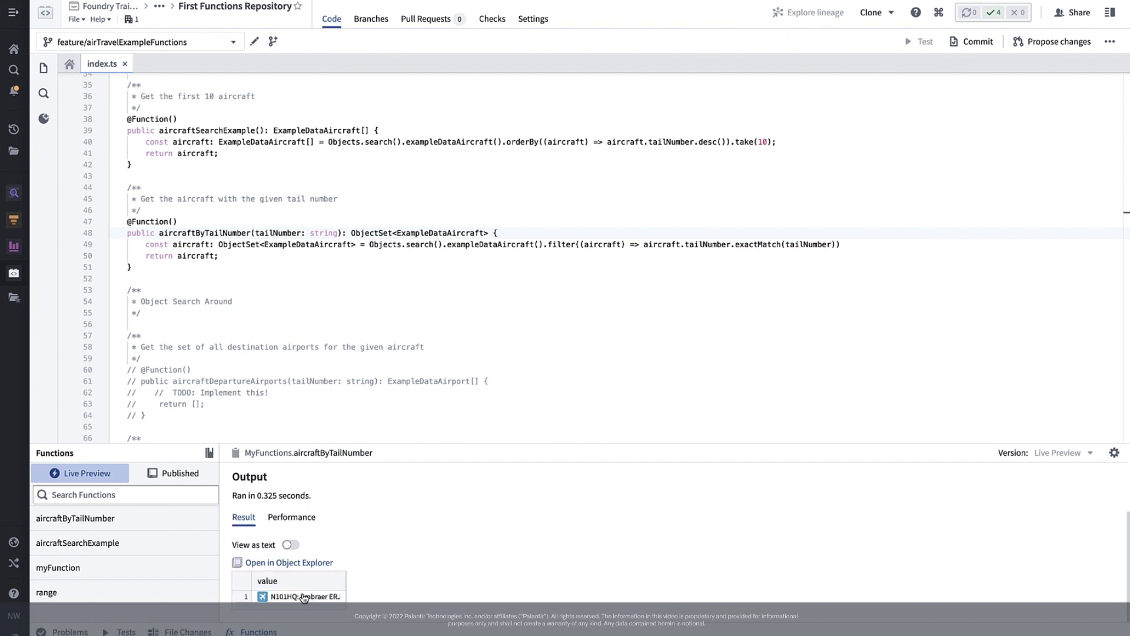
mouse_move(301, 595)
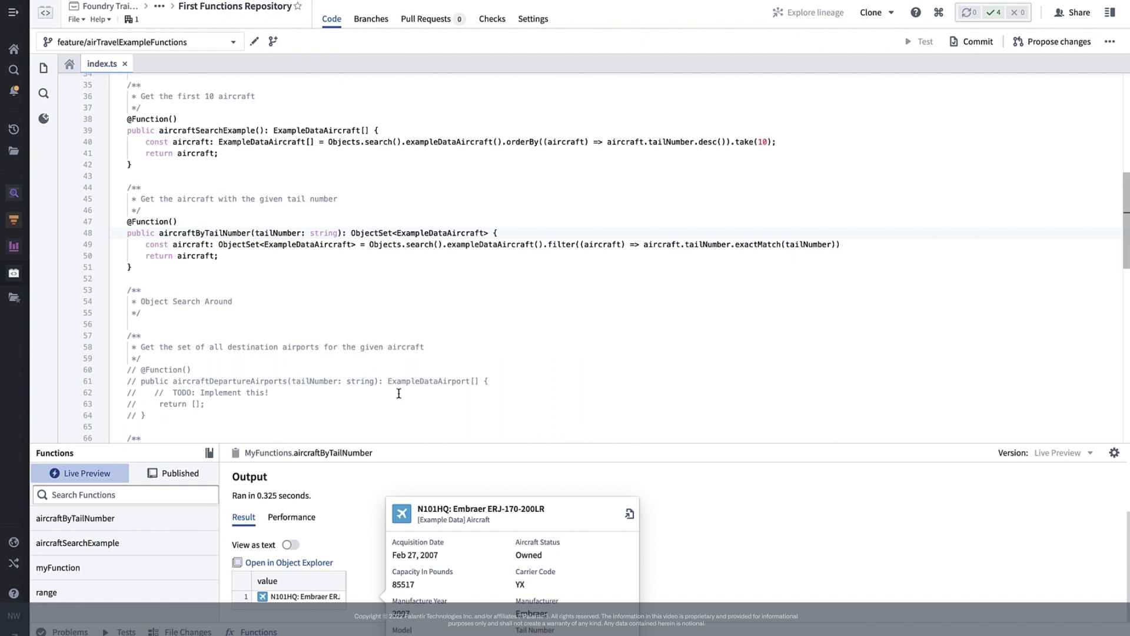
click(428, 369)
scroll(451, 361, down, 3)
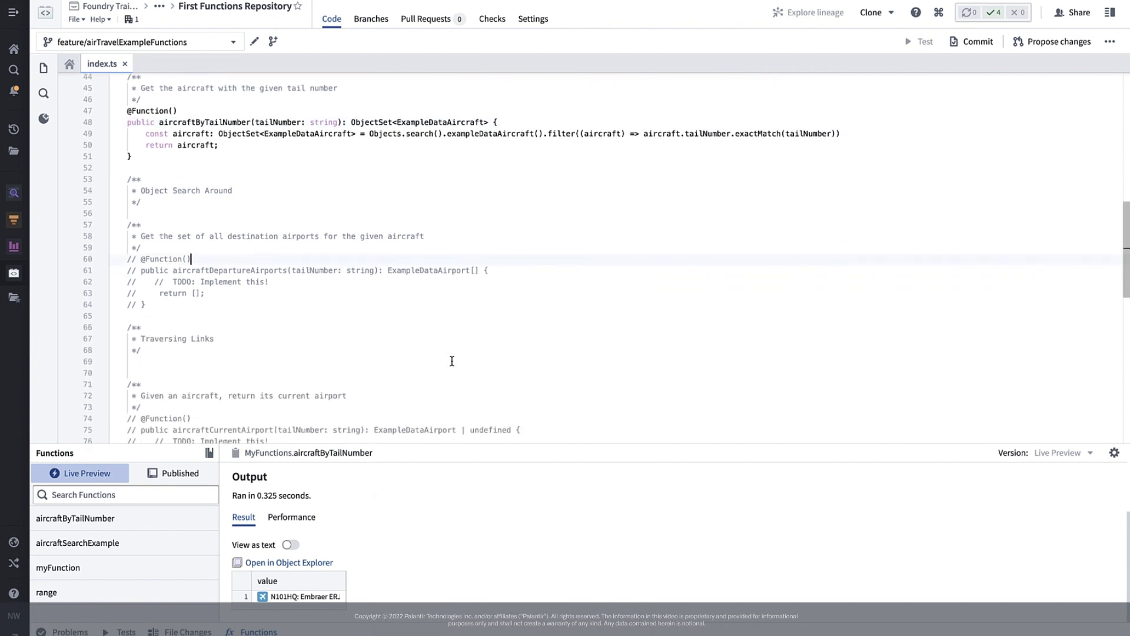
scroll(451, 360, down, 3)
click(338, 259)
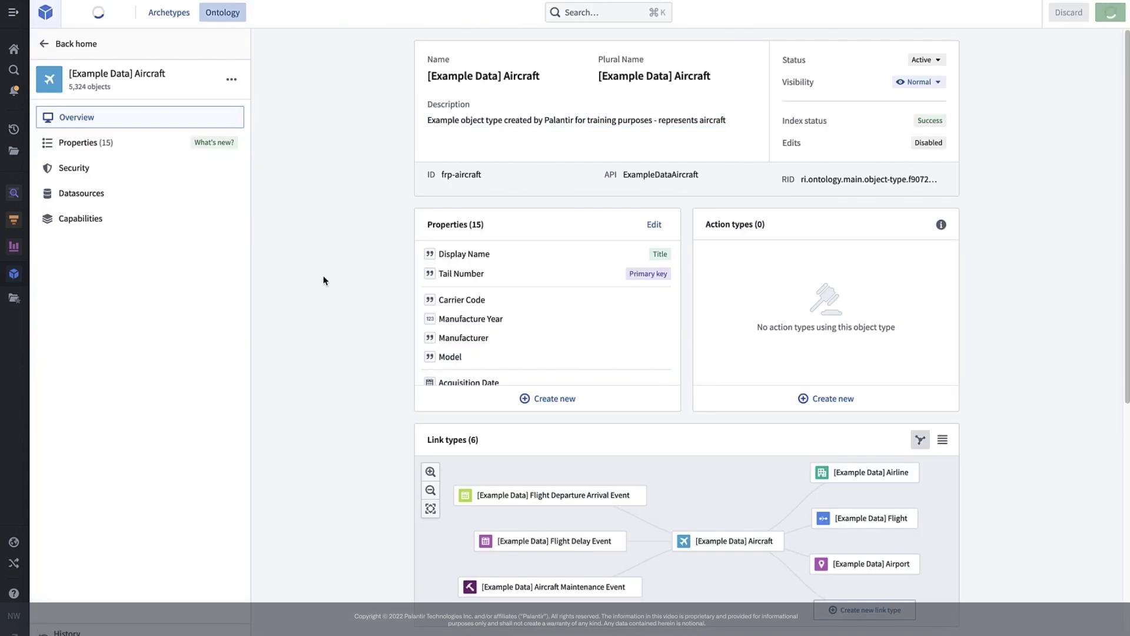
scroll(323, 280, down, 1)
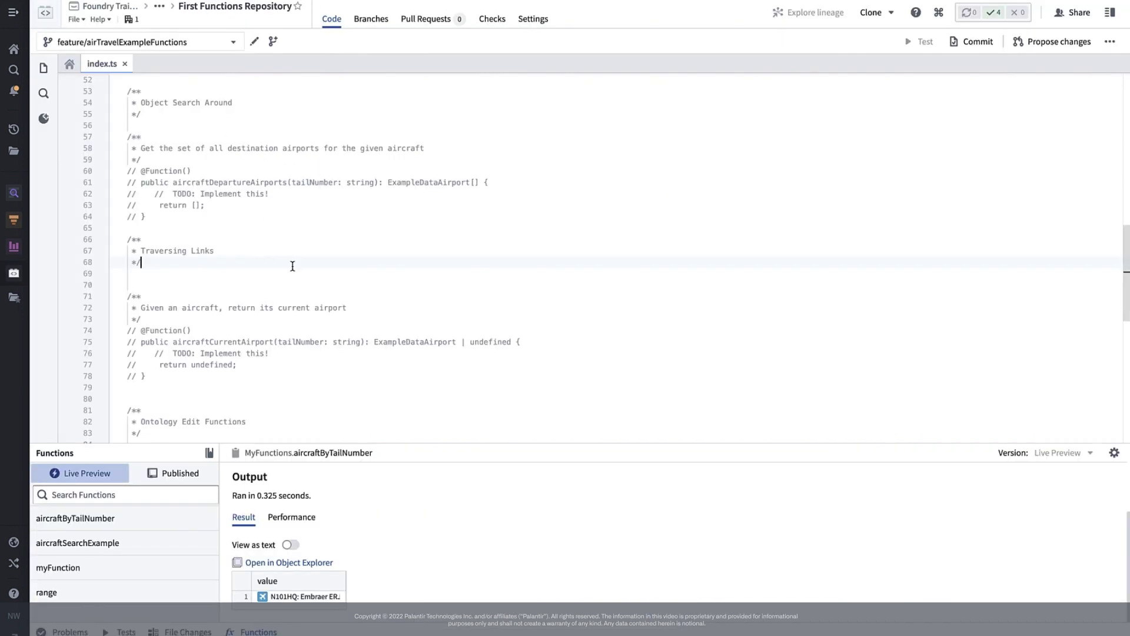
click(239, 231)
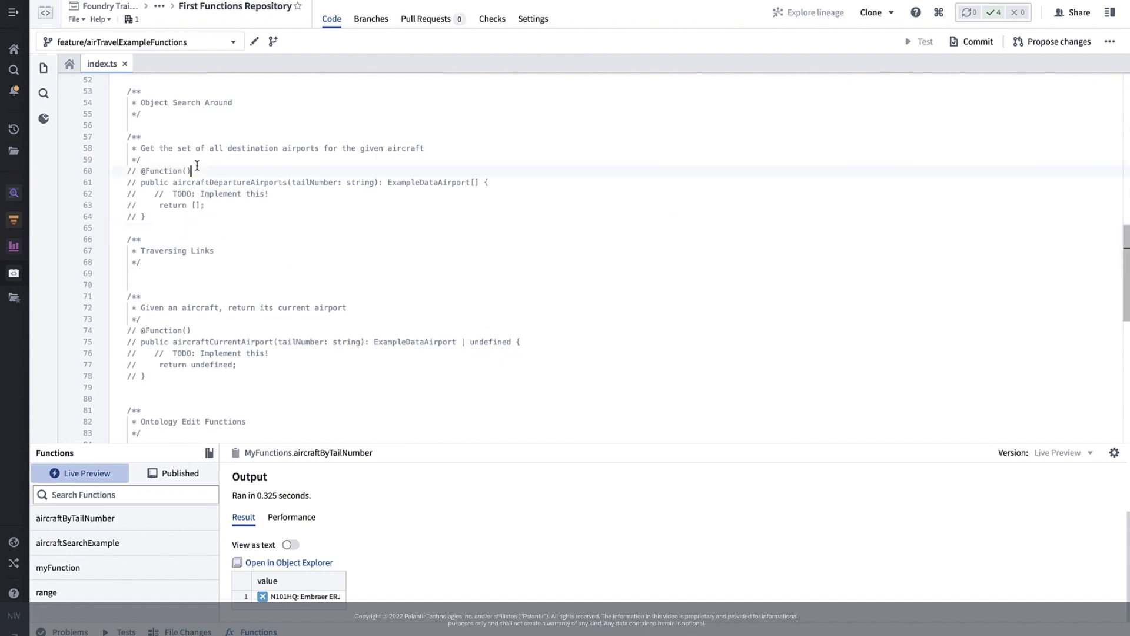
Uncomment aircraftDepartureAirports and replace its TODO with aircraftQuery = this.aircraftByTailNumber(tailNumber).
drag(147, 217, 97, 178)
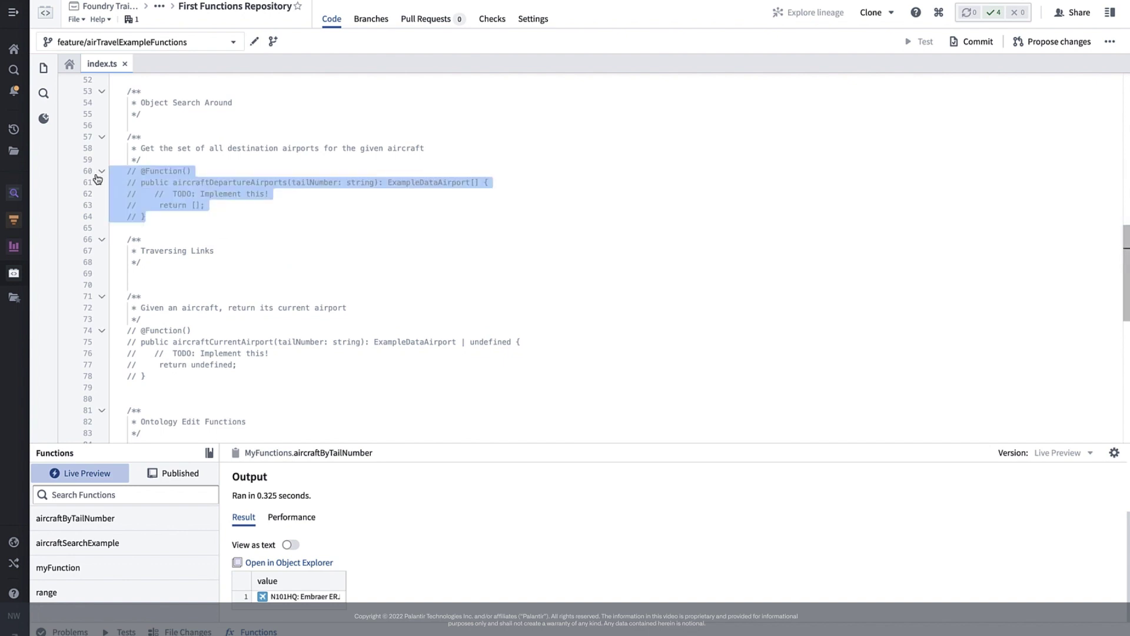
key(ctrl+slash)
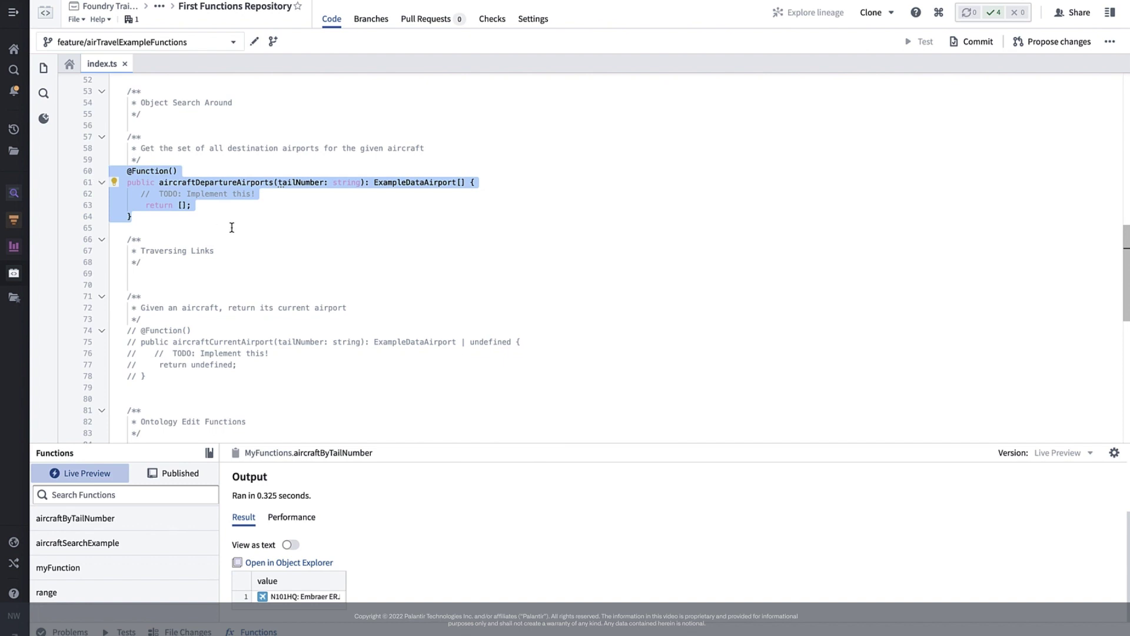
click(265, 193)
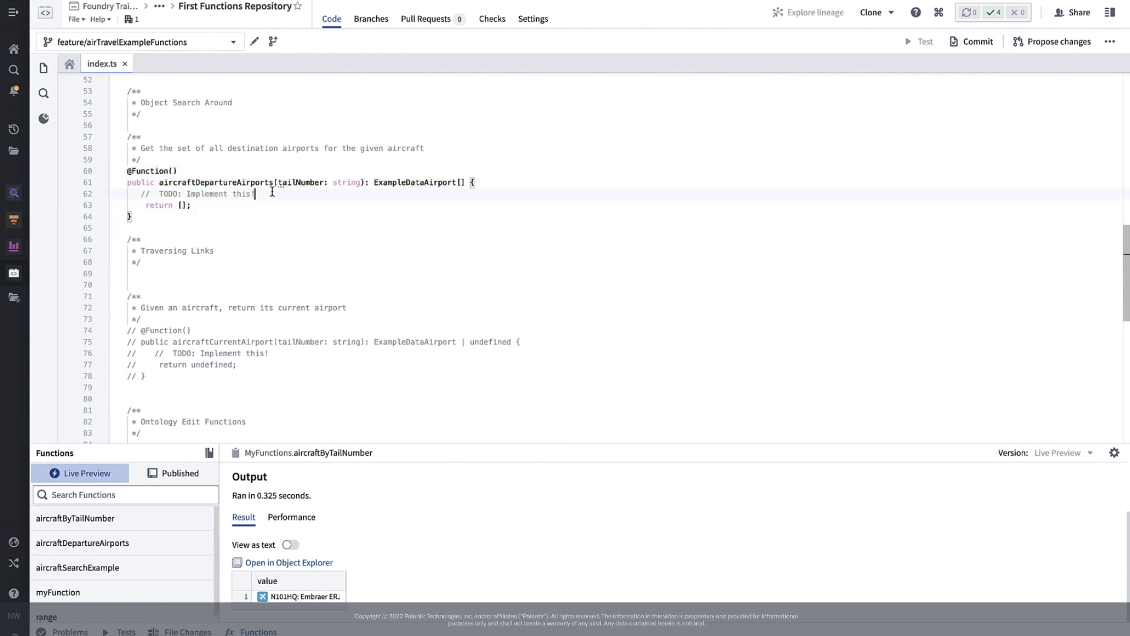
drag(273, 191, 140, 193)
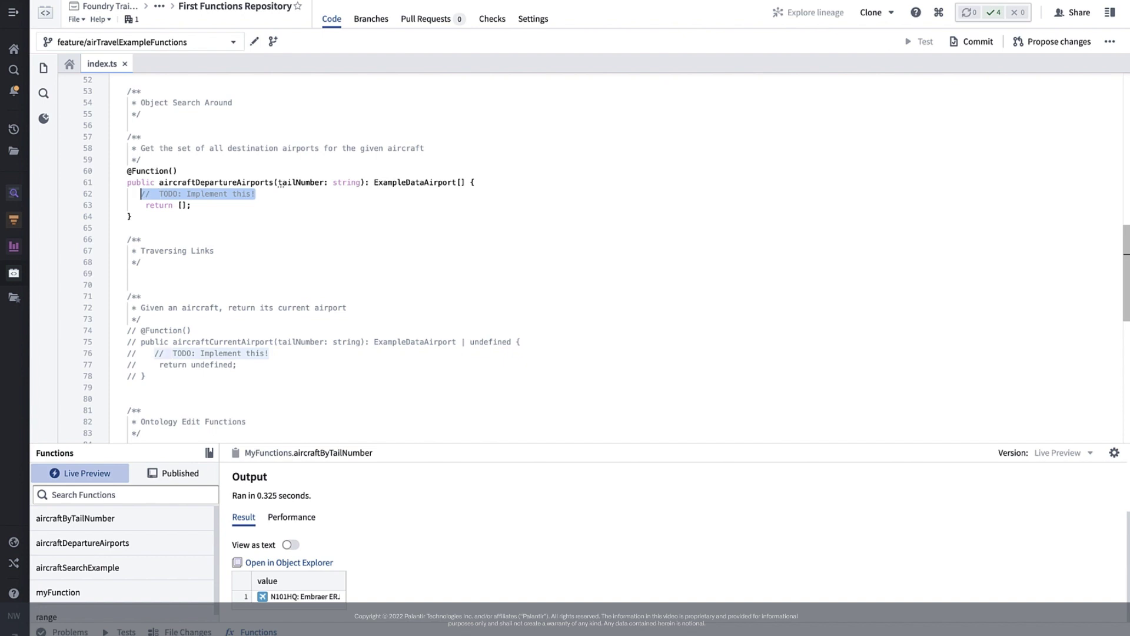
key(BackSpace)
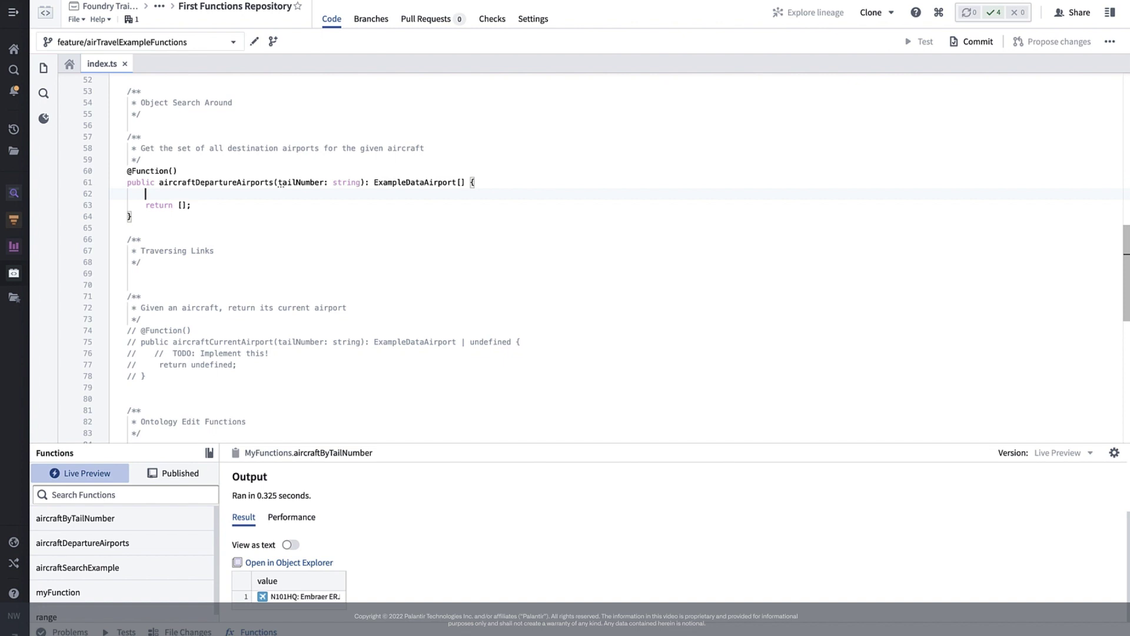
text(const a)
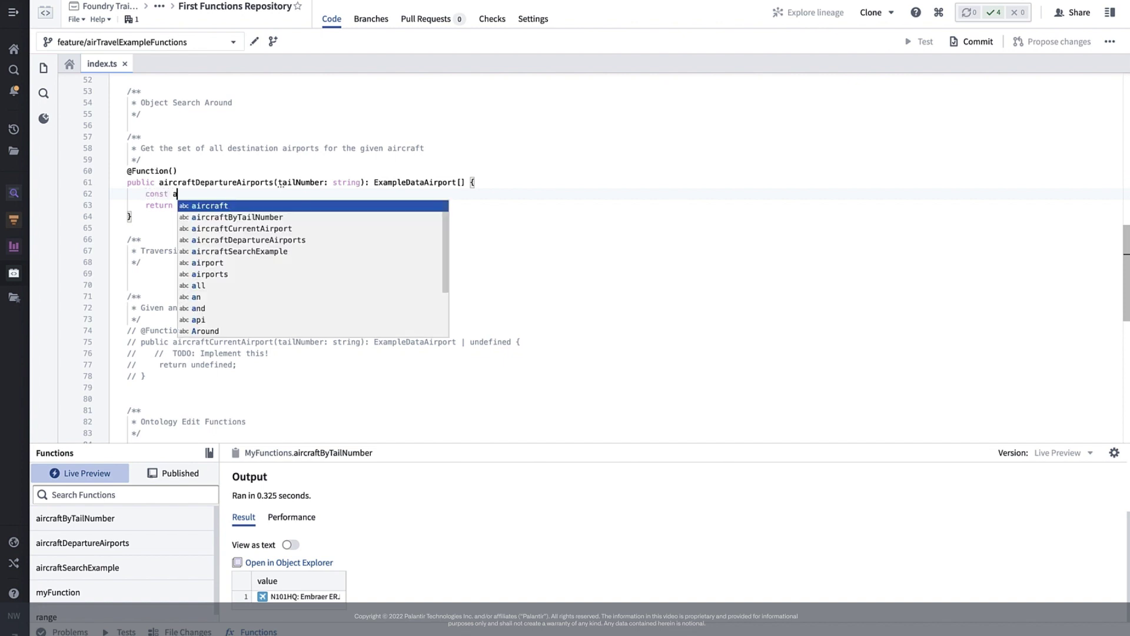
text(ircra)
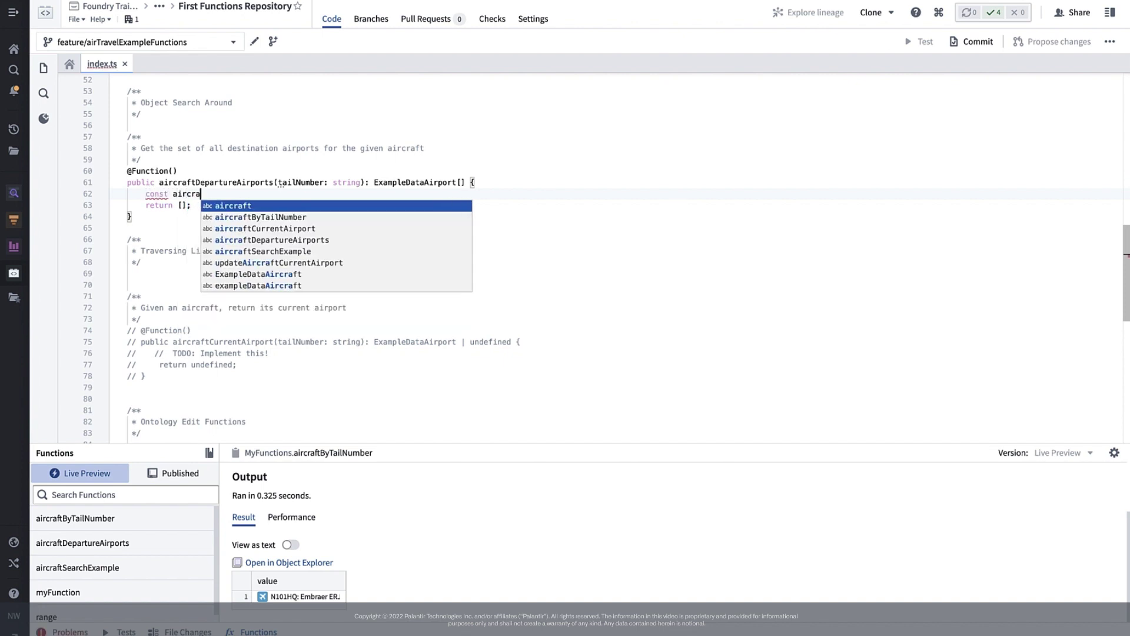
text(ftQuery: O)
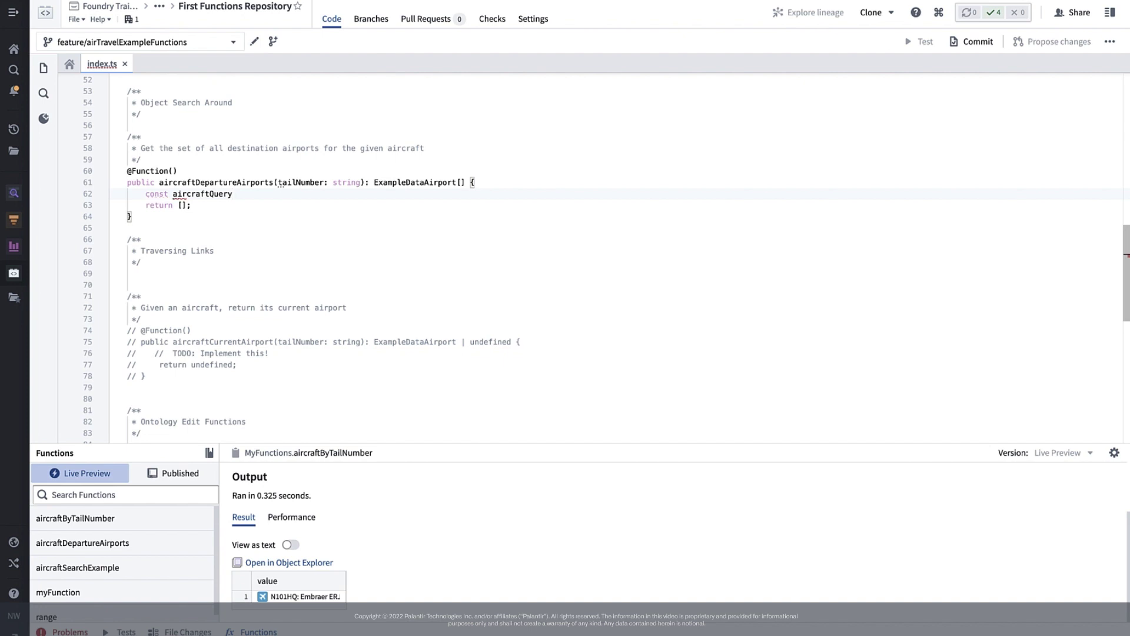
text(bject)
text(Set<Exampl)
text(eDataAircr)
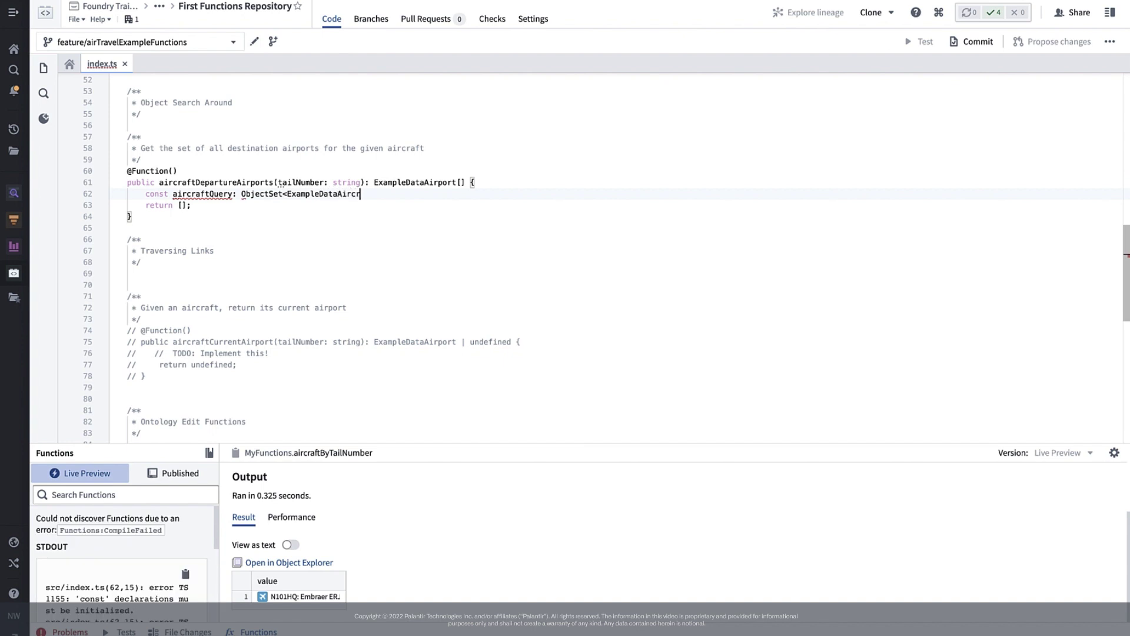
text(aft>)
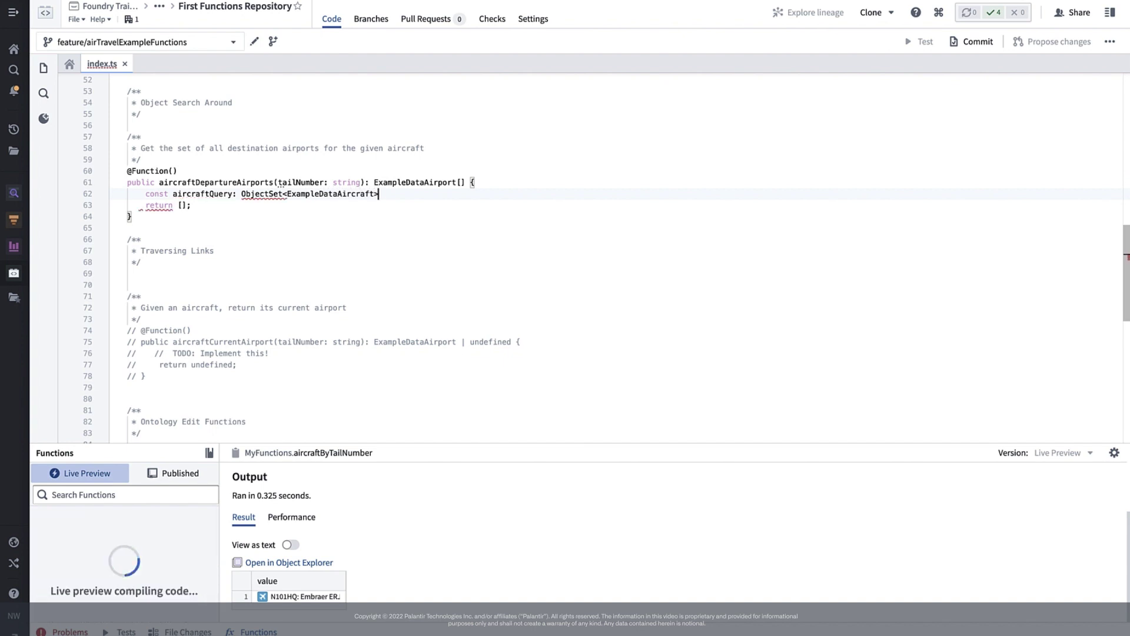
text( = this.)
text(air)
text(craftByT)
text(ailNumber)
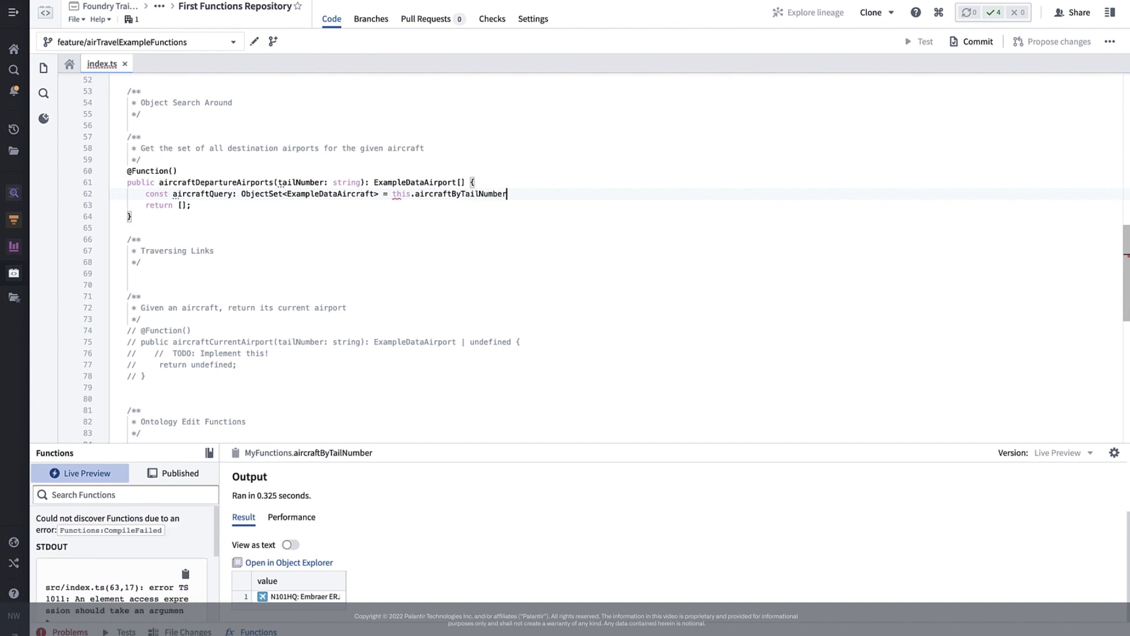
text((tailNum)
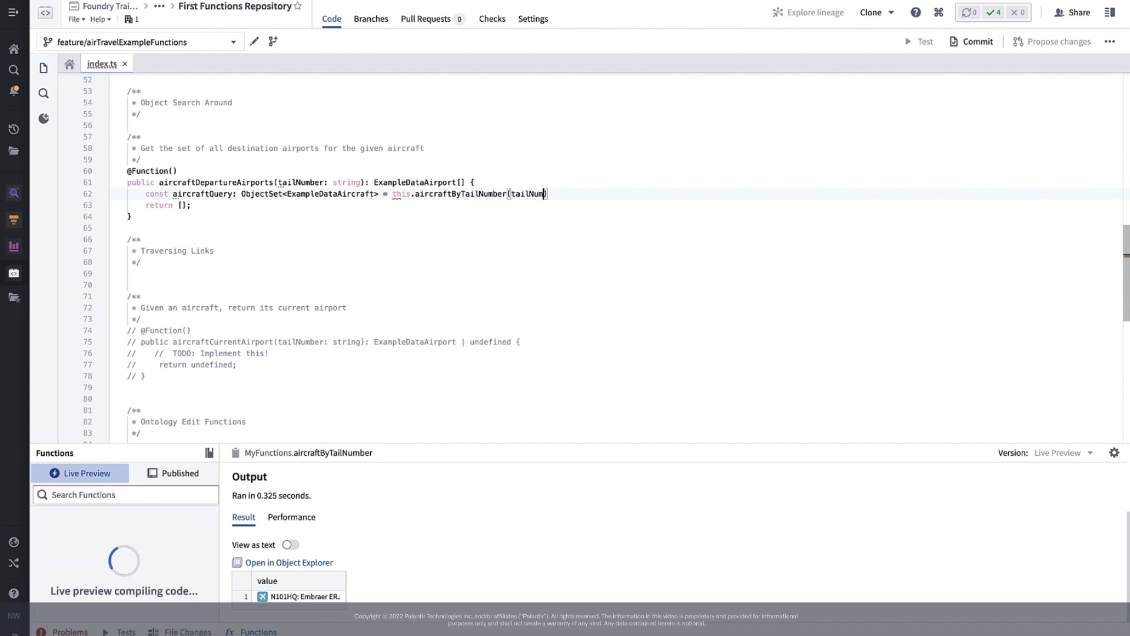
text(ber))
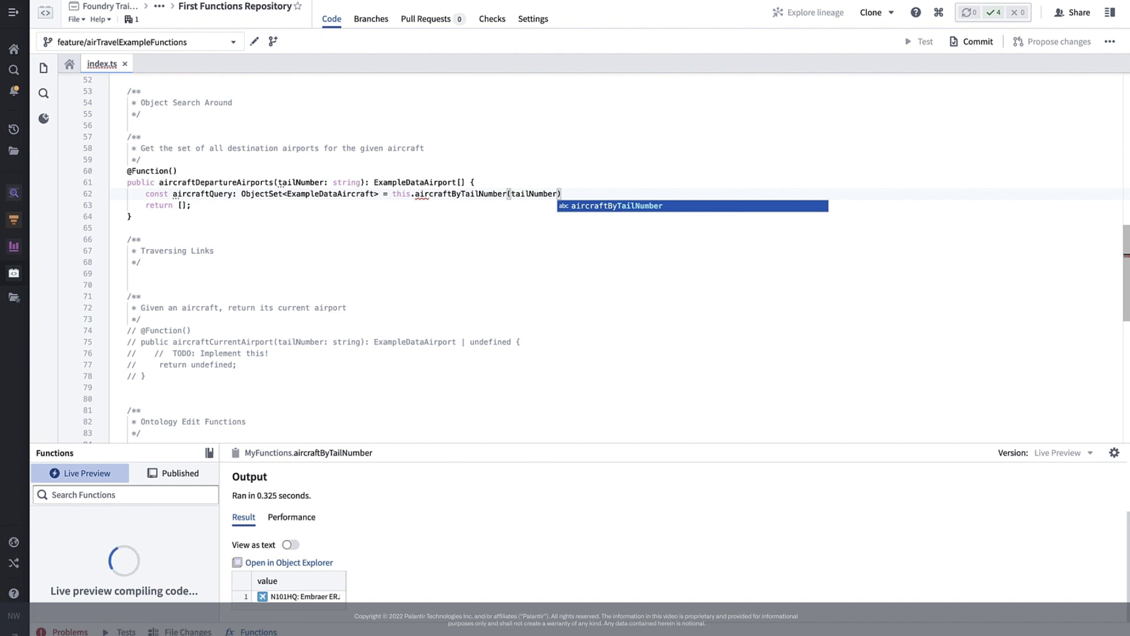
text(;)
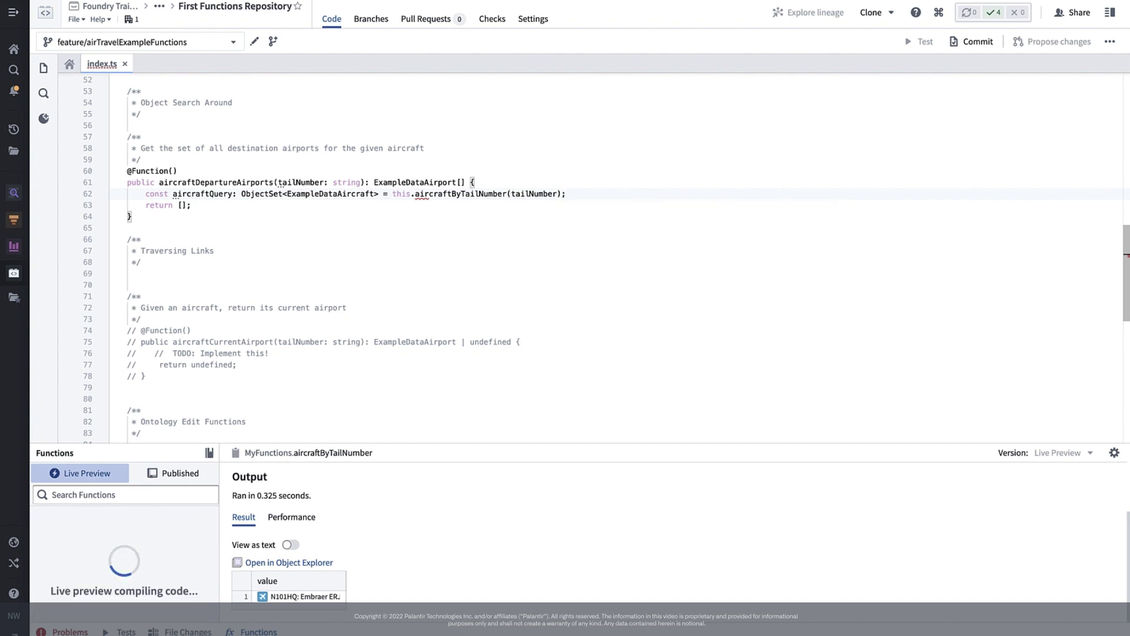
key(Return)
Rename the function to aircraftDestinationAirports and start the destinationAirports searchAroundFlight chain.
click(241, 182)
key(BackSpace)
key(BackSpace)
key(BackSpace)
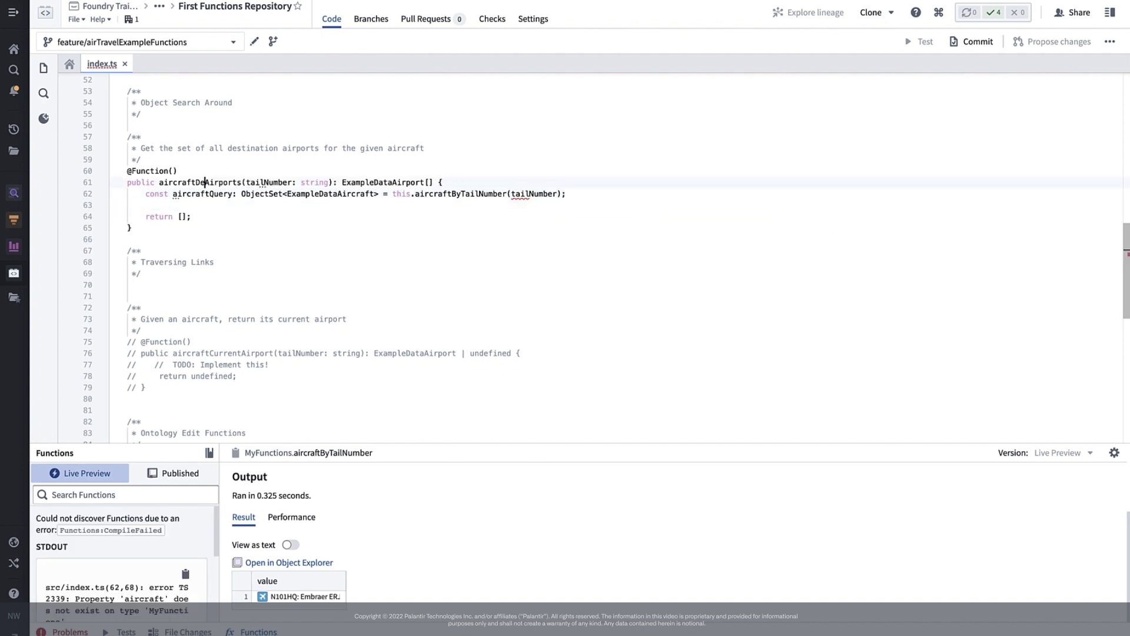
text(Destination)
click(229, 204)
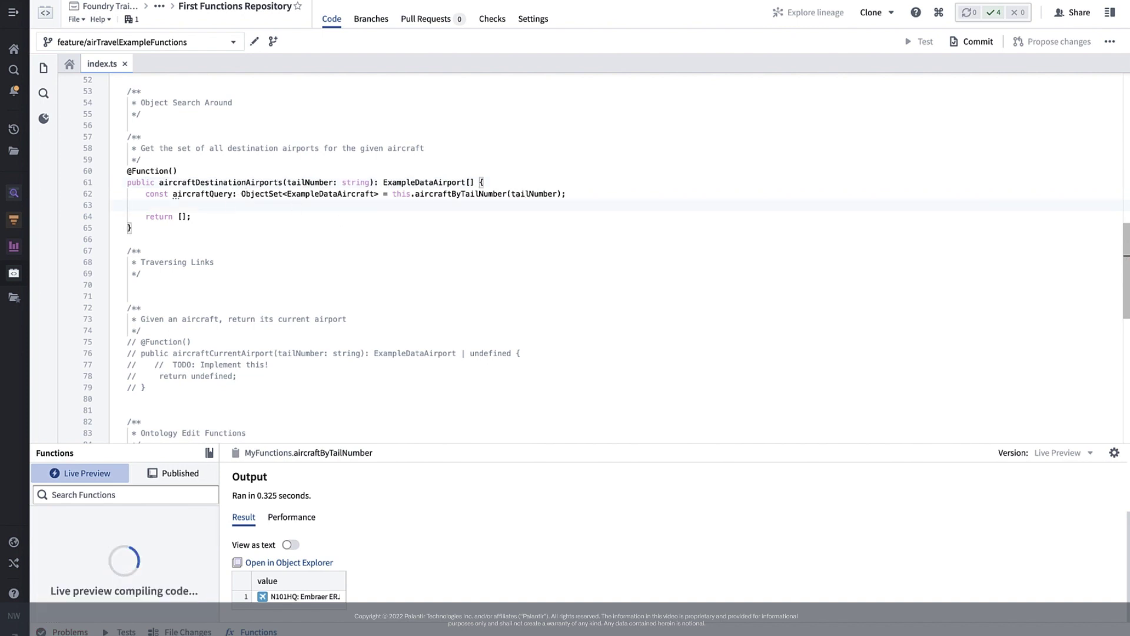
text(const des)
text(tinationAir)
text(ports = aircraftQ)
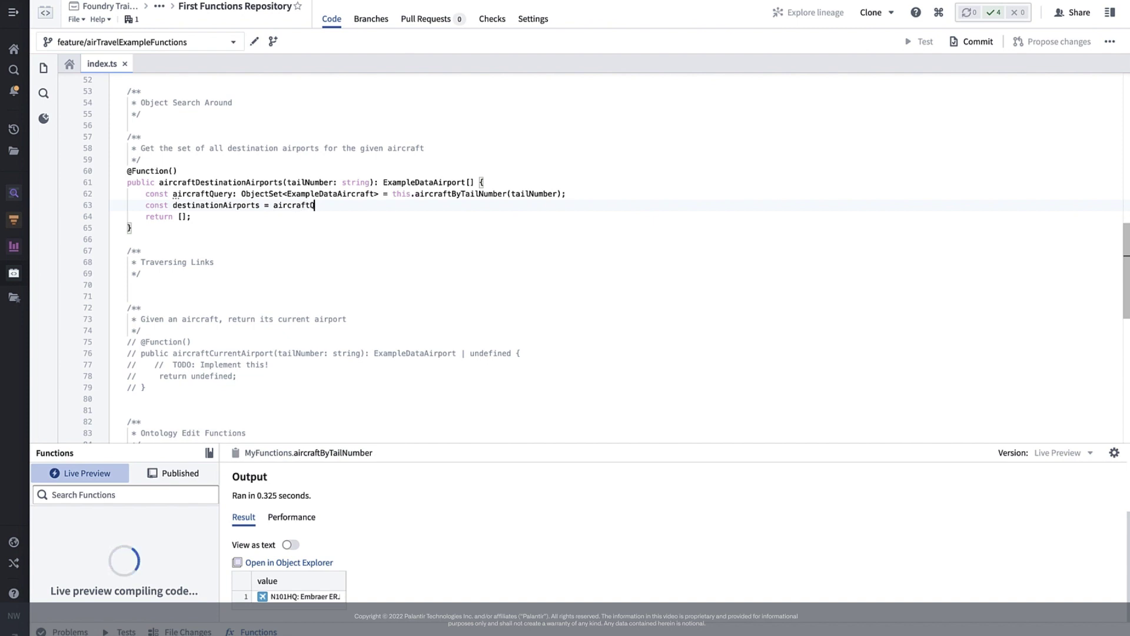
text(uery.s)
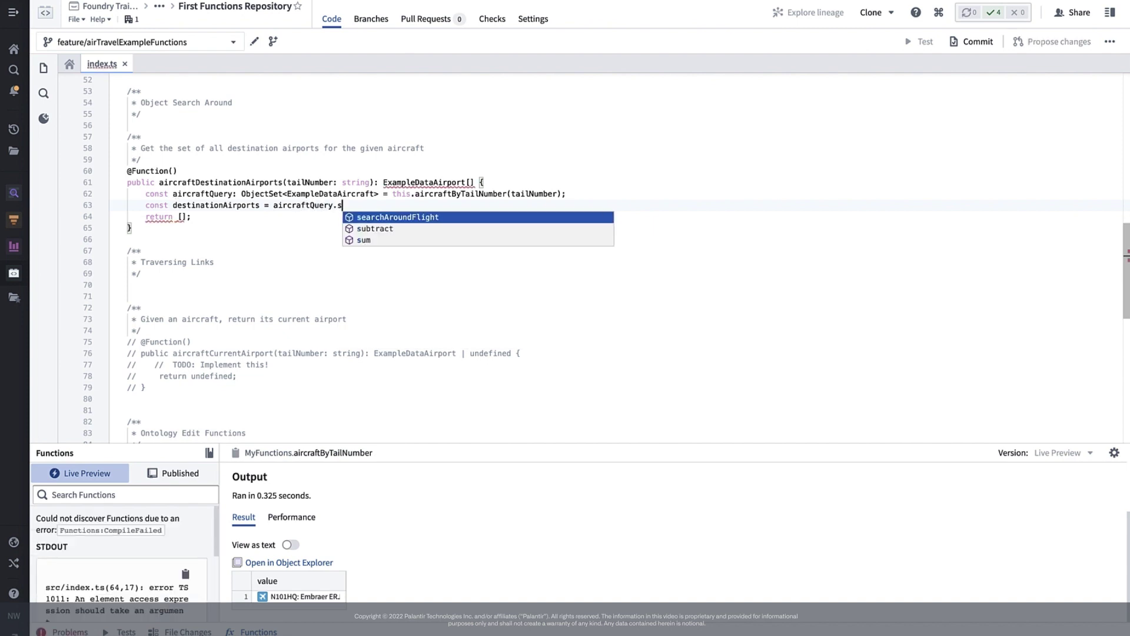
text(ear)
key(Return)
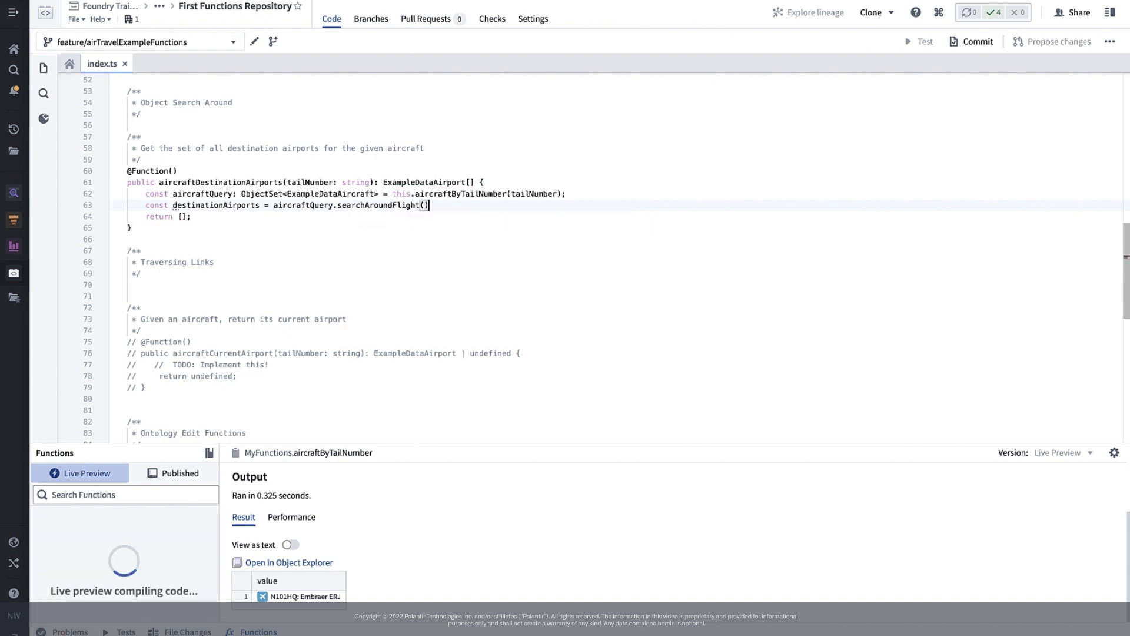
text(.searc)
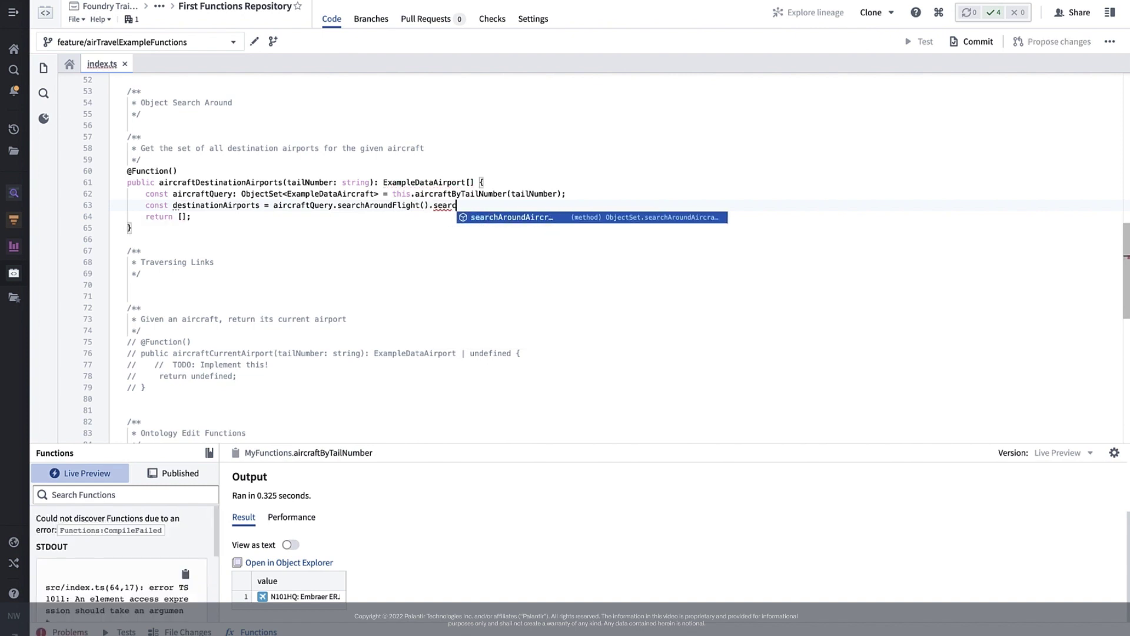
text(hAround)
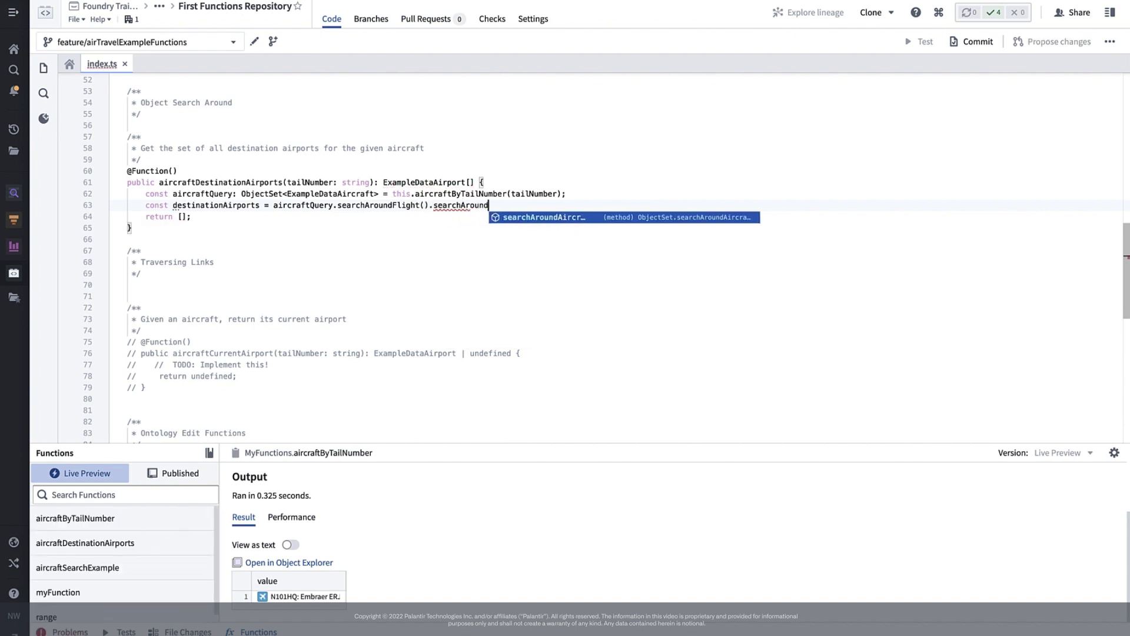
text(Des)
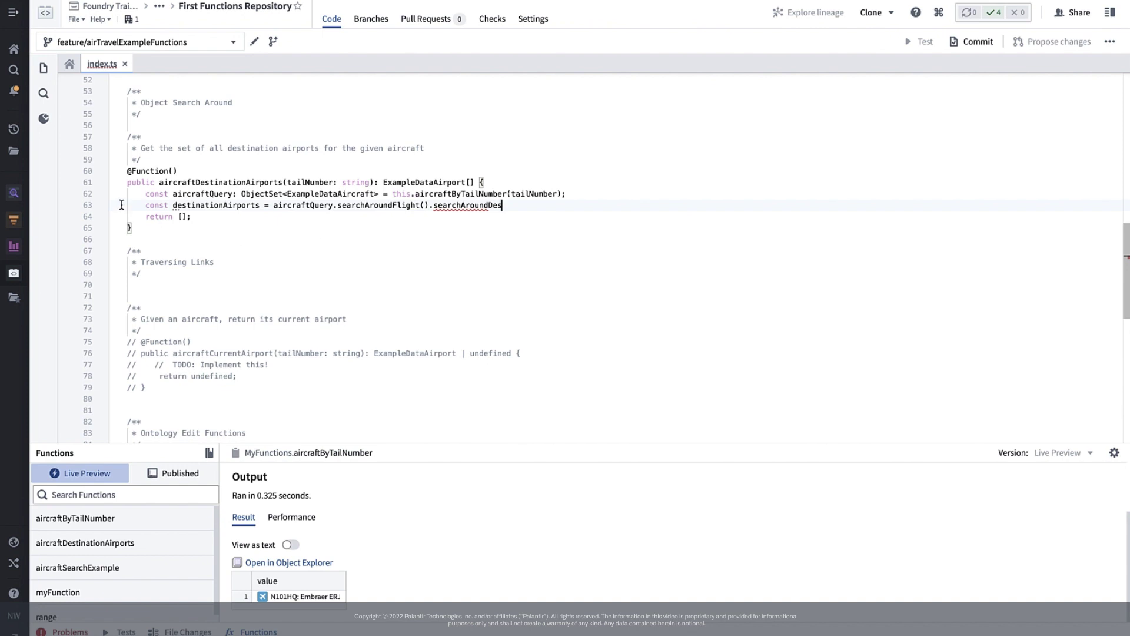
click(44, 119)
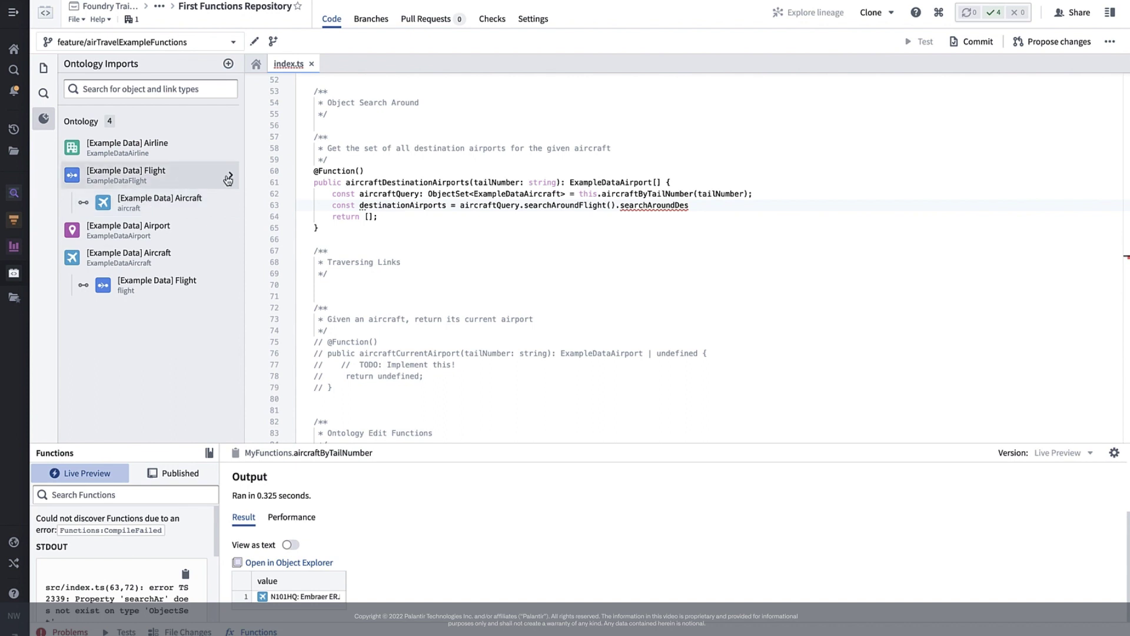
Import the ExampleDataFlight Destination Airport link type and save.
click(228, 64)
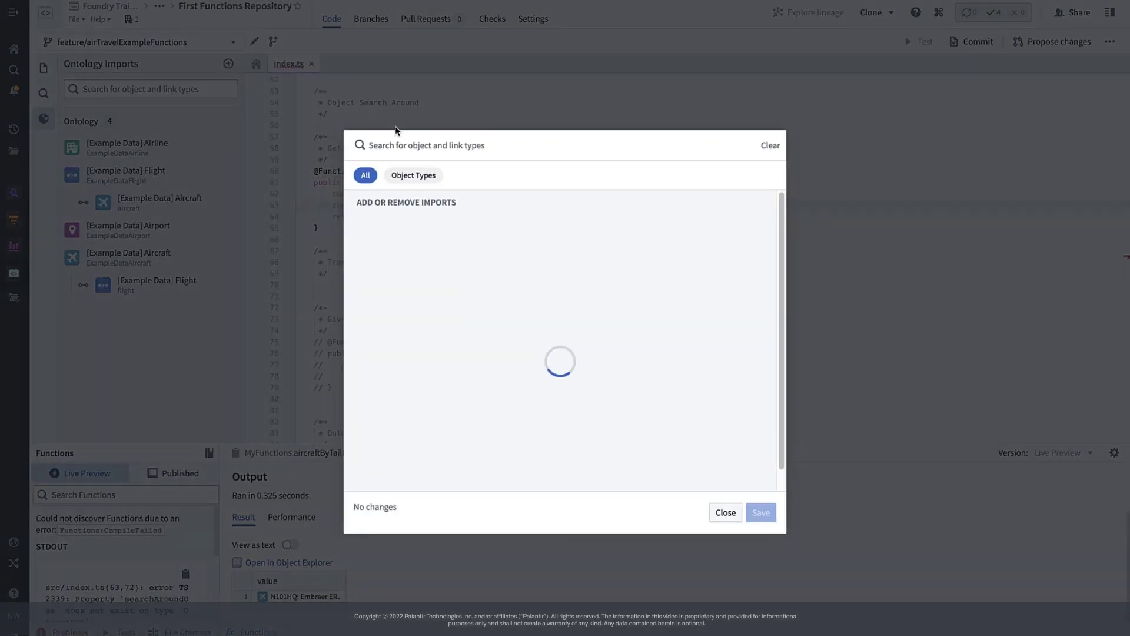
click(424, 149)
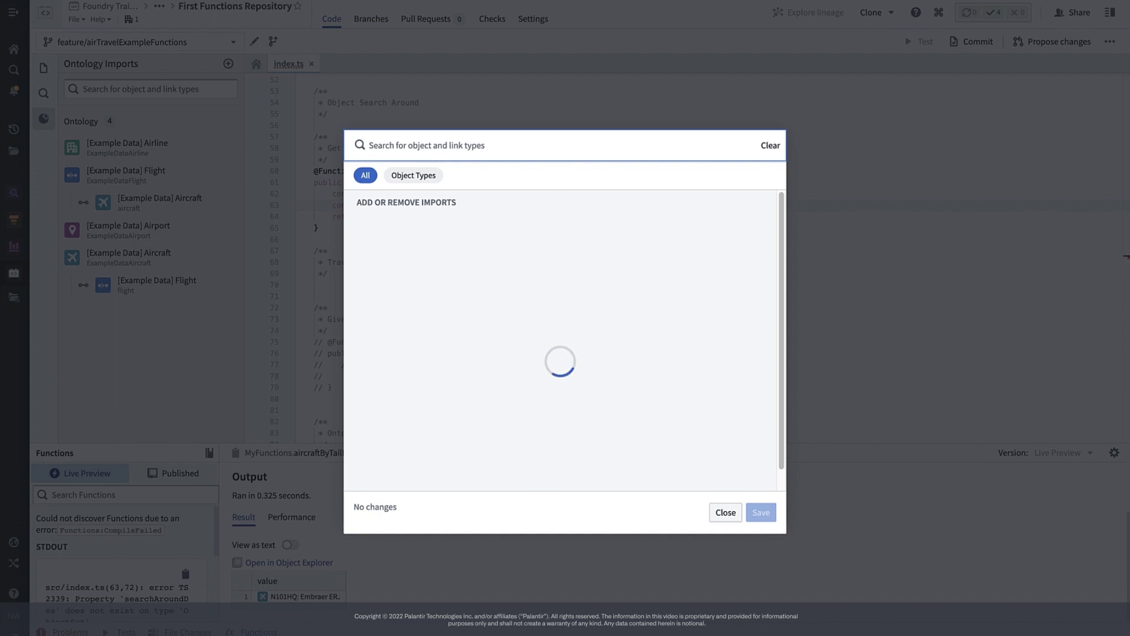
text(ExampleD)
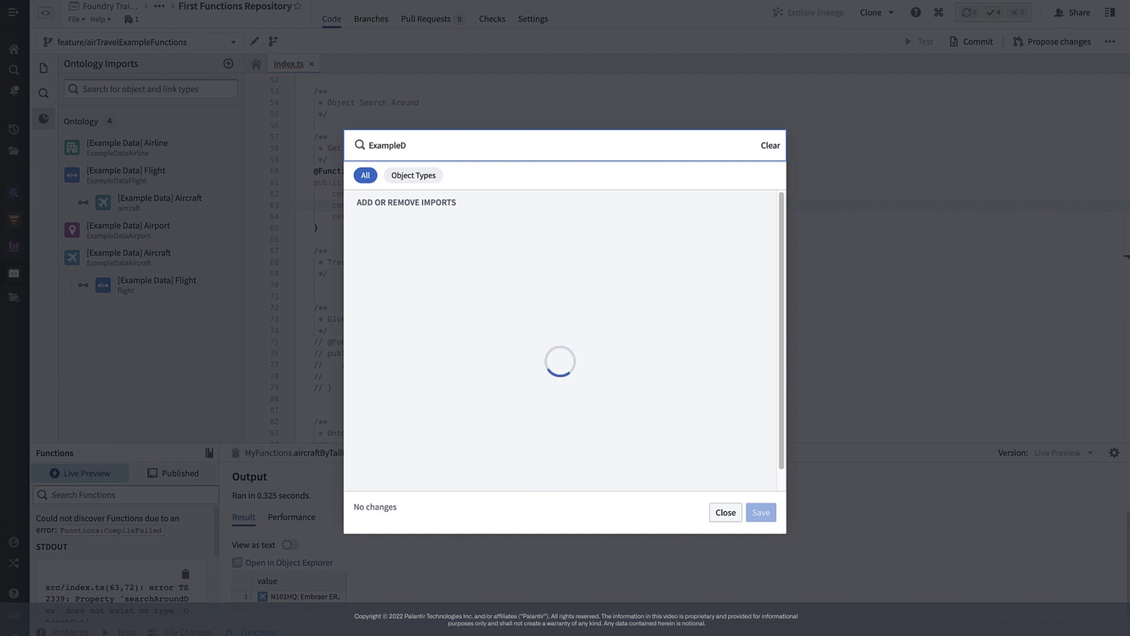
text(ataFl)
text(ight)
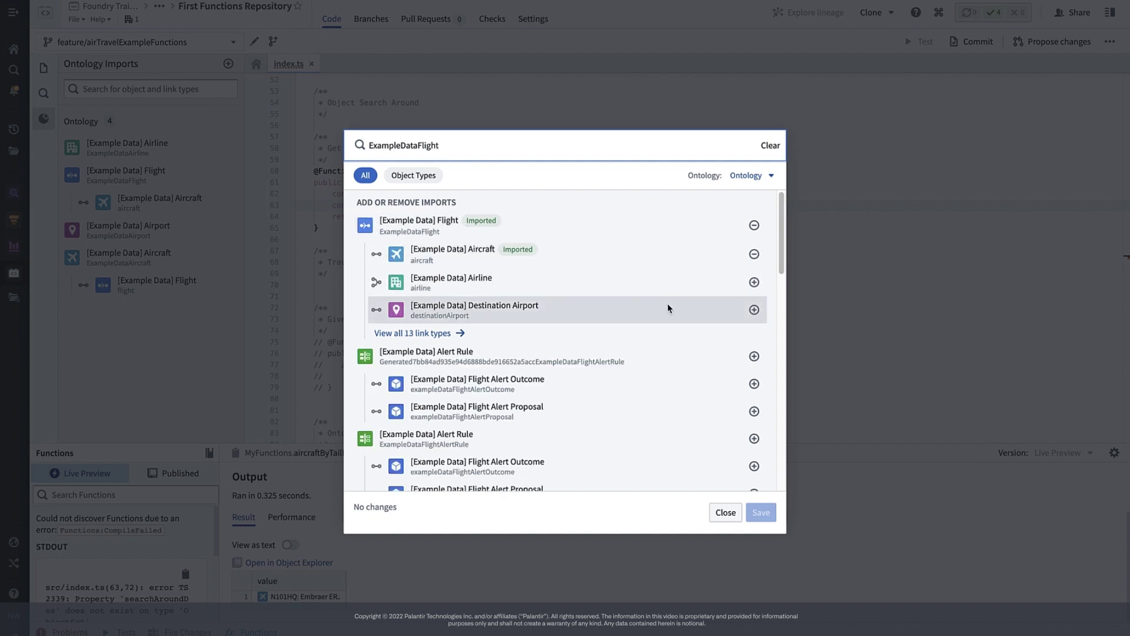
click(757, 316)
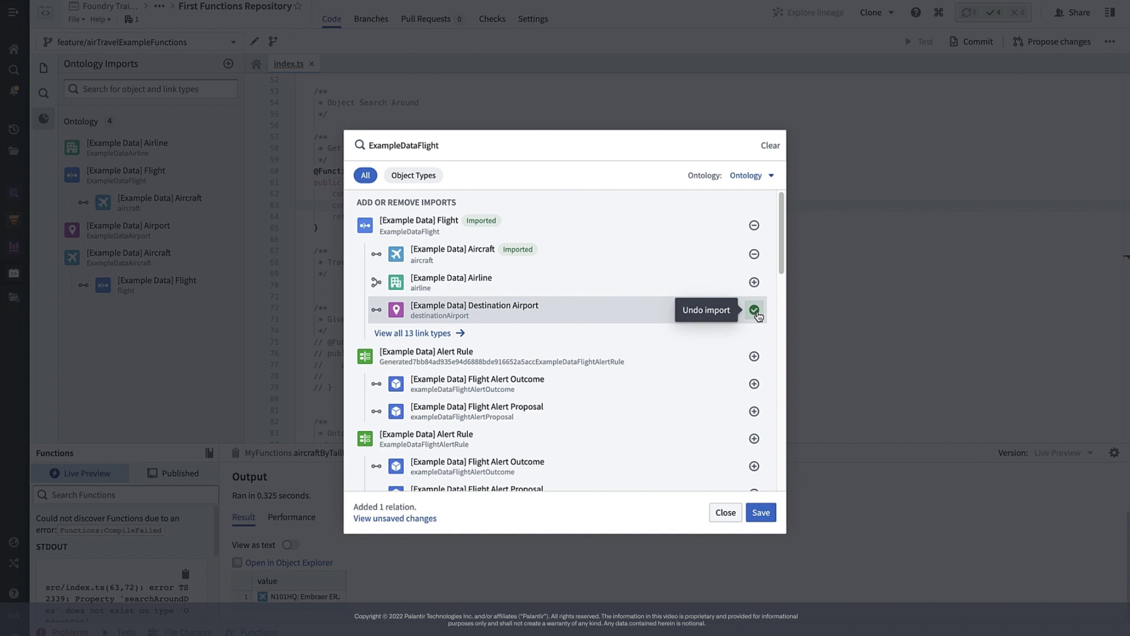
click(760, 512)
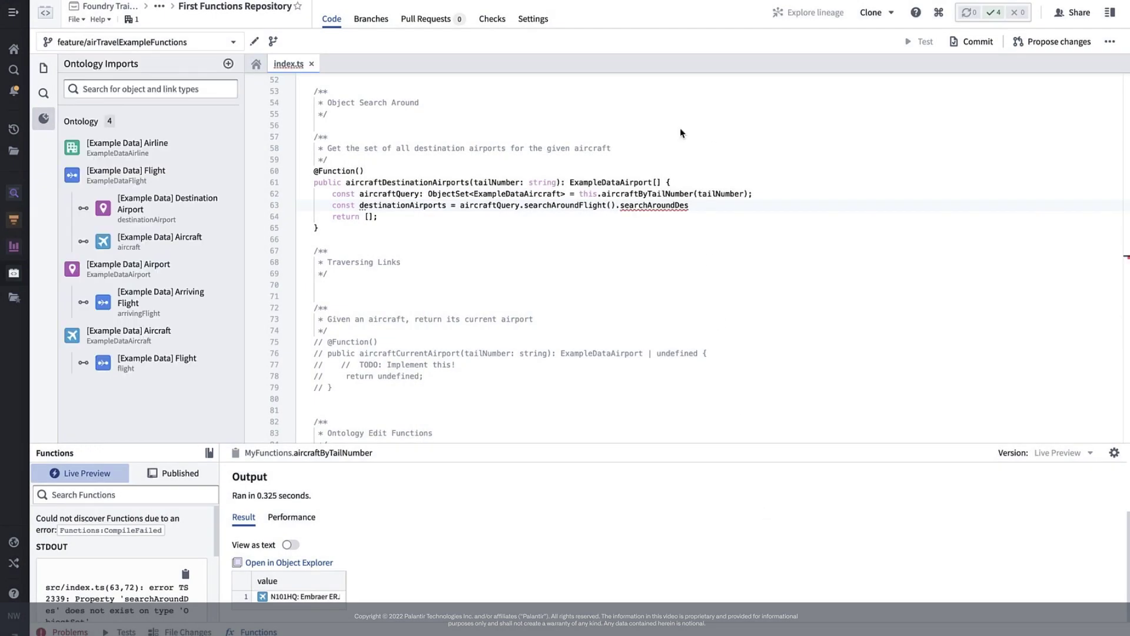
Finish line 63 with searchAroundDestinationAirport().all() and make the function return destinationAirports.
click(702, 205)
text(t)
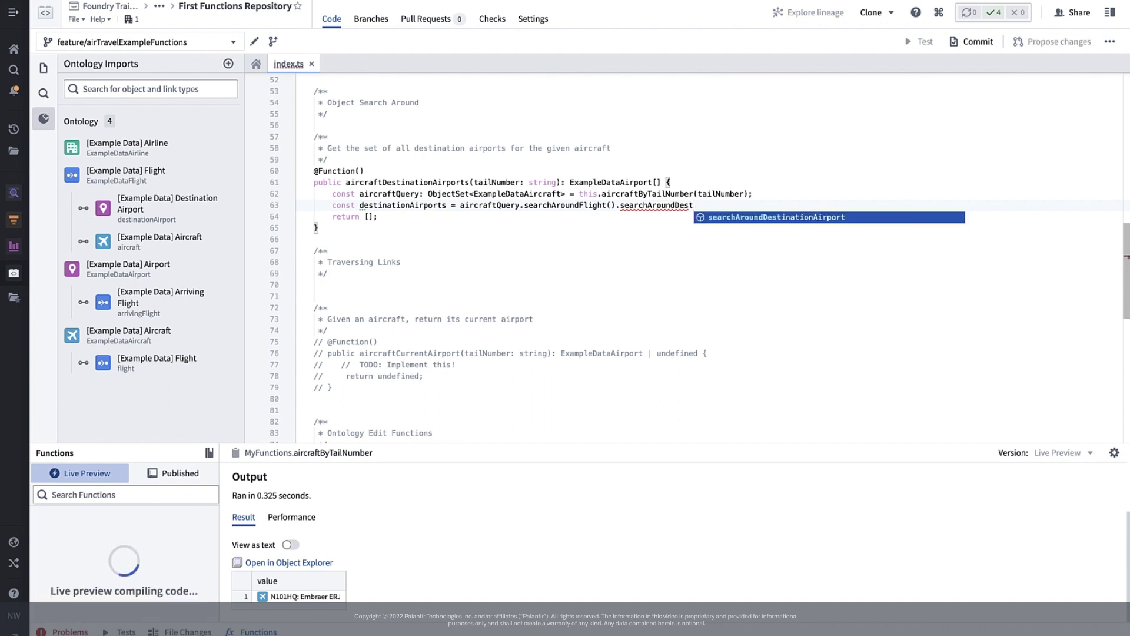
key(Return)
text(.all)
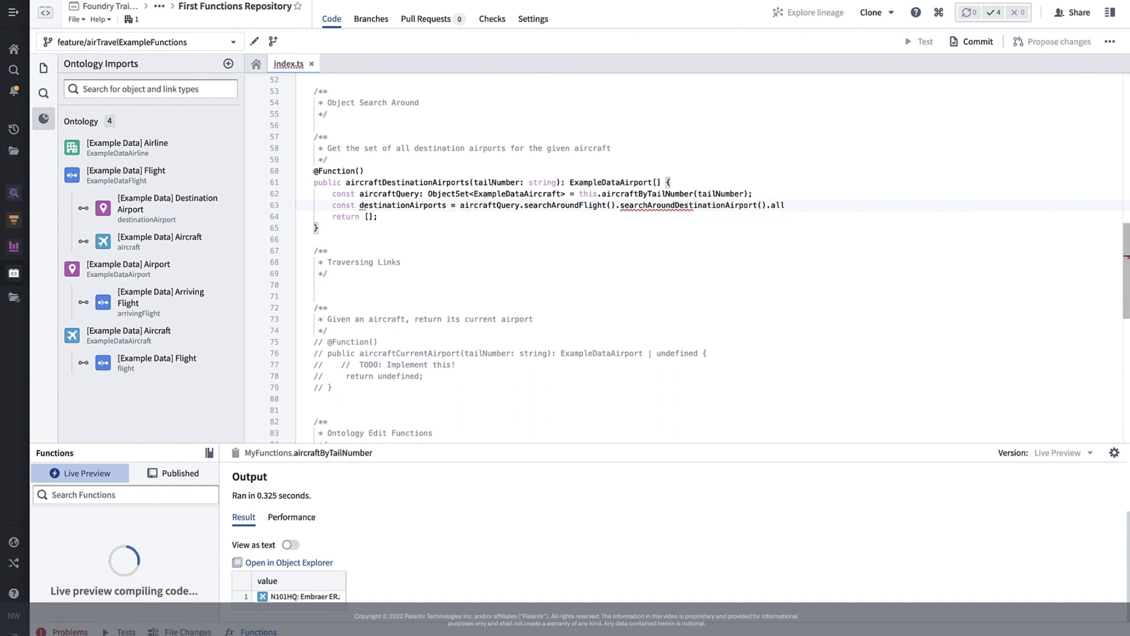
text(())
click(378, 217)
double_click(371, 217)
text(destinationAirports)
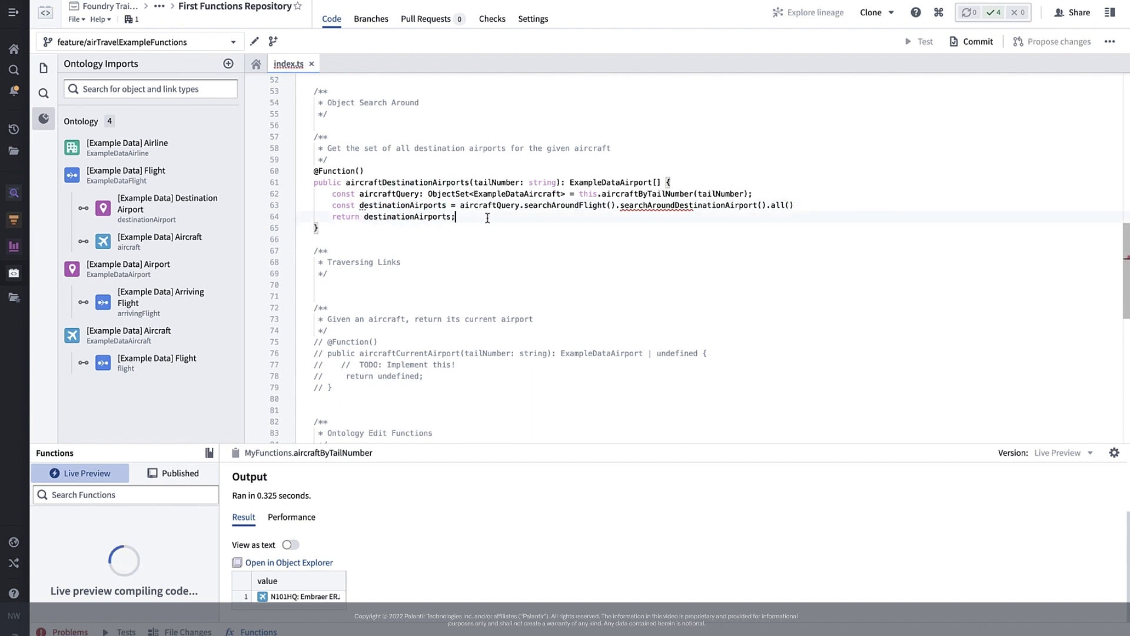
double_click(448, 183)
key(ctrl+c)
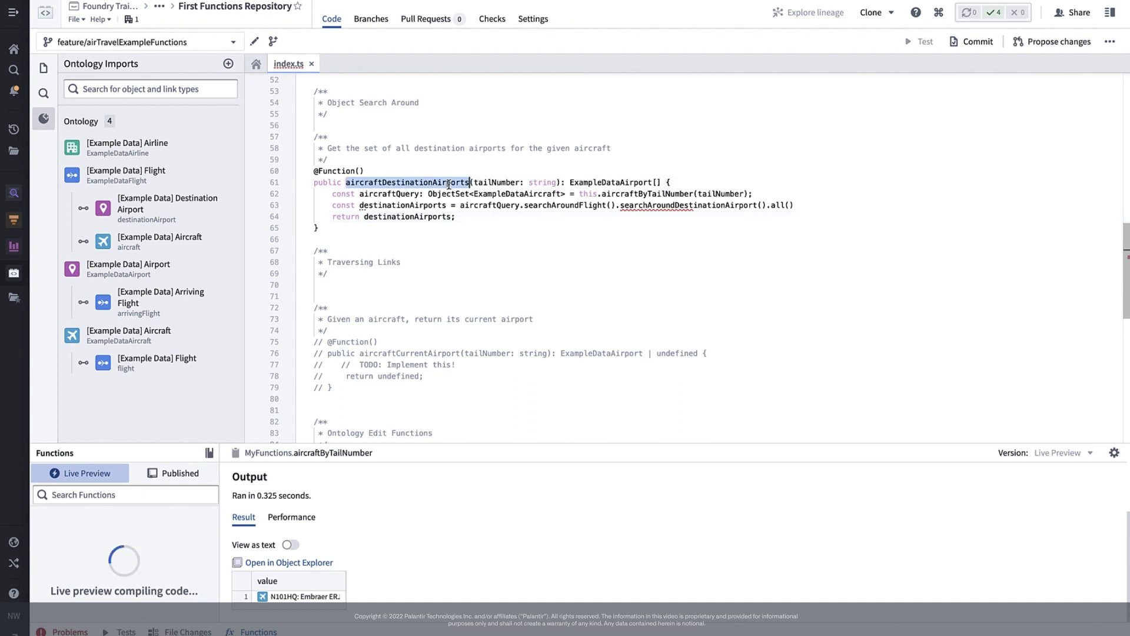
Run aircraftDestinationAirports for tail number N101HQ to list its destination airports.
click(149, 492)
key(ctrl+v)
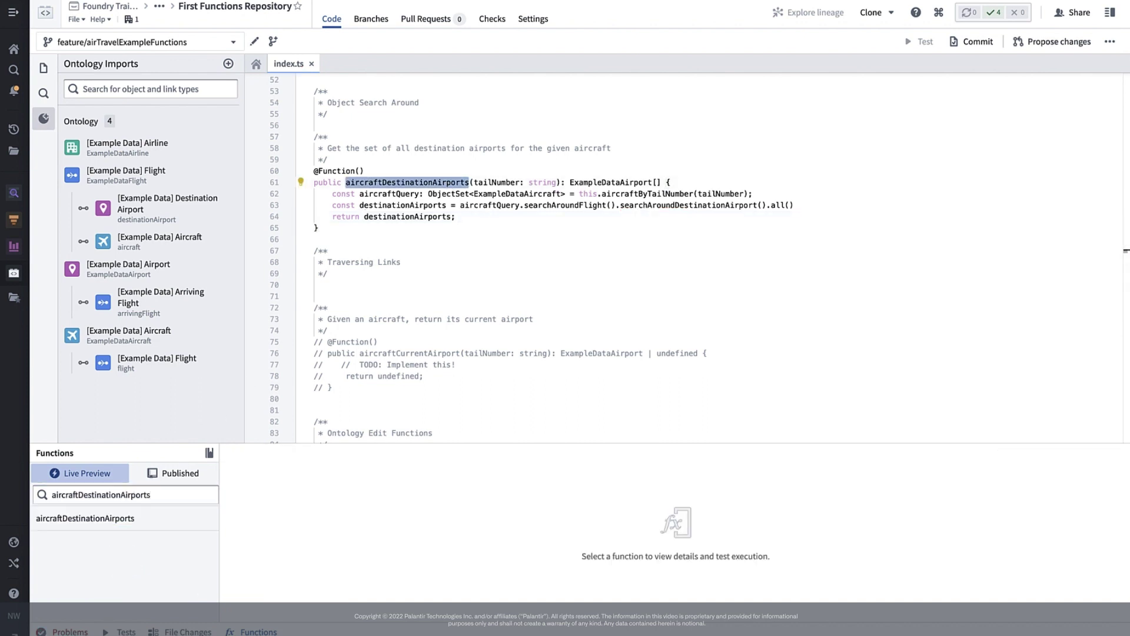
click(133, 521)
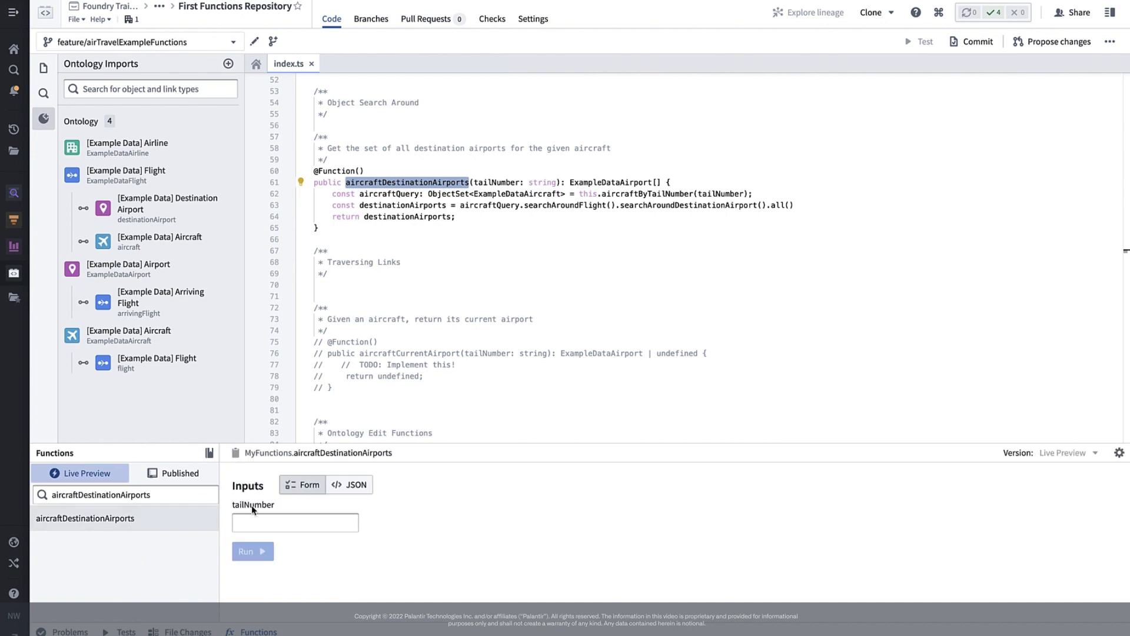
click(325, 521)
text(N101HQ)
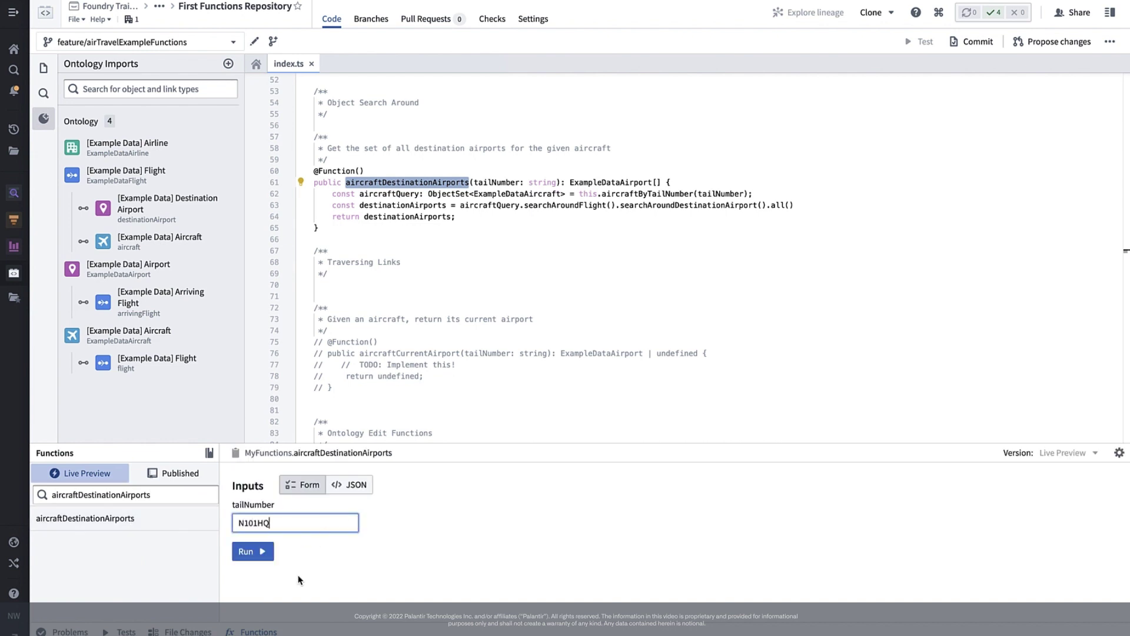
click(261, 551)
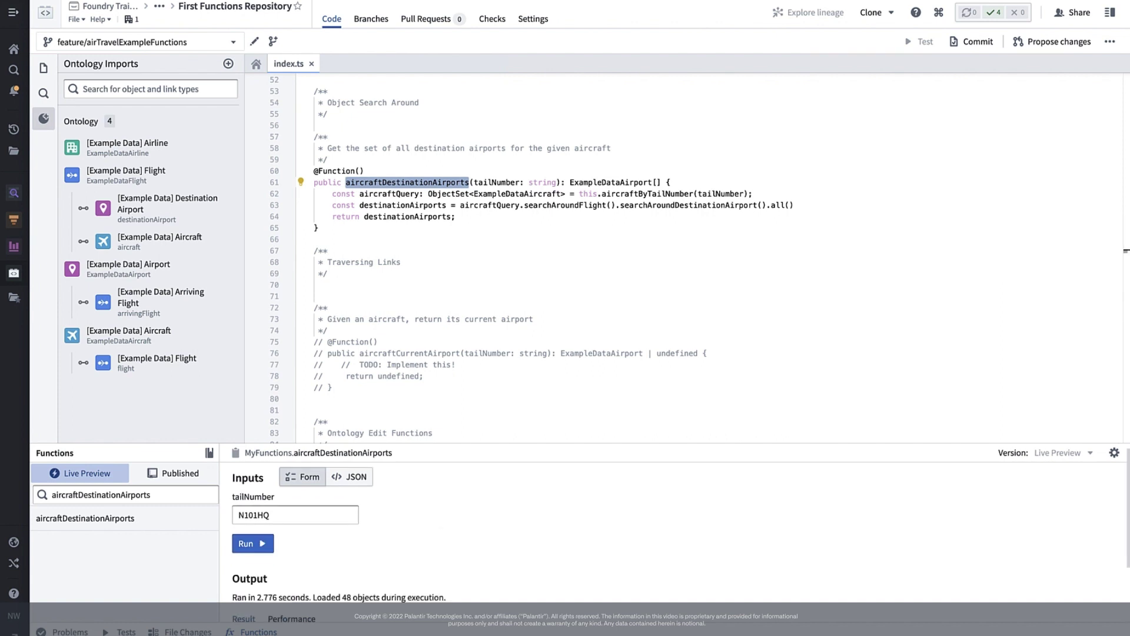
scroll(405, 592, down, 2)
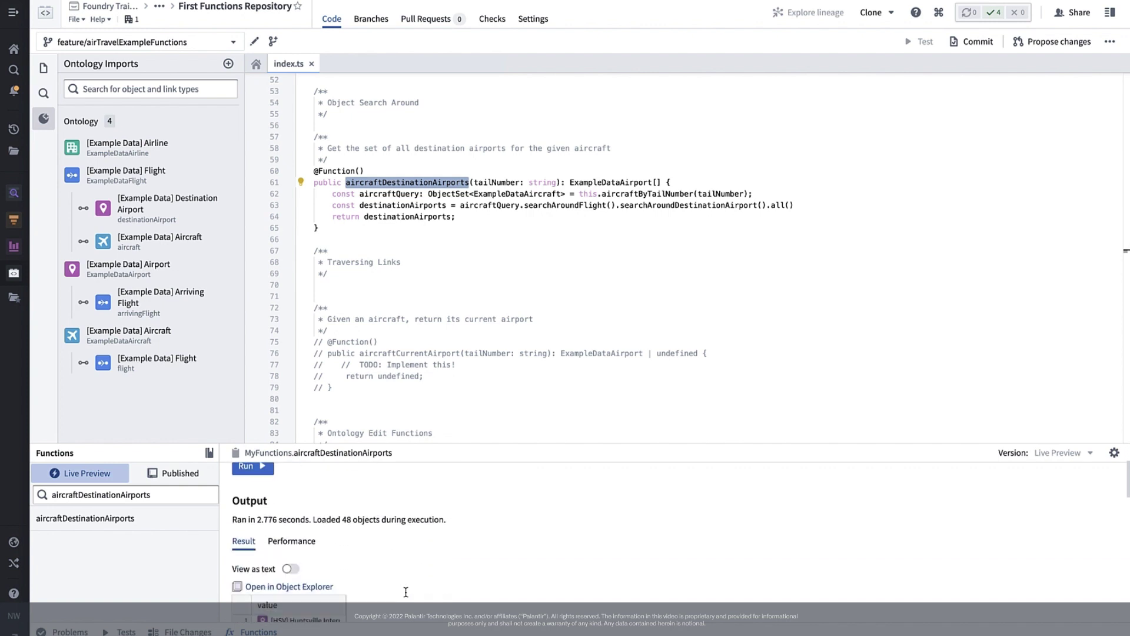
scroll(406, 592, down, 2)
scroll(405, 592, down, 1)
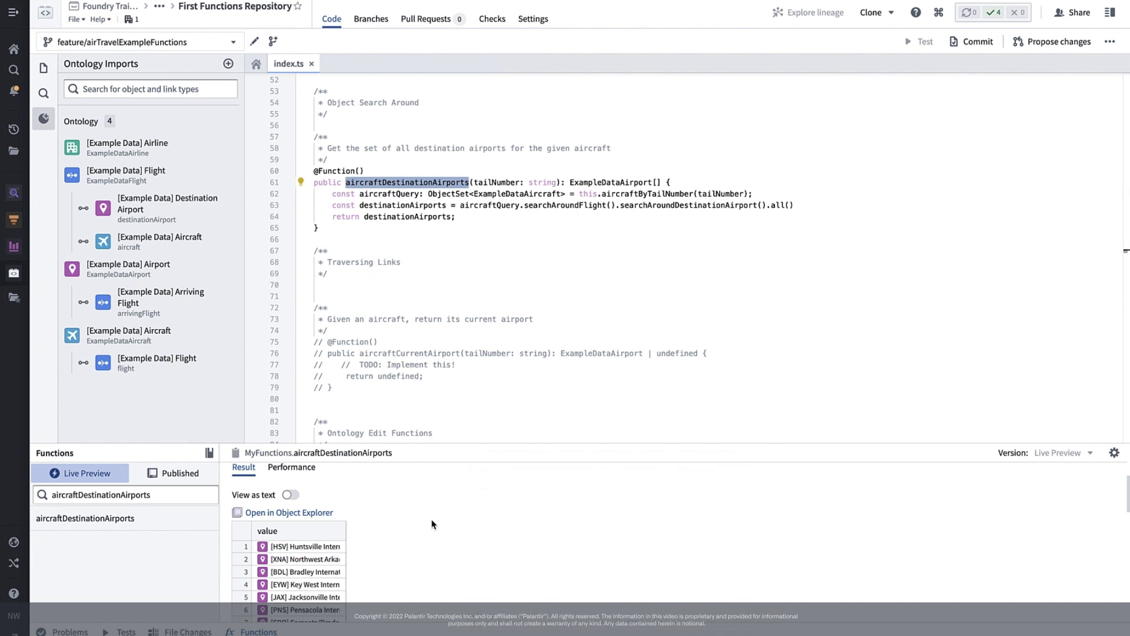
scroll(432, 524, up, 2)
scroll(432, 525, up, 1)
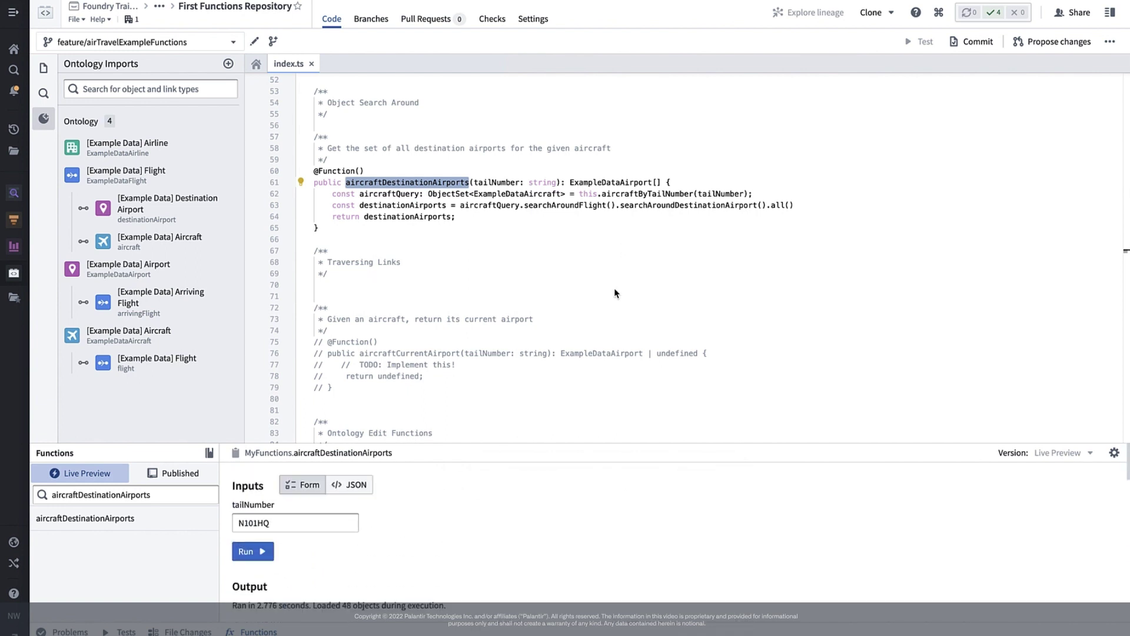
scroll(596, 312, down, 3)
scroll(595, 315, down, 2)
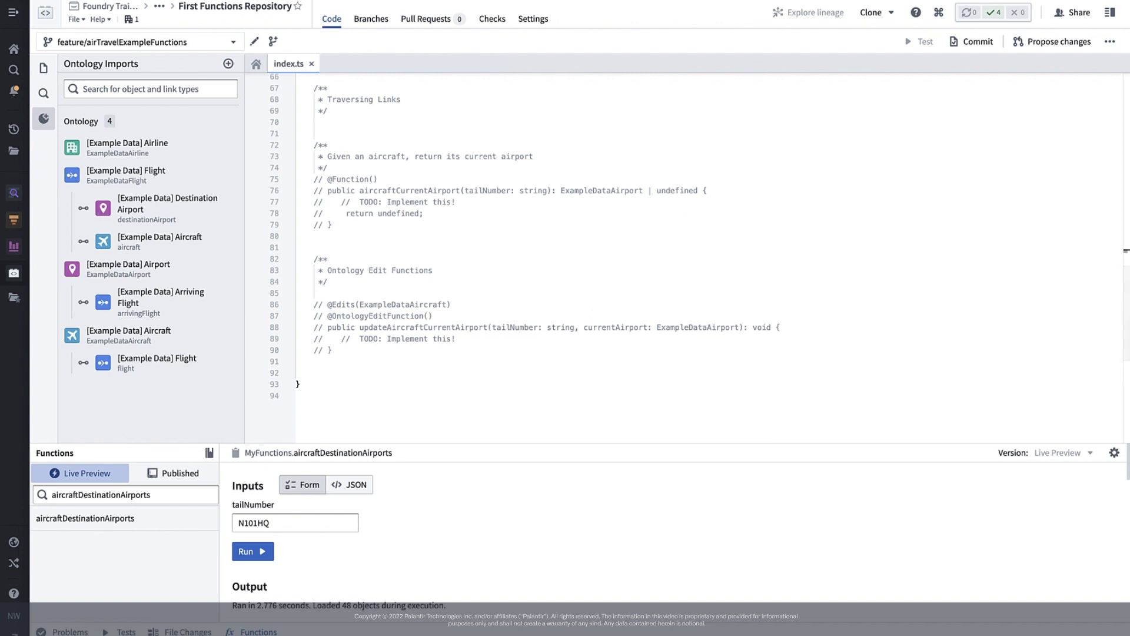
Uncomment aircraftCurrentAirport and replace its TODO with the pasted aircraft query line.
click(348, 238)
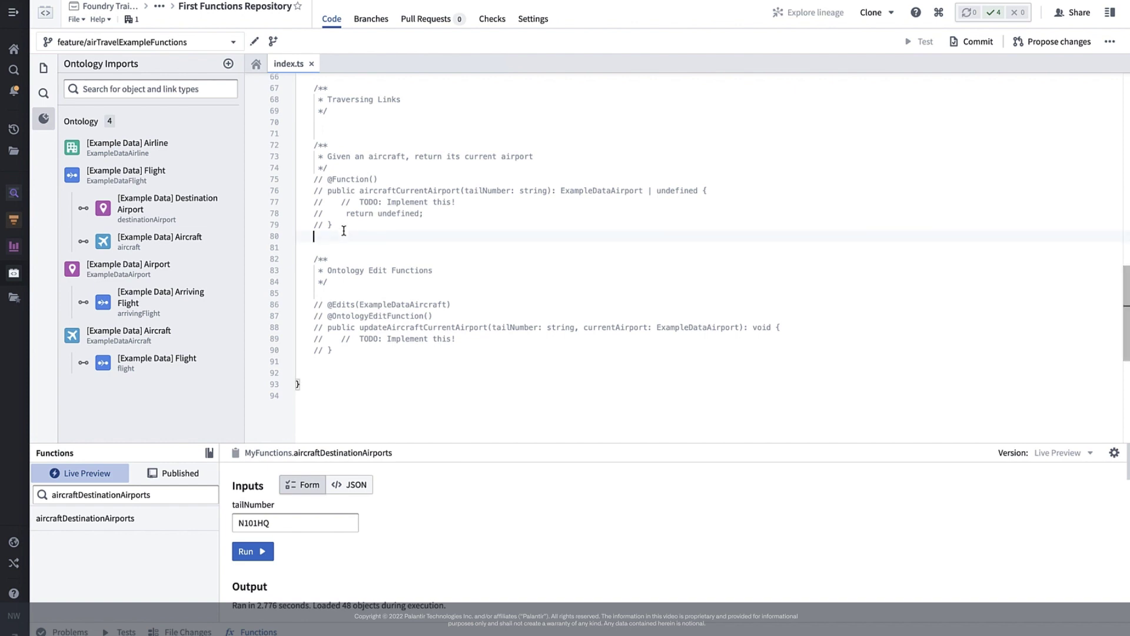
mouse_move(350, 229)
mouse_down()
mouse_move(298, 212)
mouse_move(313, 181)
mouse_up()
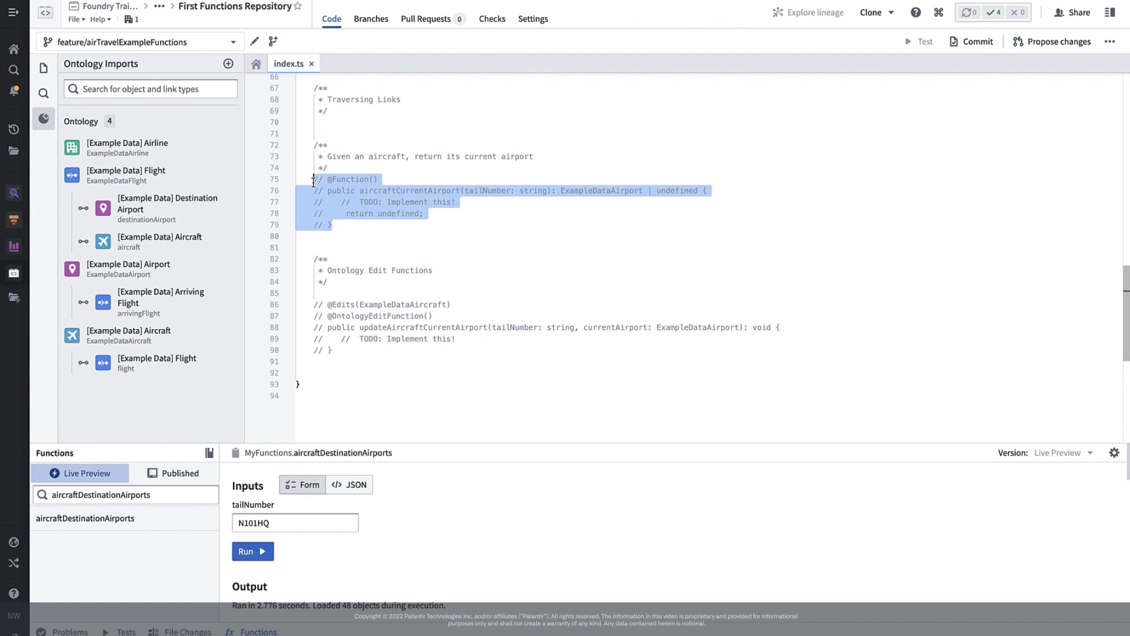
key(ctrl+slash)
click(486, 218)
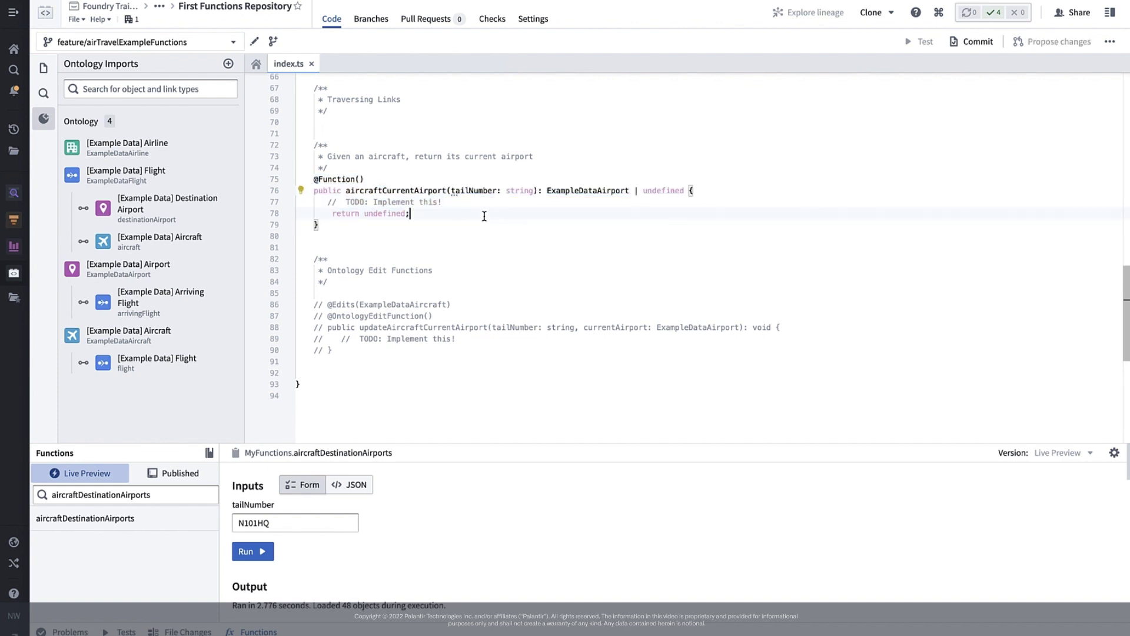
drag(442, 202, 372, 203)
key(shift+Home)
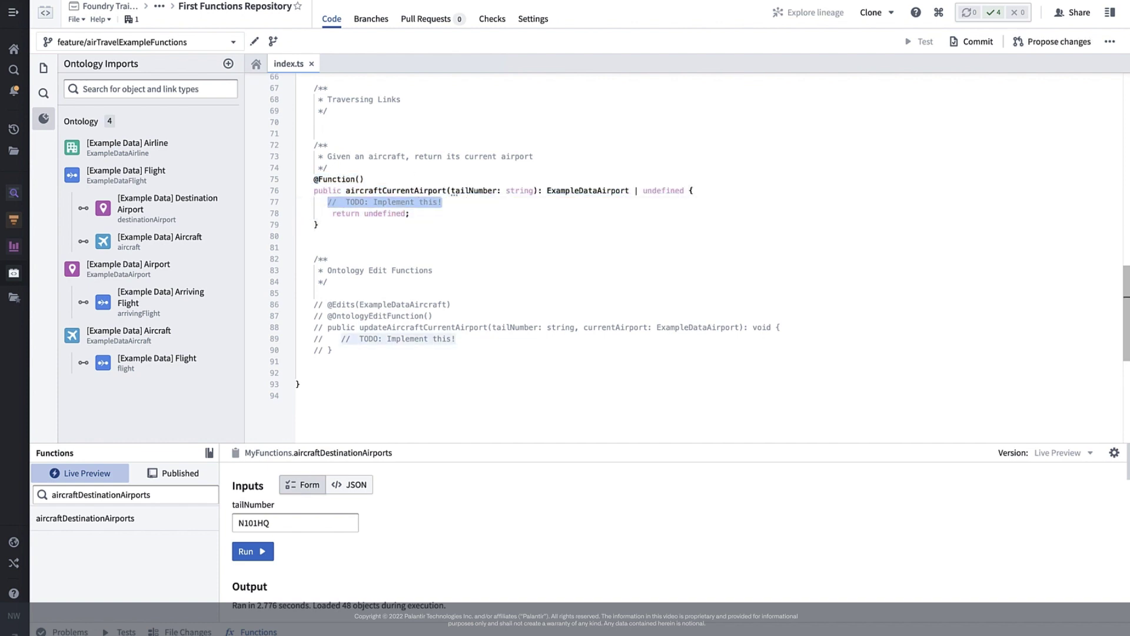
text(const aircraftQuery: ObjectSet<ExampleDataAircraft> = this.aircraftByTailNumber(tailNumber);)
key(Return)
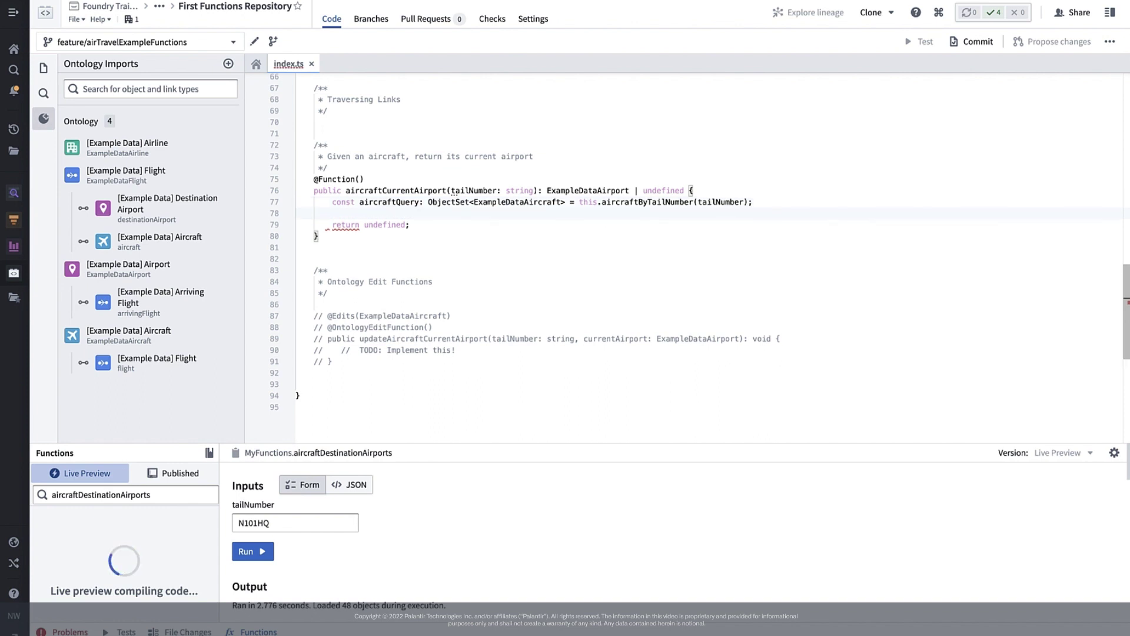
key(Return)
key(Return)
Write const currentAirport: ExampleDataAirport | undefined = aircraft.exampleDataCurrentAirport on line 82.
key(Up)
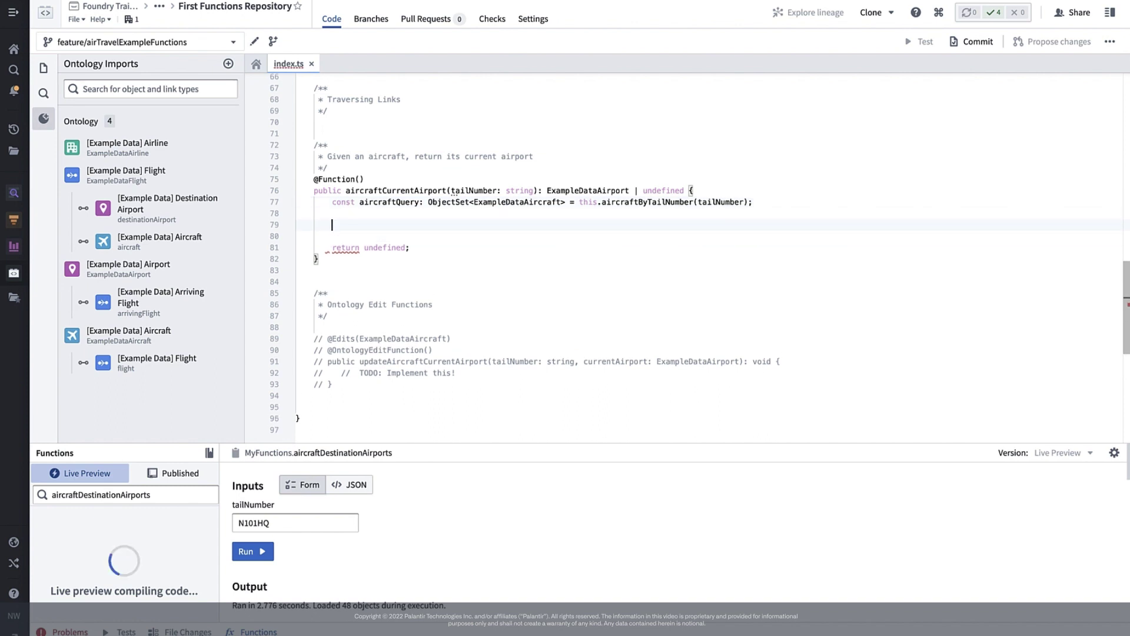
text(const)
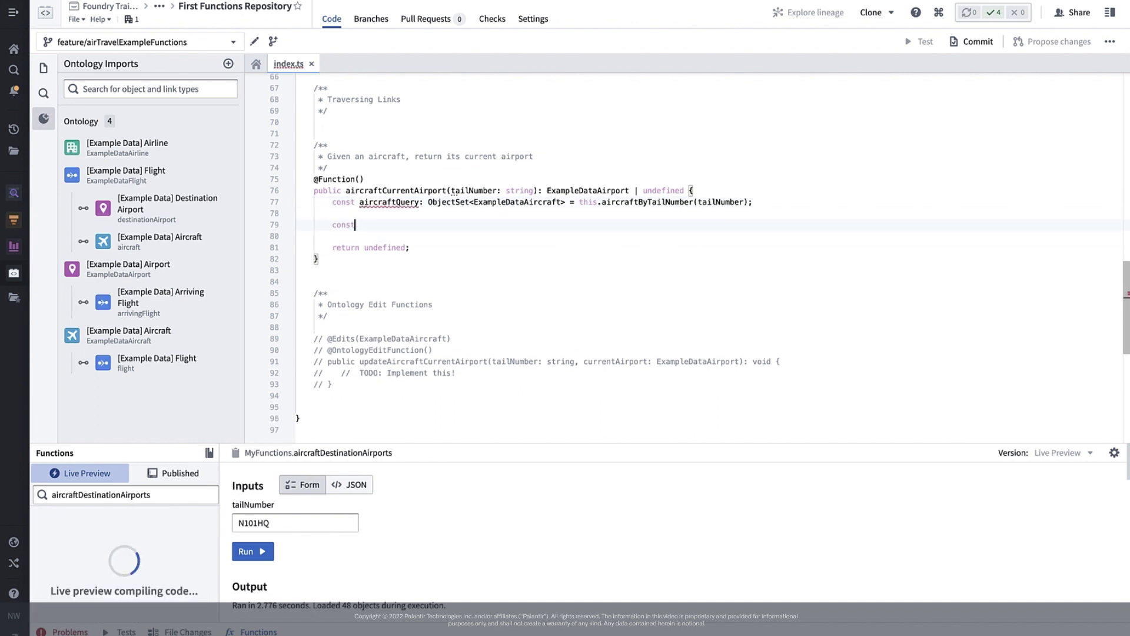
text( air)
text(craft = )
text((aircraft)
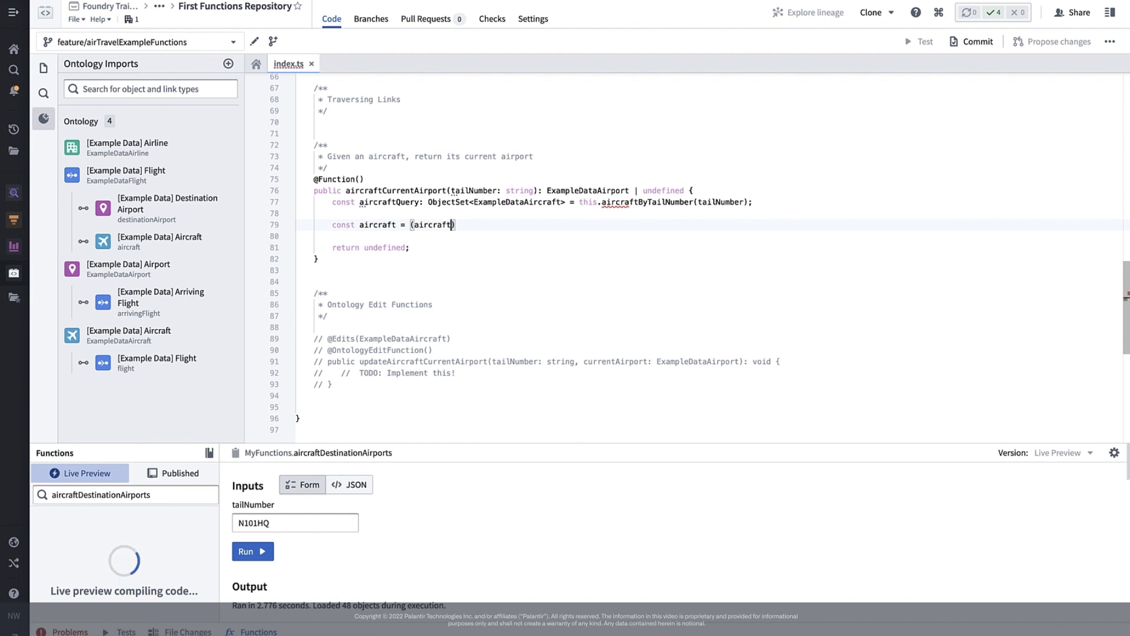
text(Query)
text(.all())
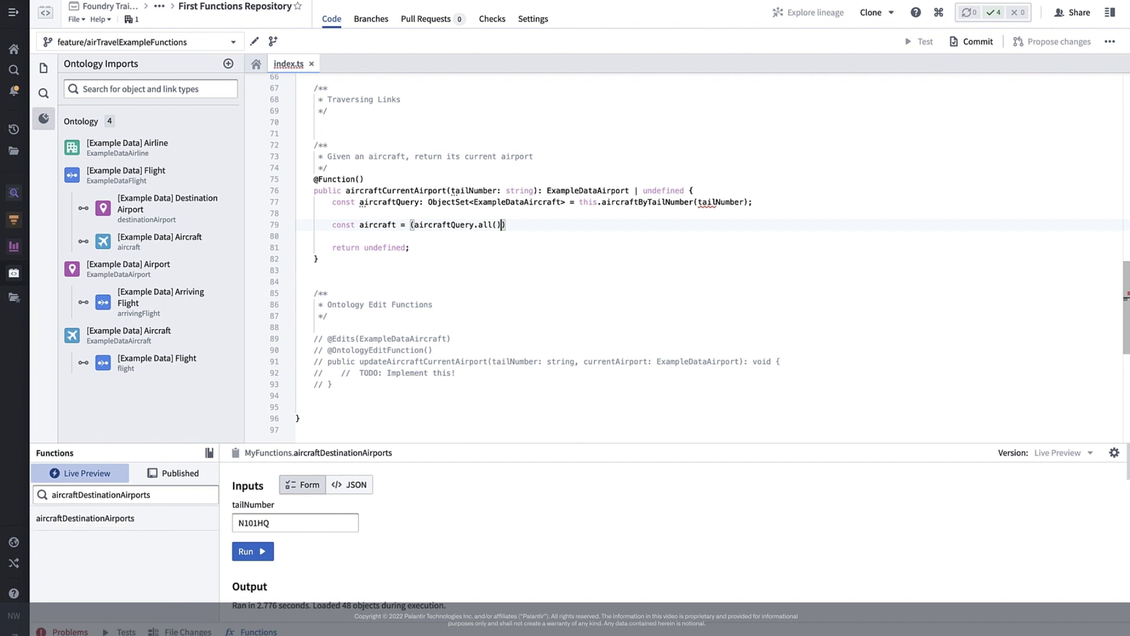
click(534, 227)
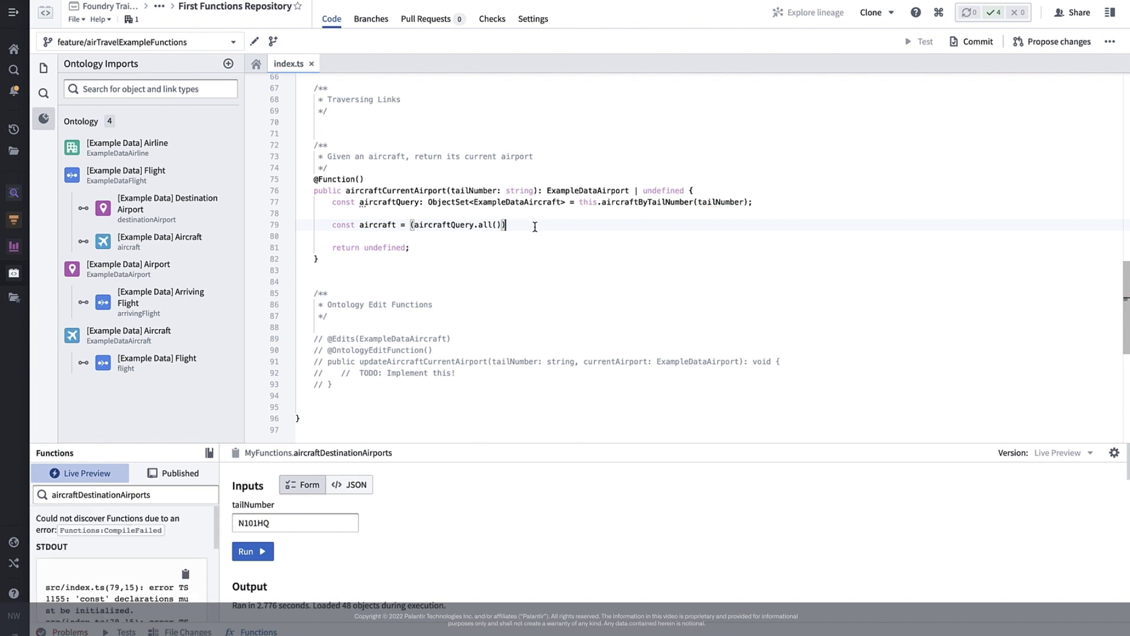
text([0)
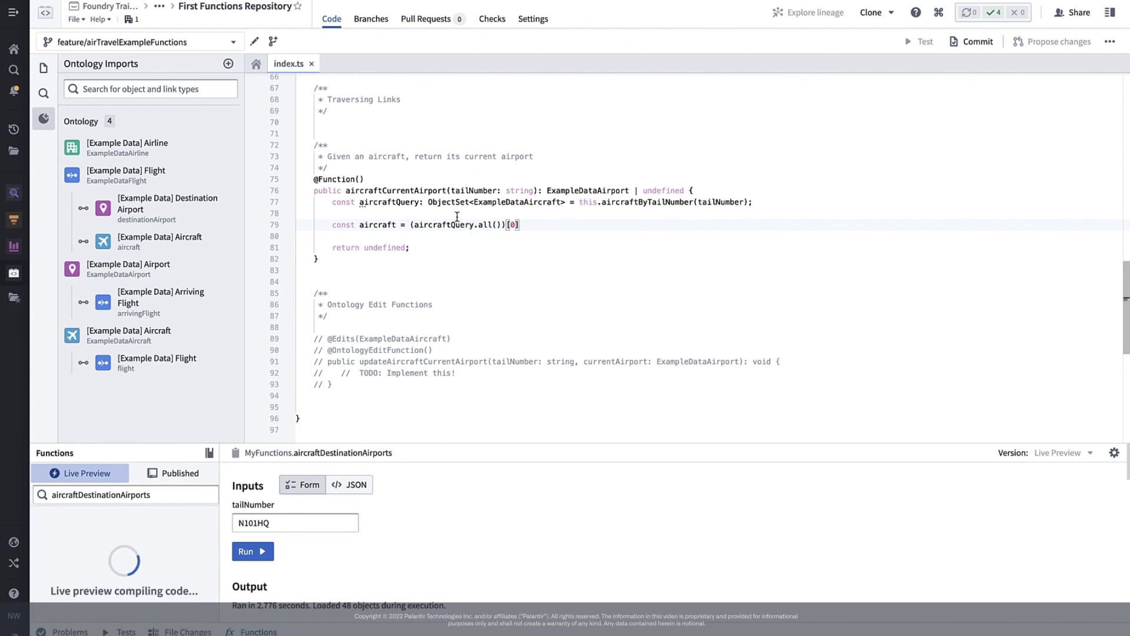
key(Home)
key(Return)
key(Up)
text(// T)
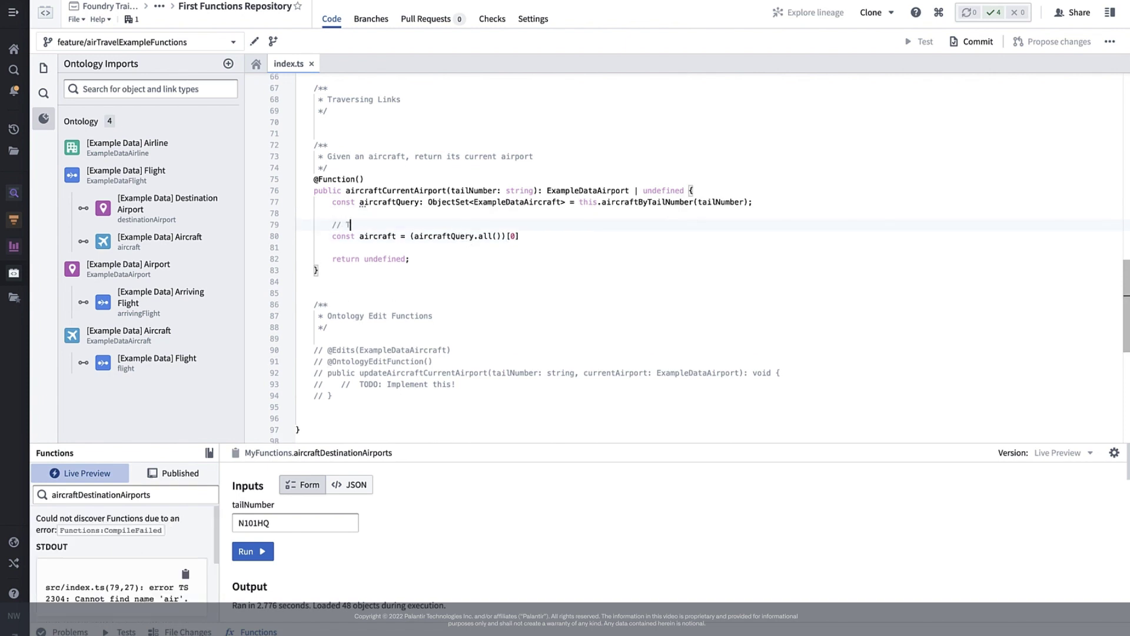
text(ake the first)
text( aircra)
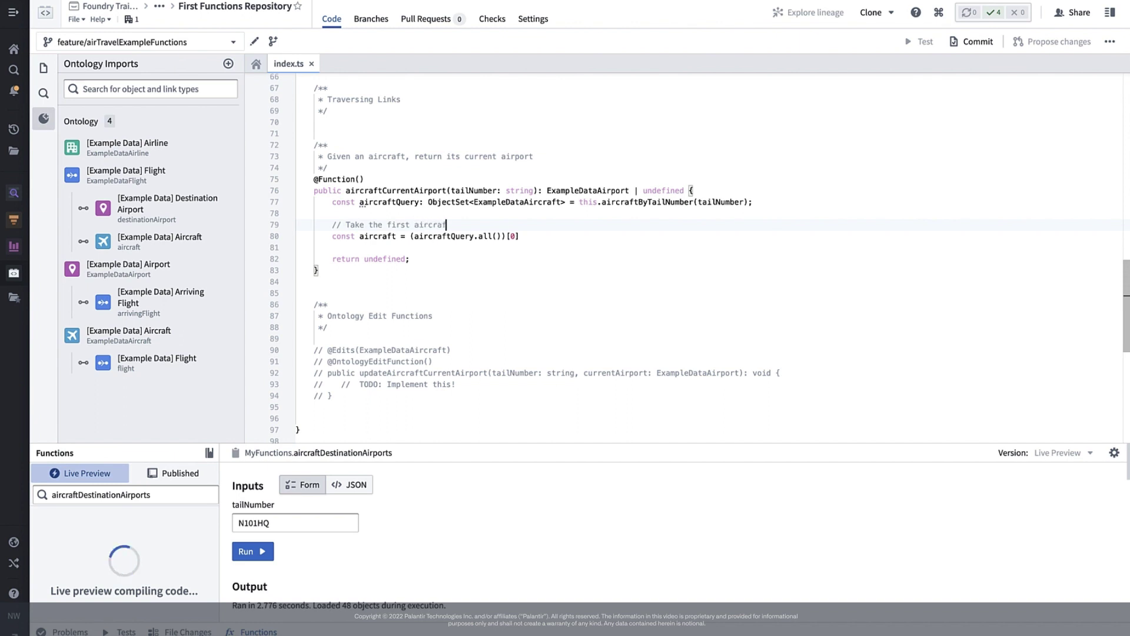
text( from the )
text(. The set ish)
text(ould be of size 1)
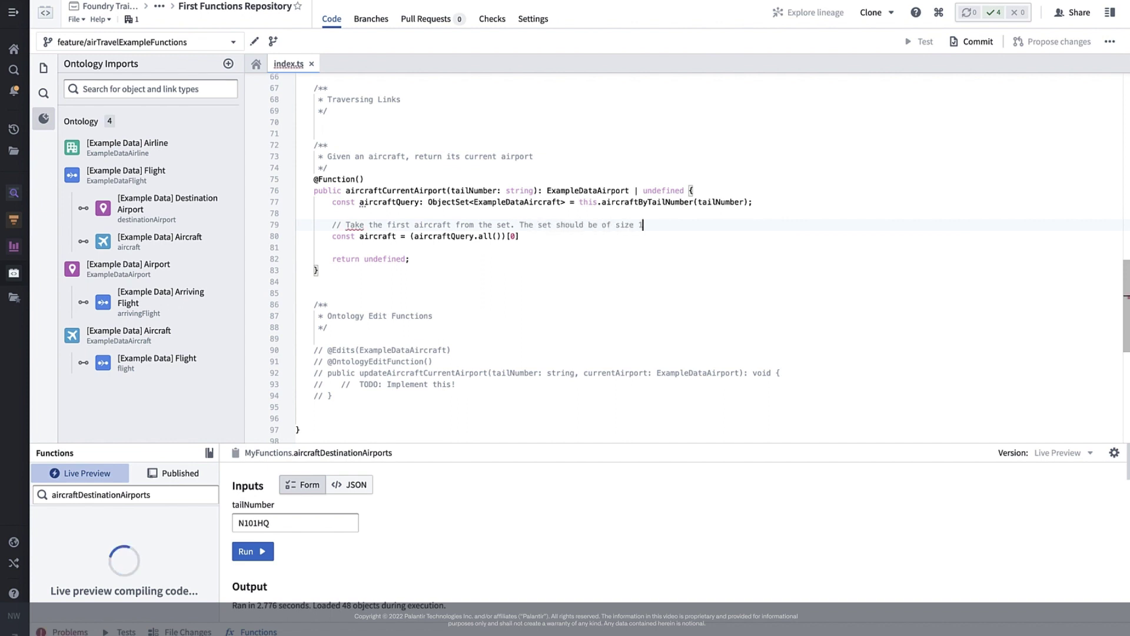
text( since t)
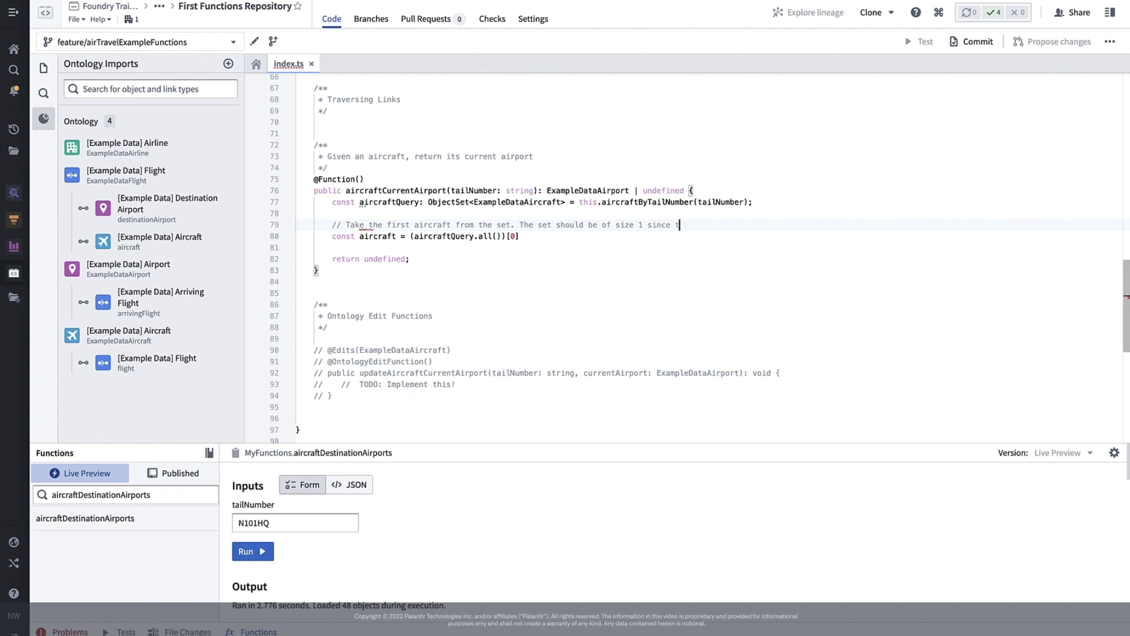
key(BackSpace)
text(we fi)
text(ltered on a PK)
click(542, 236)
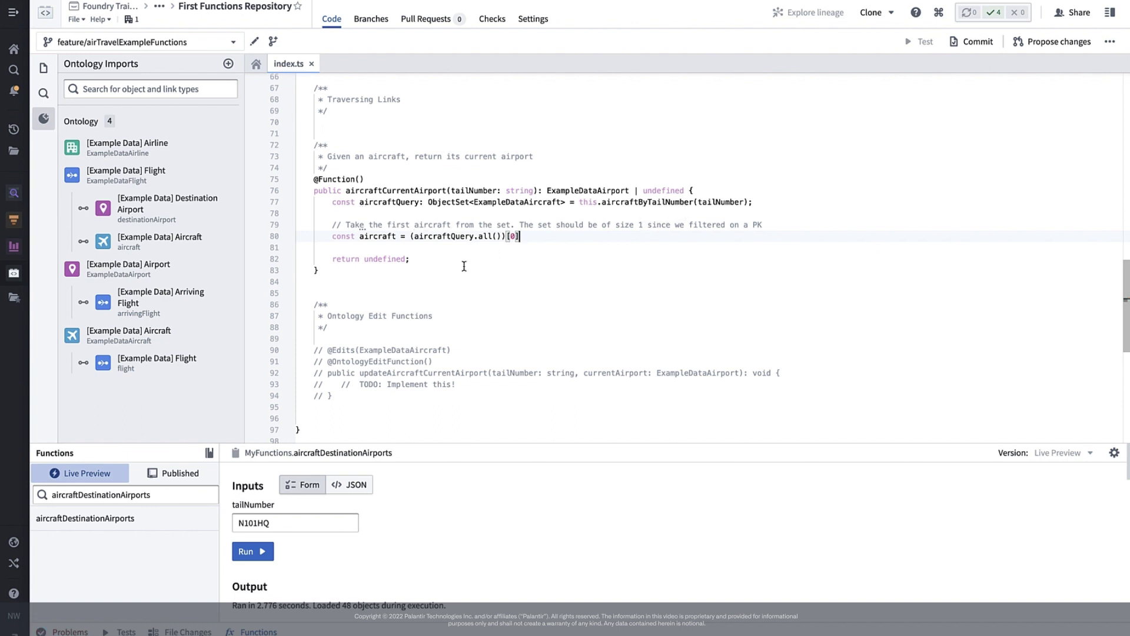
click(446, 248)
key(Return)
text(co)
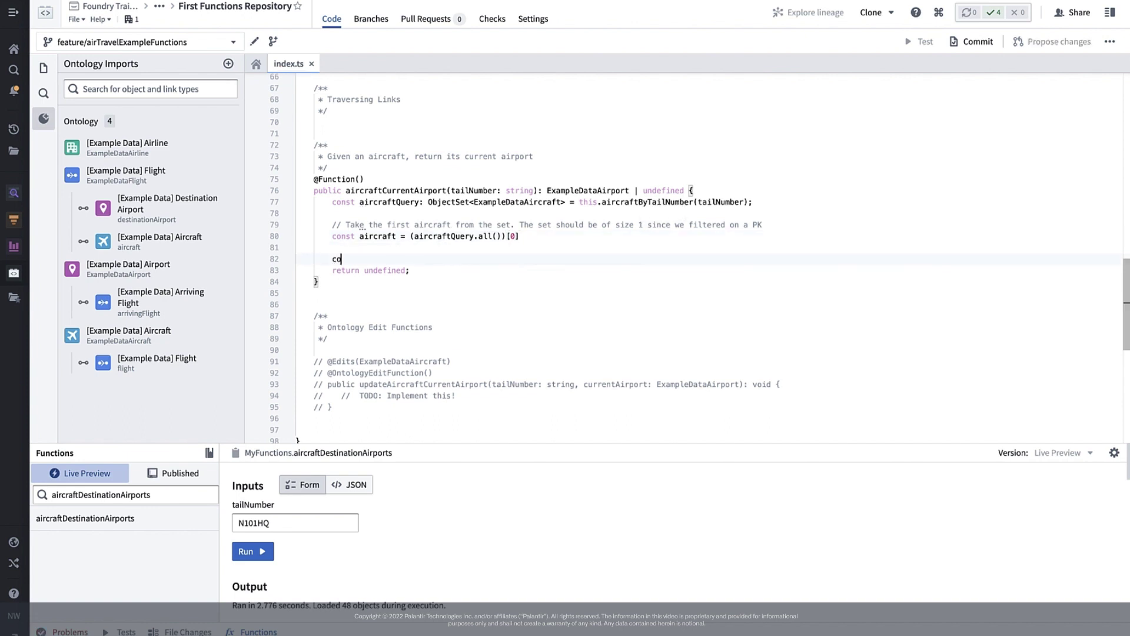
text(nst currentAirport: E)
text(xampleD)
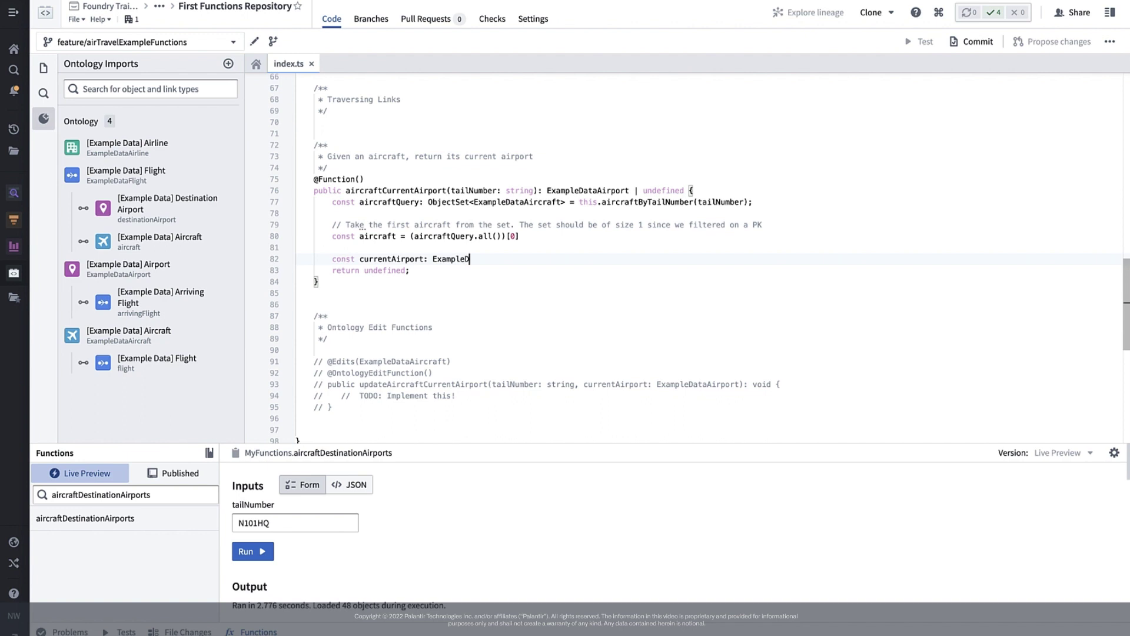
text(ataAirport | und)
text(efin)
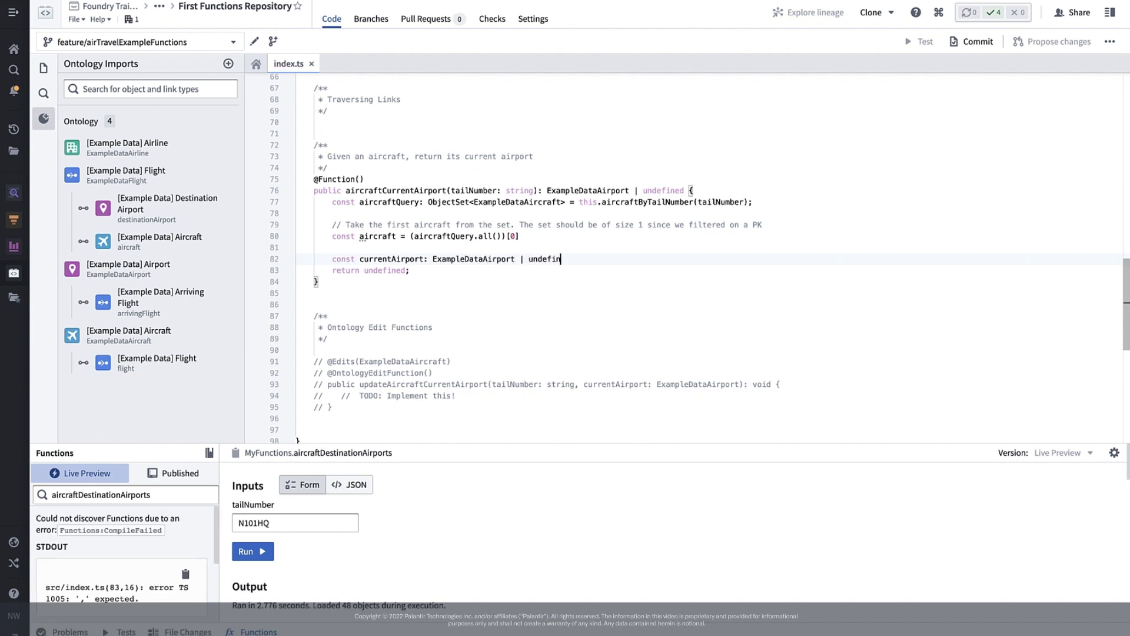
text(ed = ai)
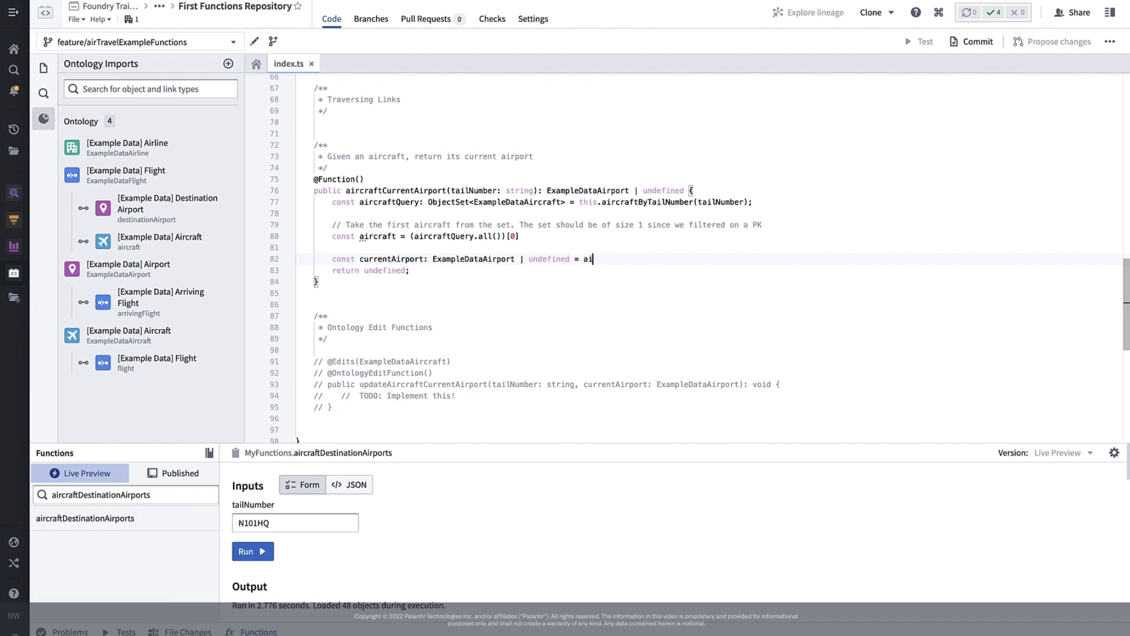
text(rcraft.)
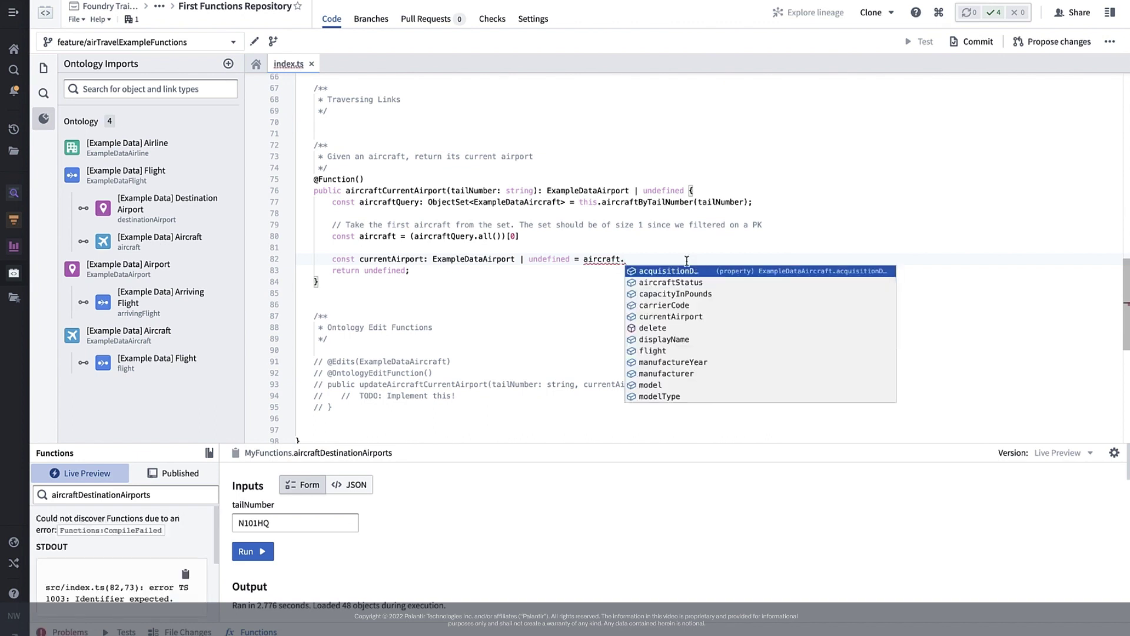
text(exam)
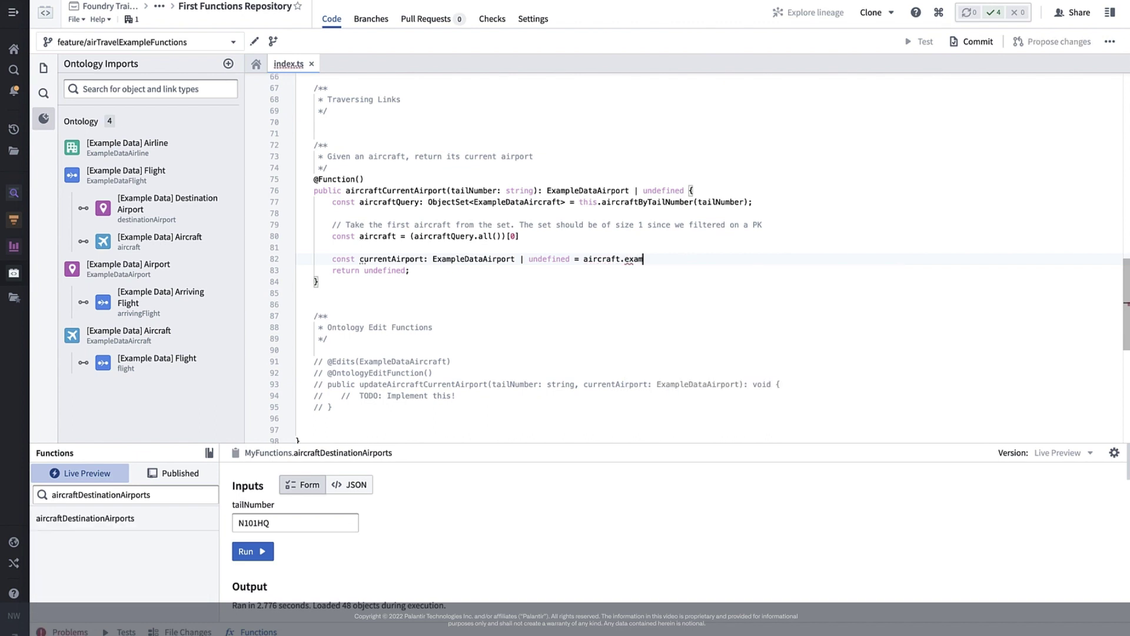
text(pleDat)
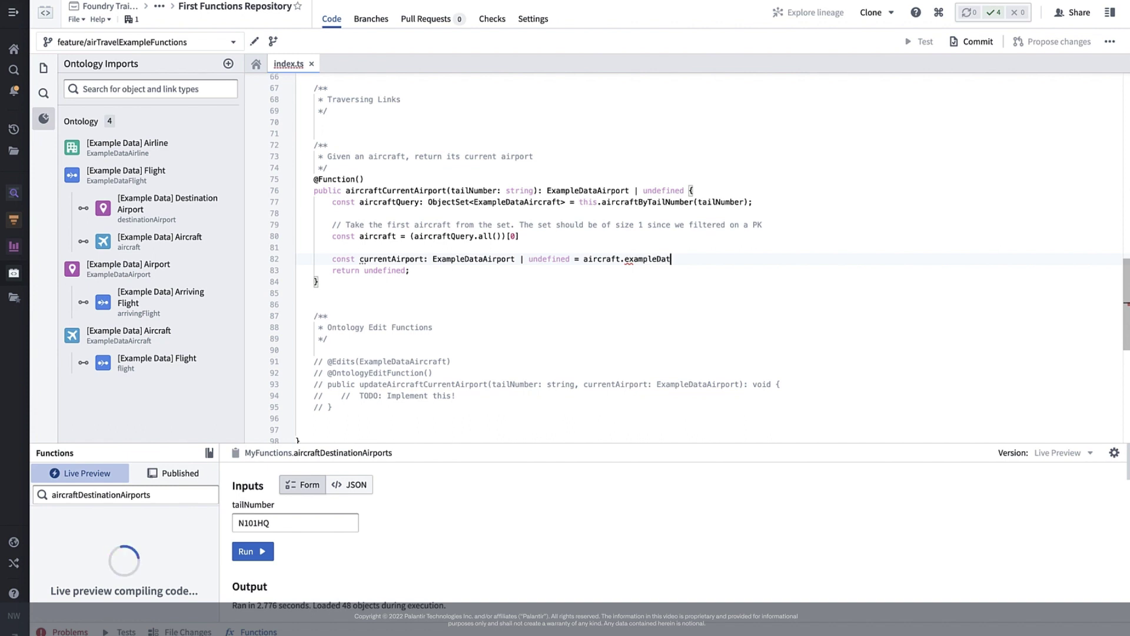
text(aCurrentAi)
text(rport)
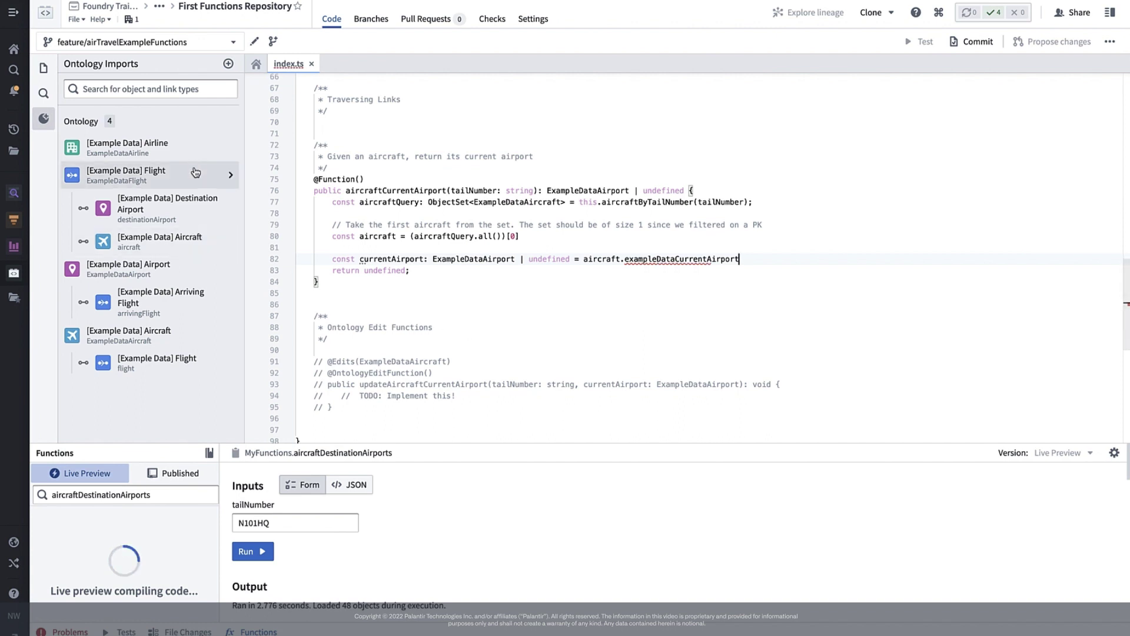
Import ExampleDataAircraft's Current Airport link type in Ontology Imports and save.
click(229, 66)
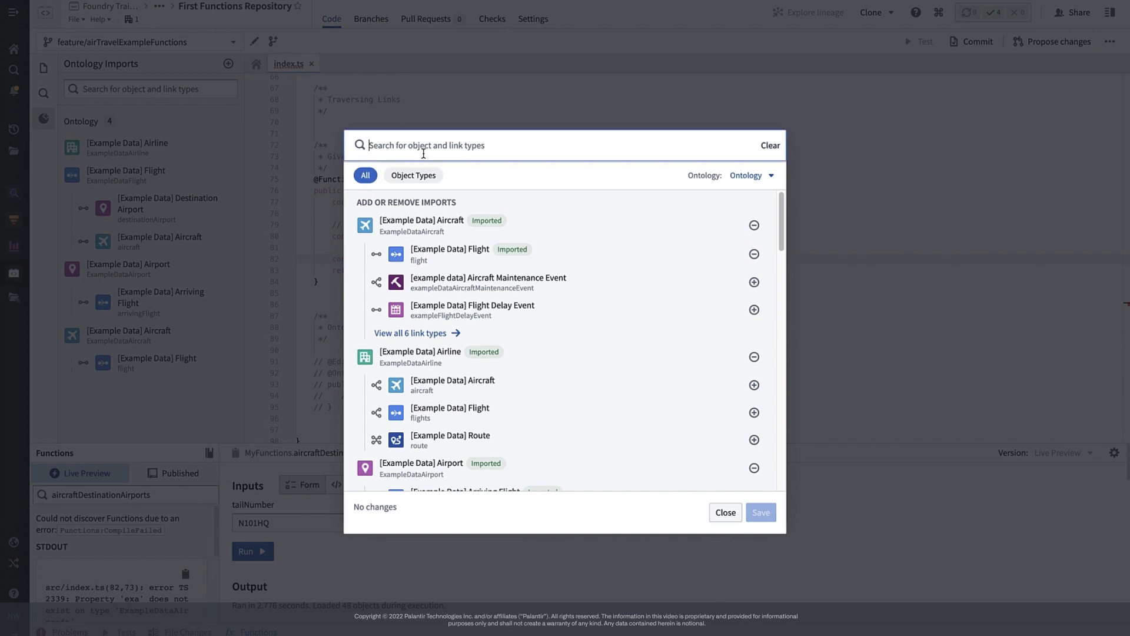
text(ExampleDataAircraft)
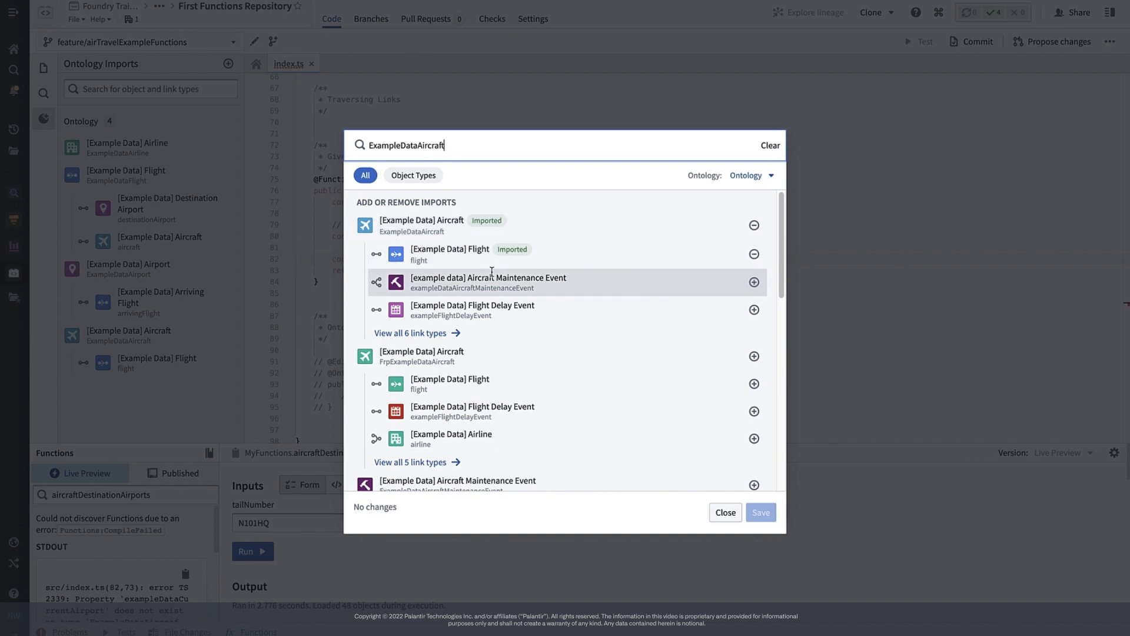
click(458, 334)
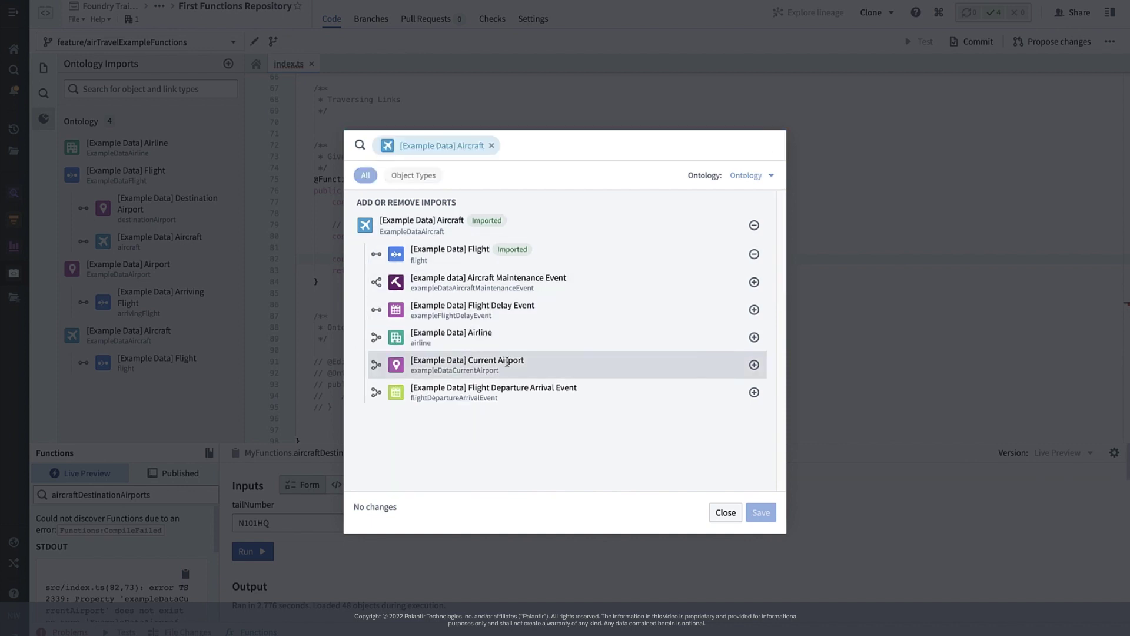
click(753, 365)
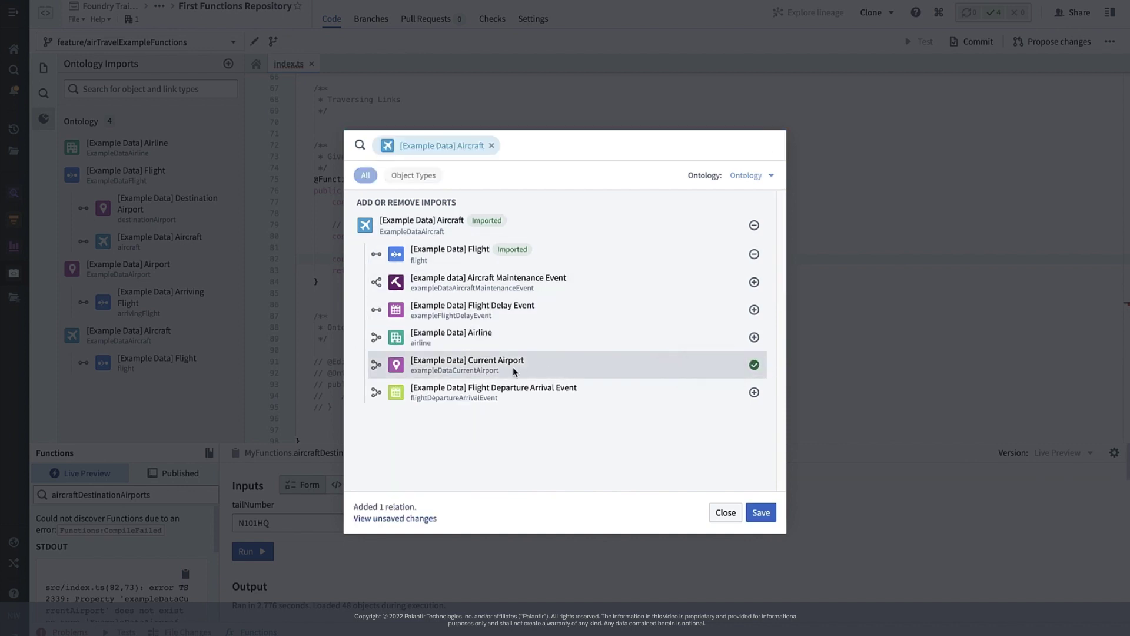
double_click(490, 371)
key(ctrl+c)
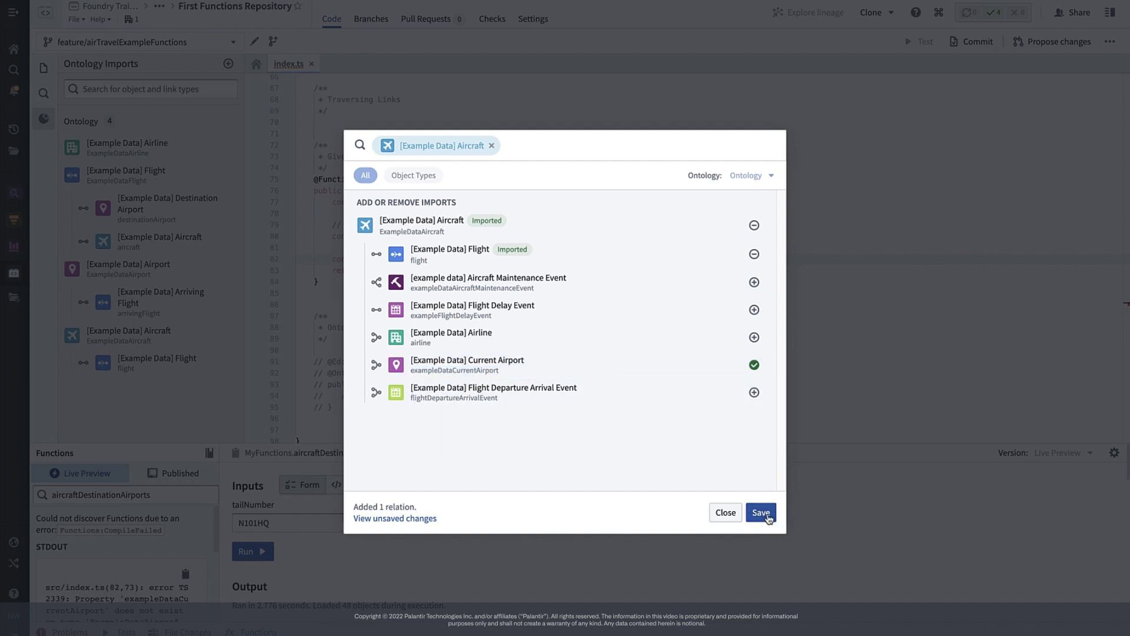
click(761, 513)
Call .get() on the exampleDataCurrentAirport link and return currentAirport instead of undefined.
double_click(693, 259)
key(ctrl+v)
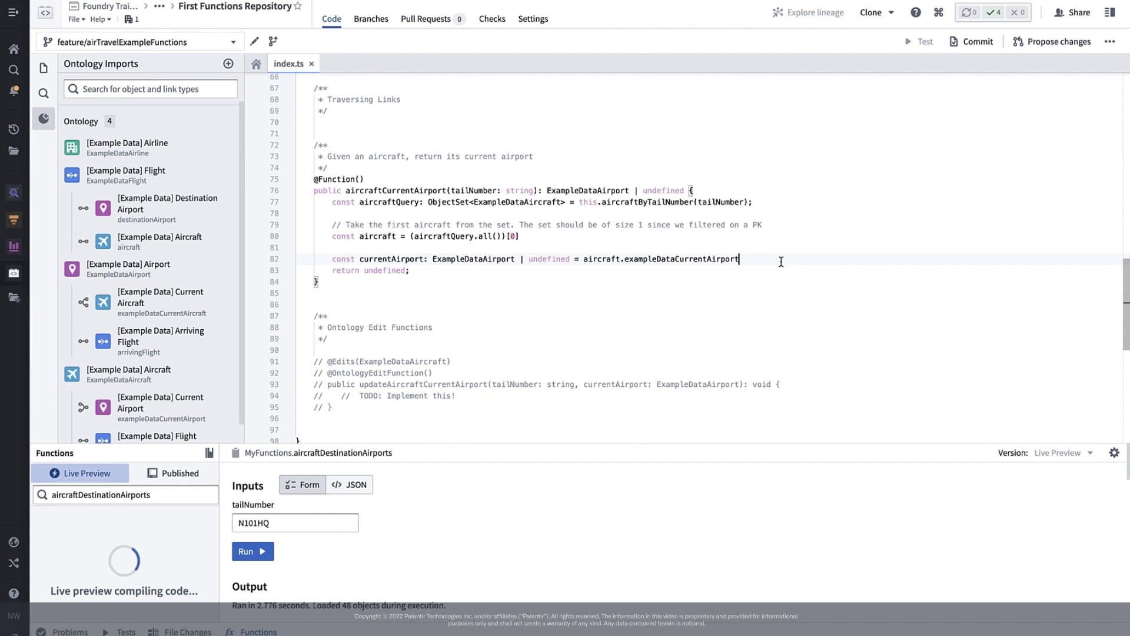
text(.)
text(get)
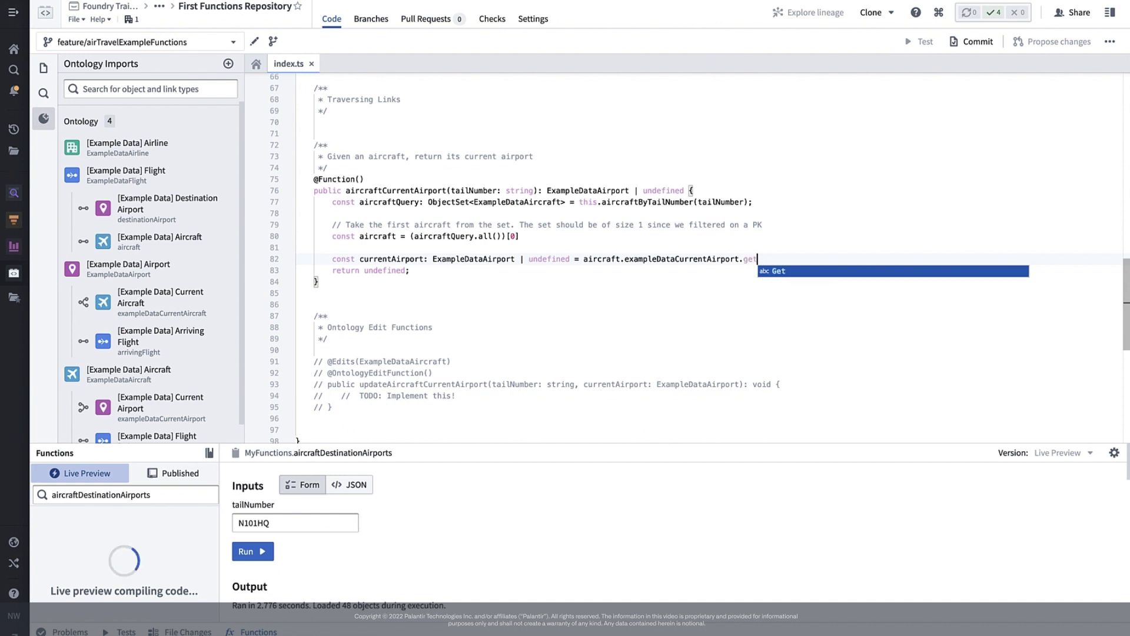
text(();)
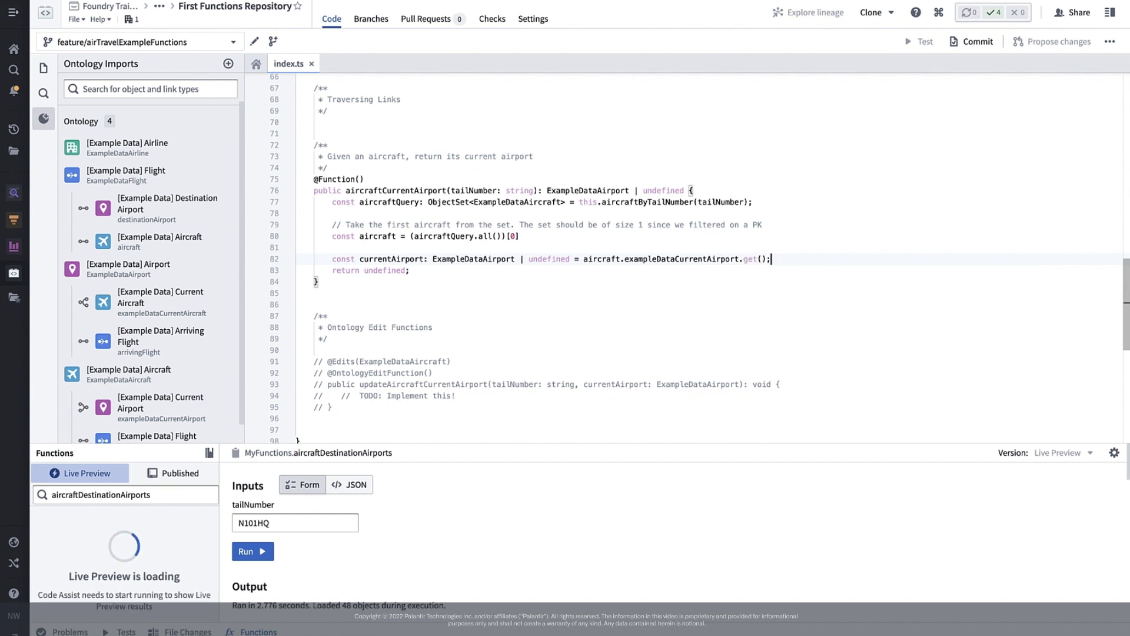
key(Return)
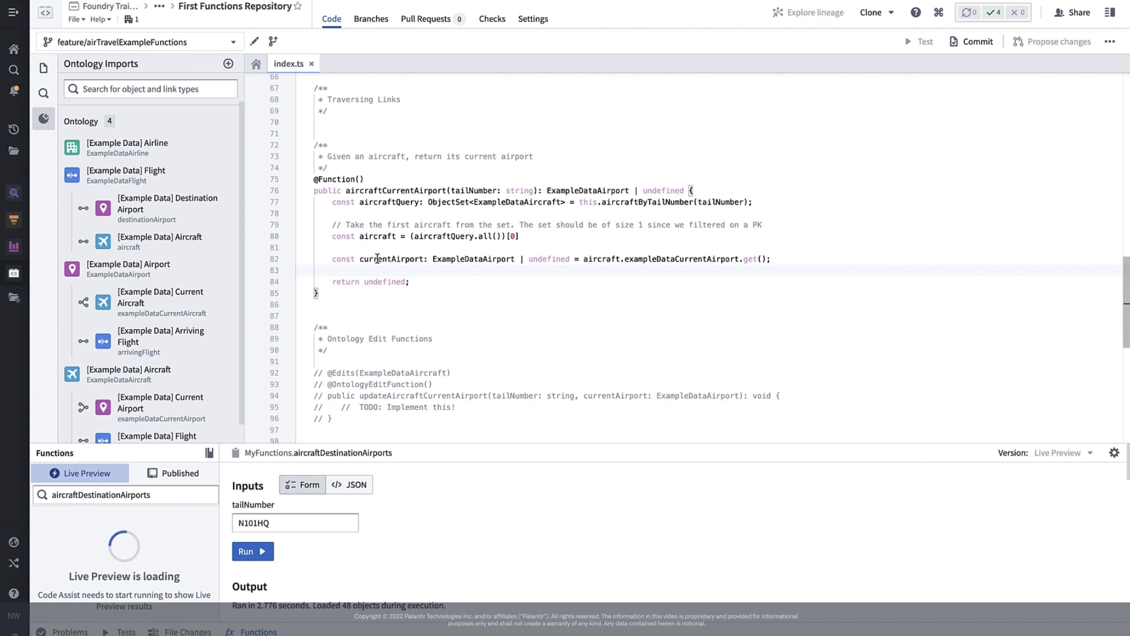
double_click(377, 258)
key(ctrl+c)
double_click(379, 281)
key(ctrl+v)
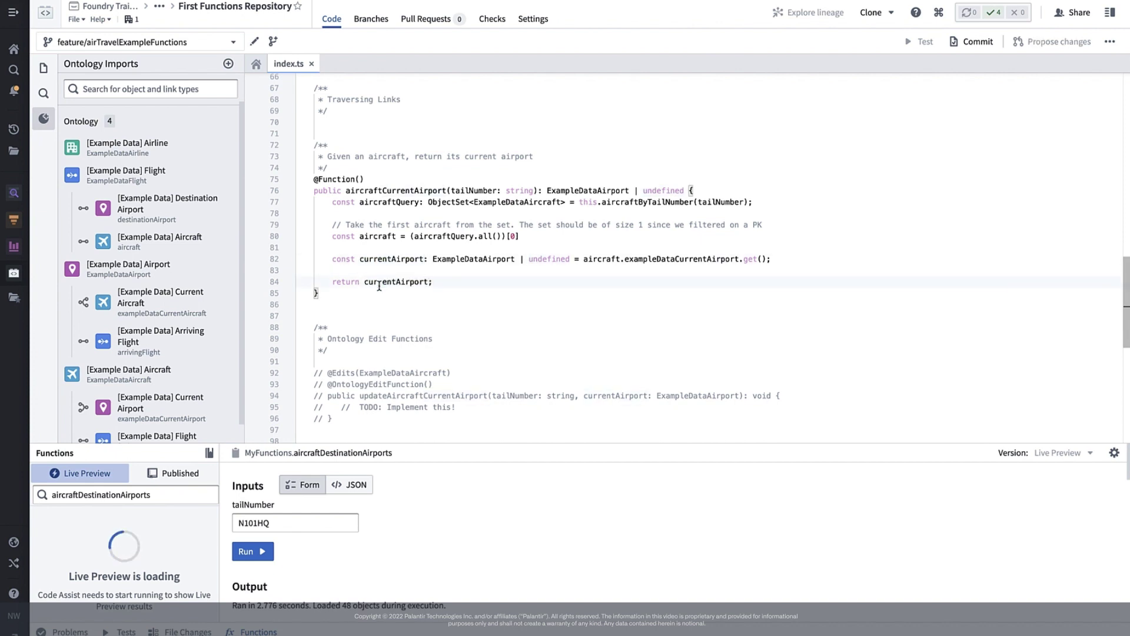
double_click(405, 191)
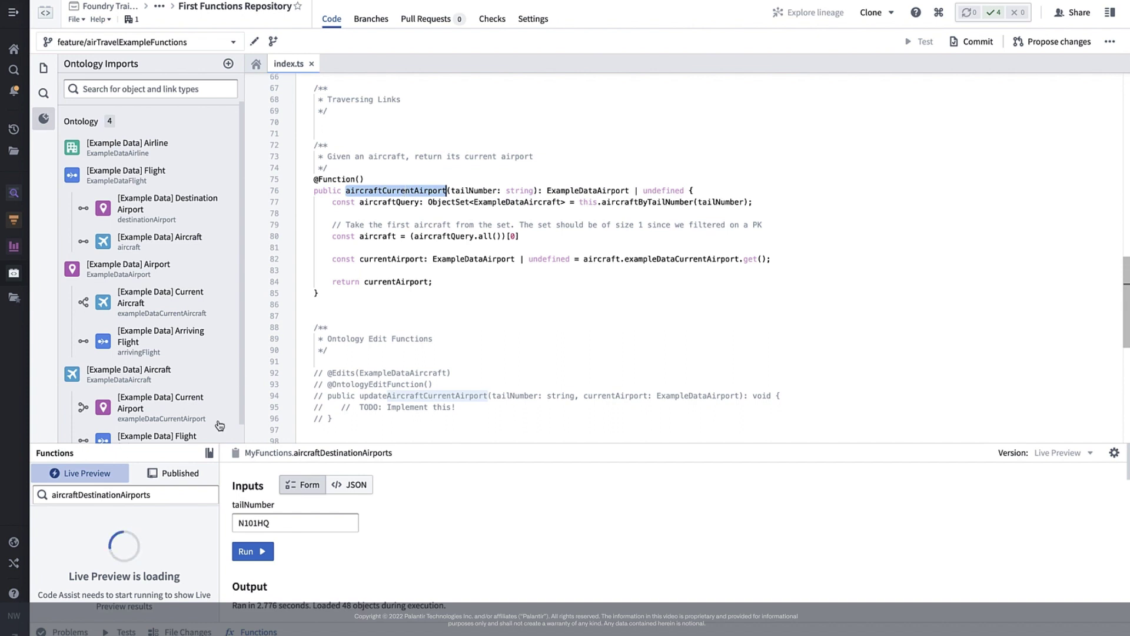
Run aircraftCurrentAirport for tail number N101HQ, which returns [PHL] Philadelphia International.
click(143, 494)
key(ctrl+a)
key(ctrl+v)
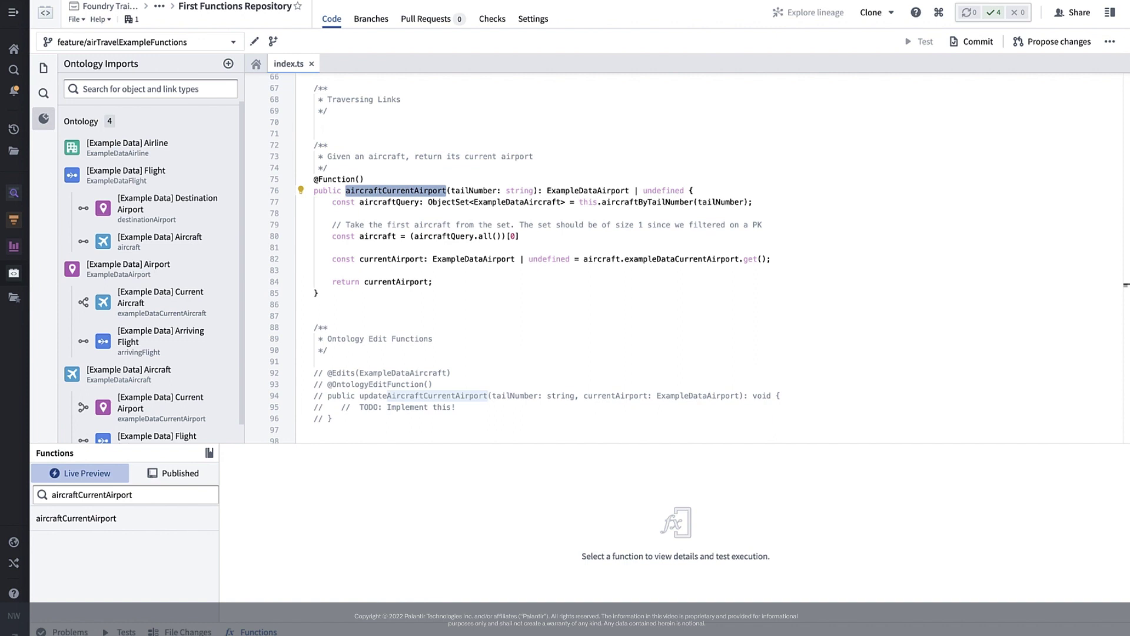
click(124, 522)
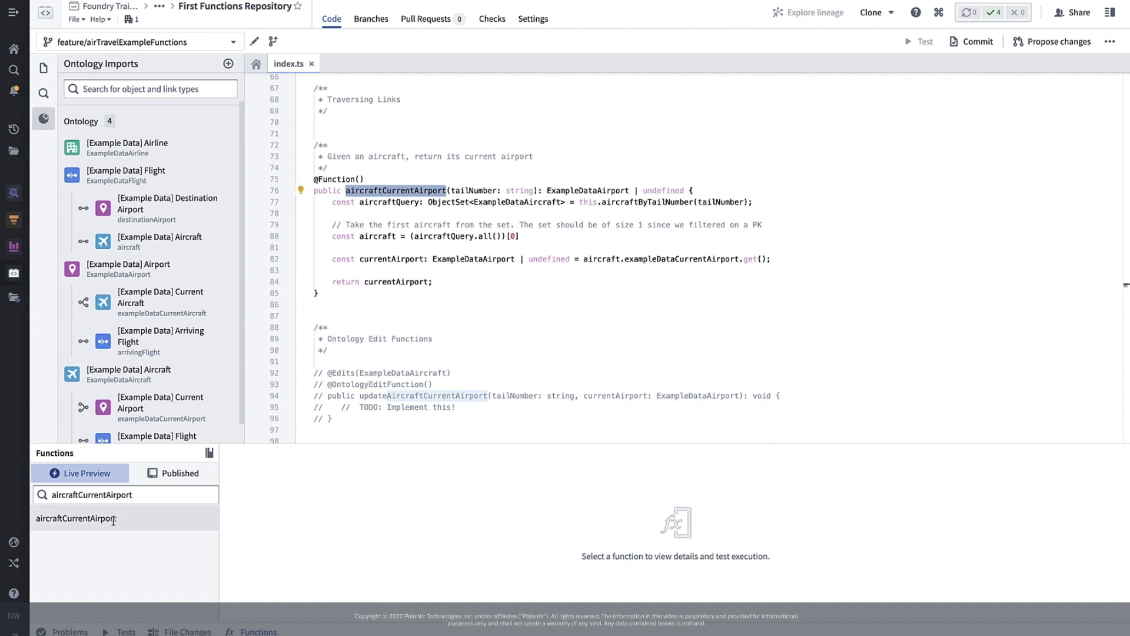
click(313, 527)
text(N101HQ)
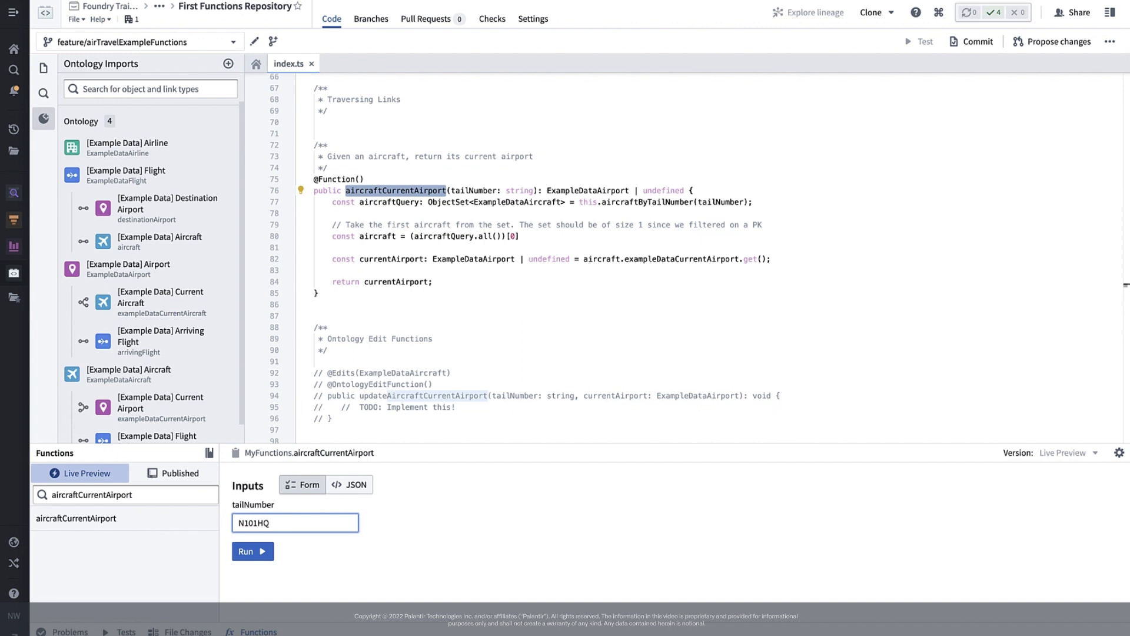
click(256, 551)
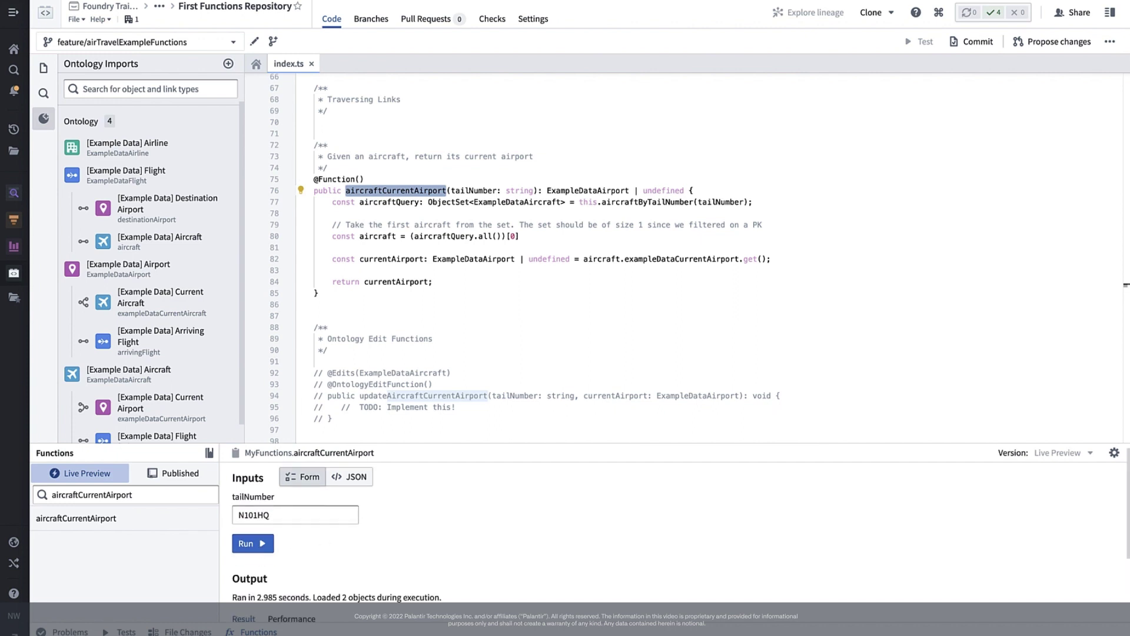
scroll(424, 560, down, 1)
scroll(424, 561, down, 1)
scroll(424, 562, down, 1)
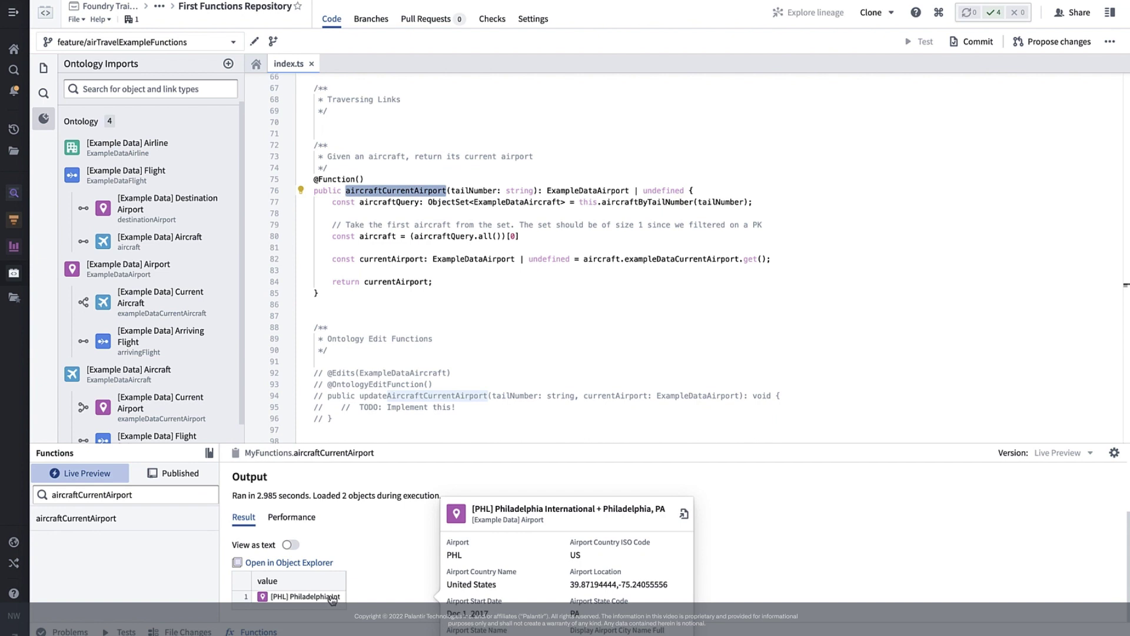
click(521, 349)
click(496, 305)
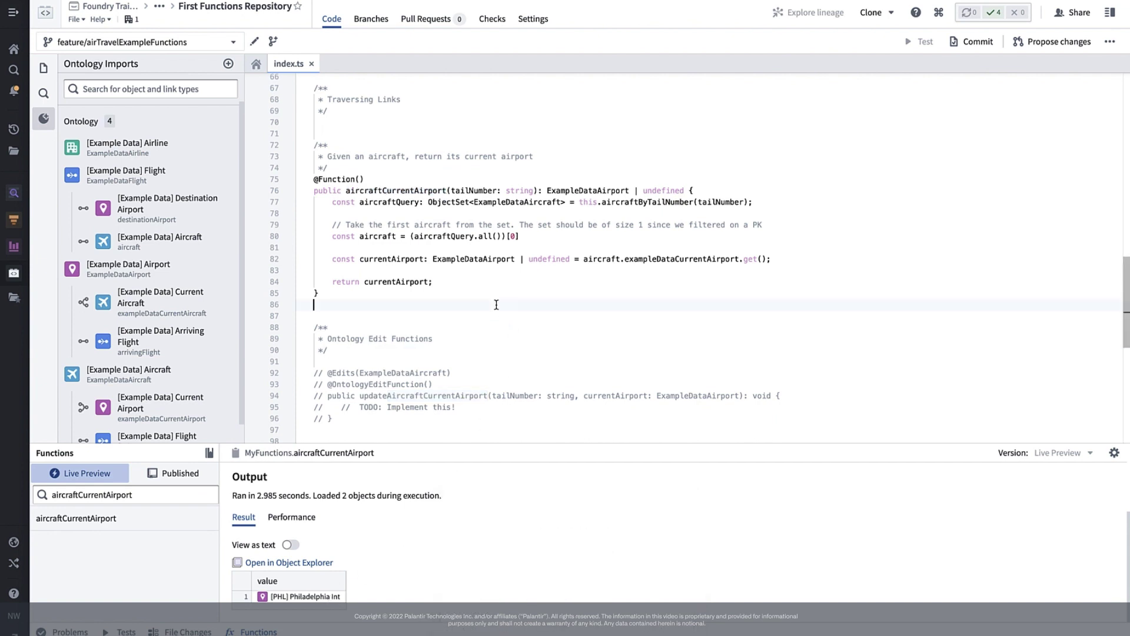
scroll(486, 391, down, 3)
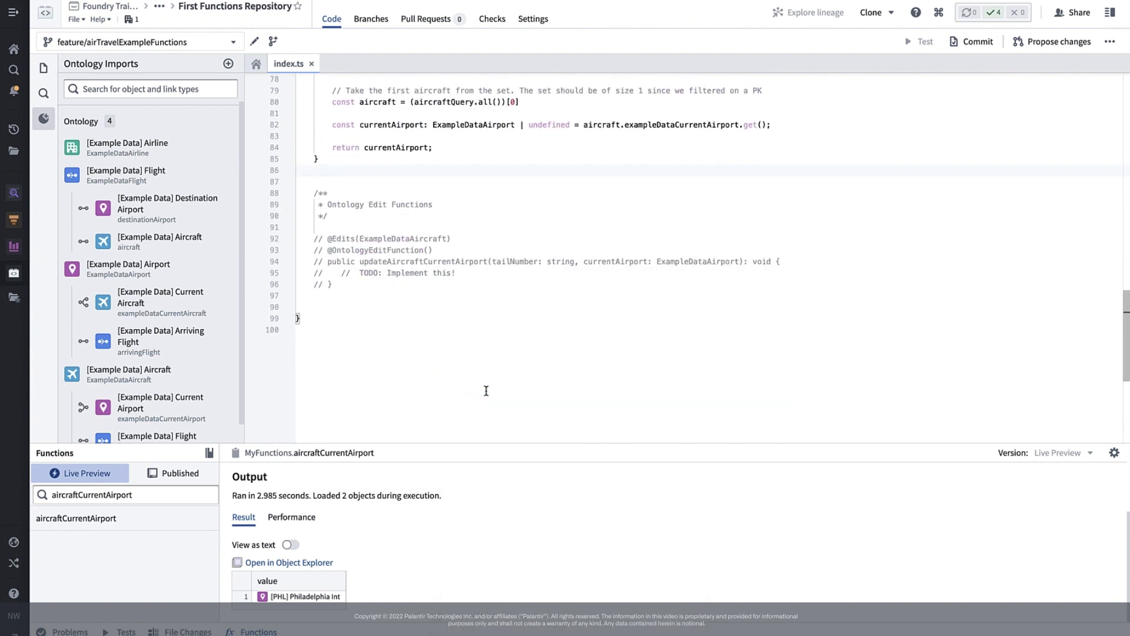
scroll(485, 391, down, 1)
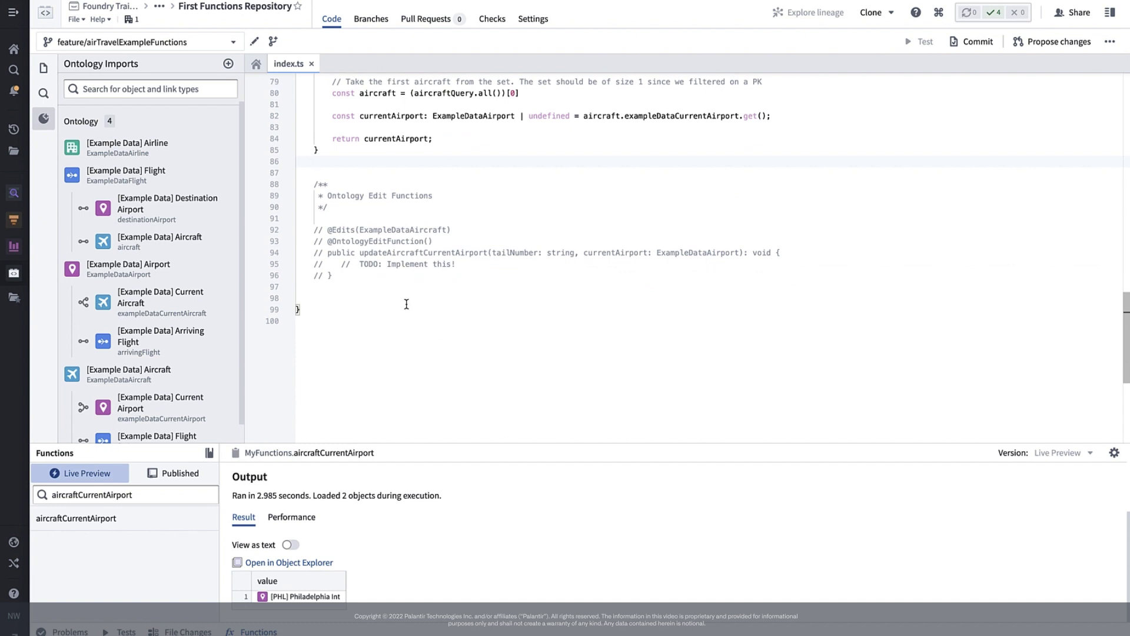
Uncomment updateAircraftCurrentAirport on lines 92–96 and replace its TODO with query, get and set code.
click(398, 305)
click(362, 275)
mouse_move(363, 275)
mouse_down()
mouse_move(262, 247)
mouse_move(261, 236)
mouse_up()
key(ctrl+slash)
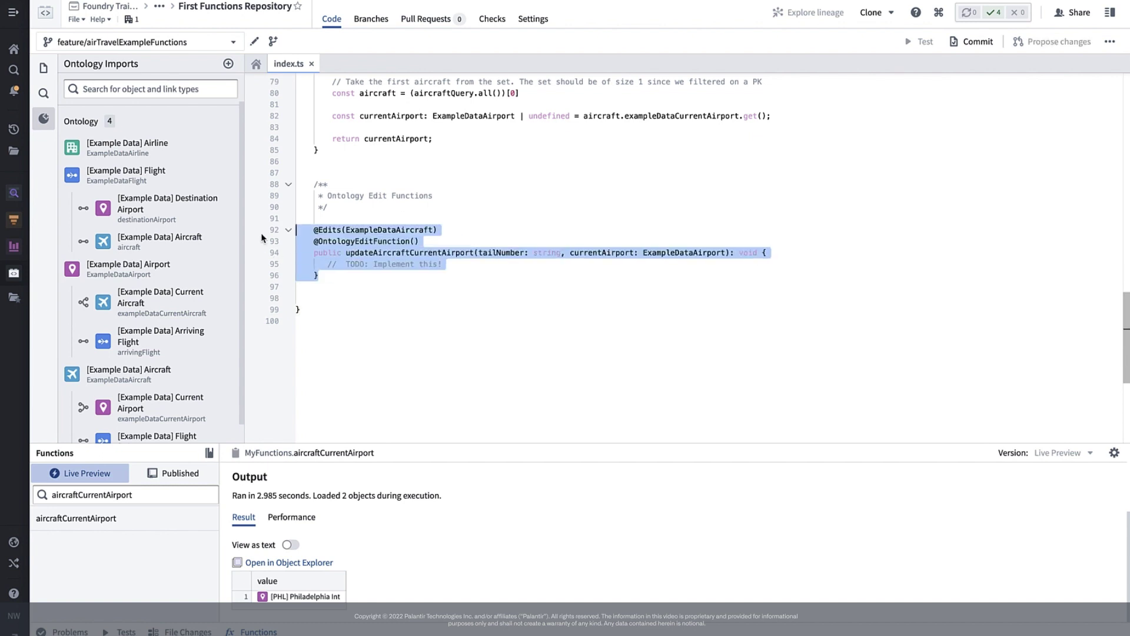
click(481, 266)
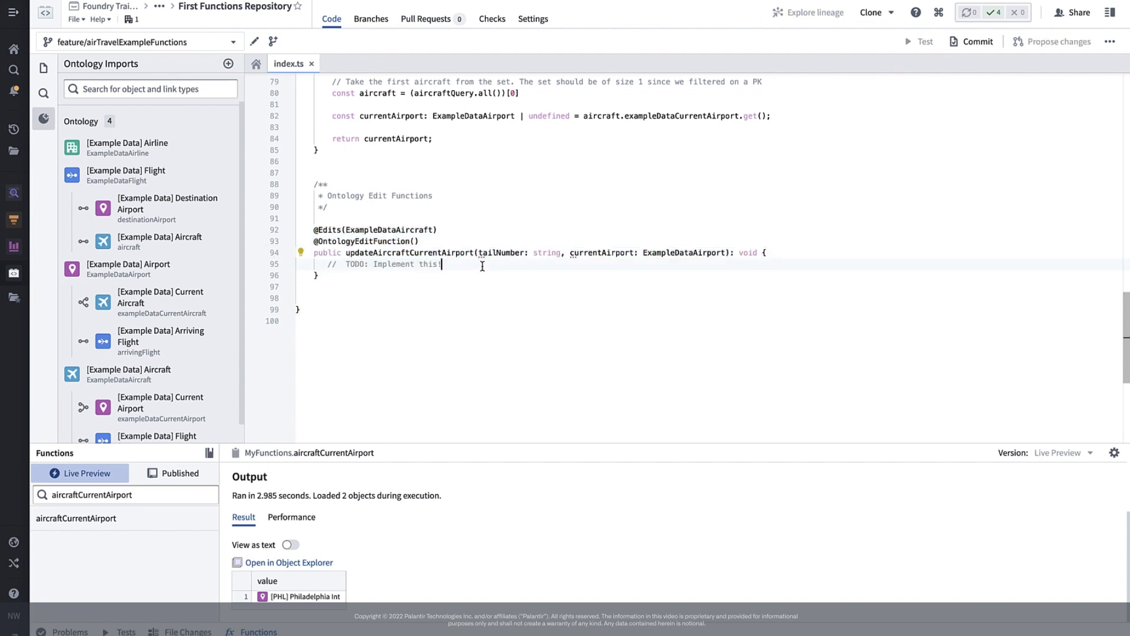
key(shift+alt+Left)
key(shift+alt+Left)
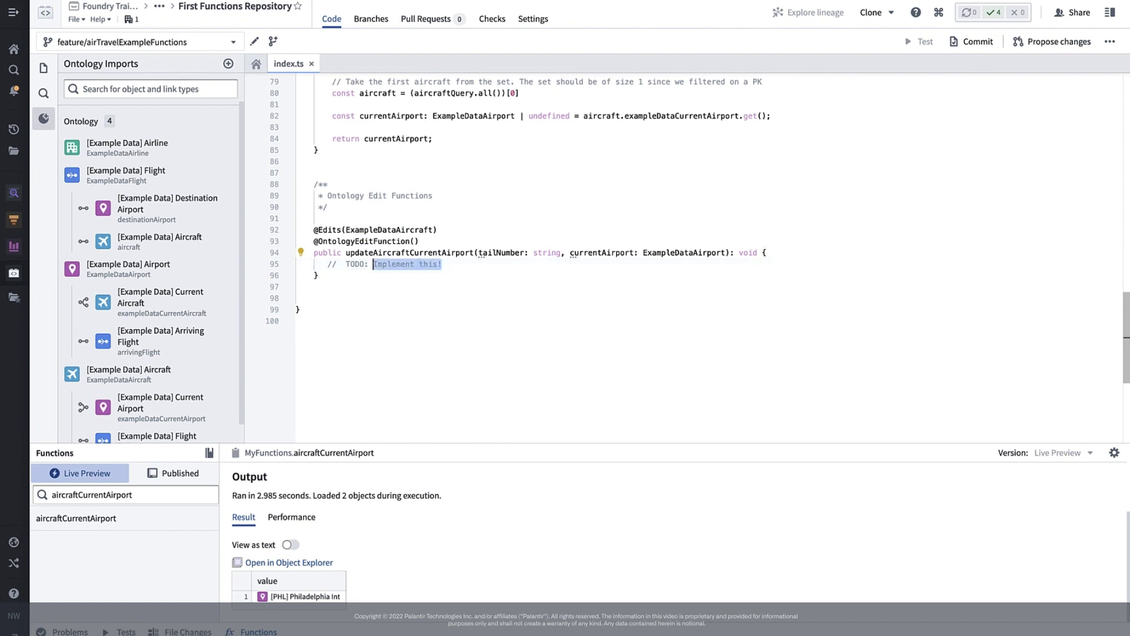
key(shift+alt+Left)
key(shift+alt+Left)
key(ctrl+v)
key(Return)
key(Return)
text(const)
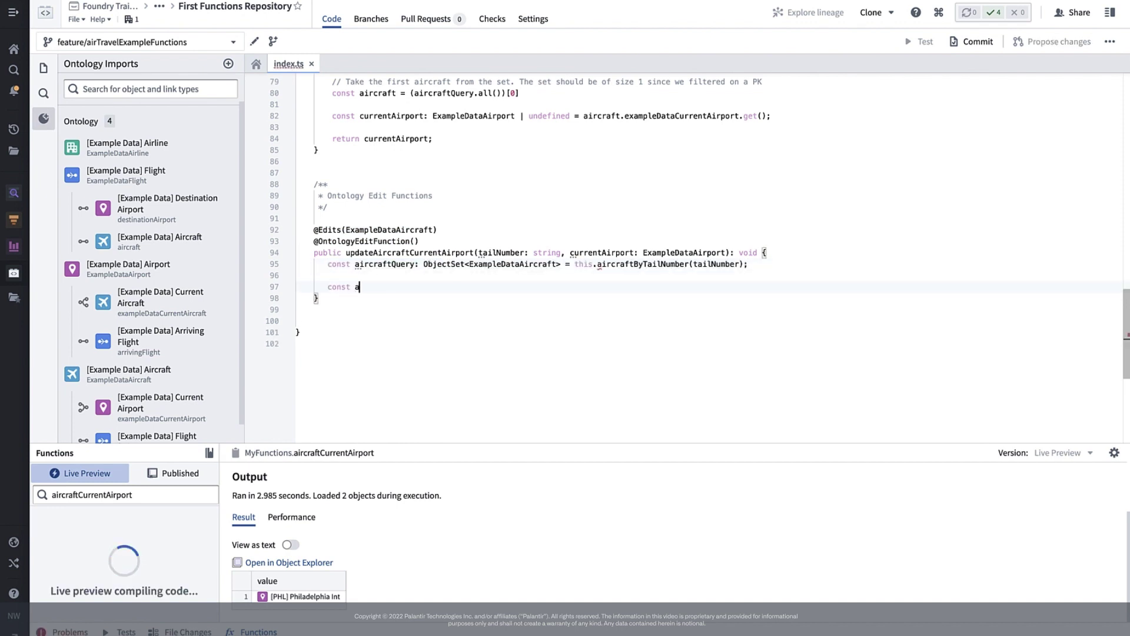
text( aircraft = ()
text(ai)
text(rcraftQue)
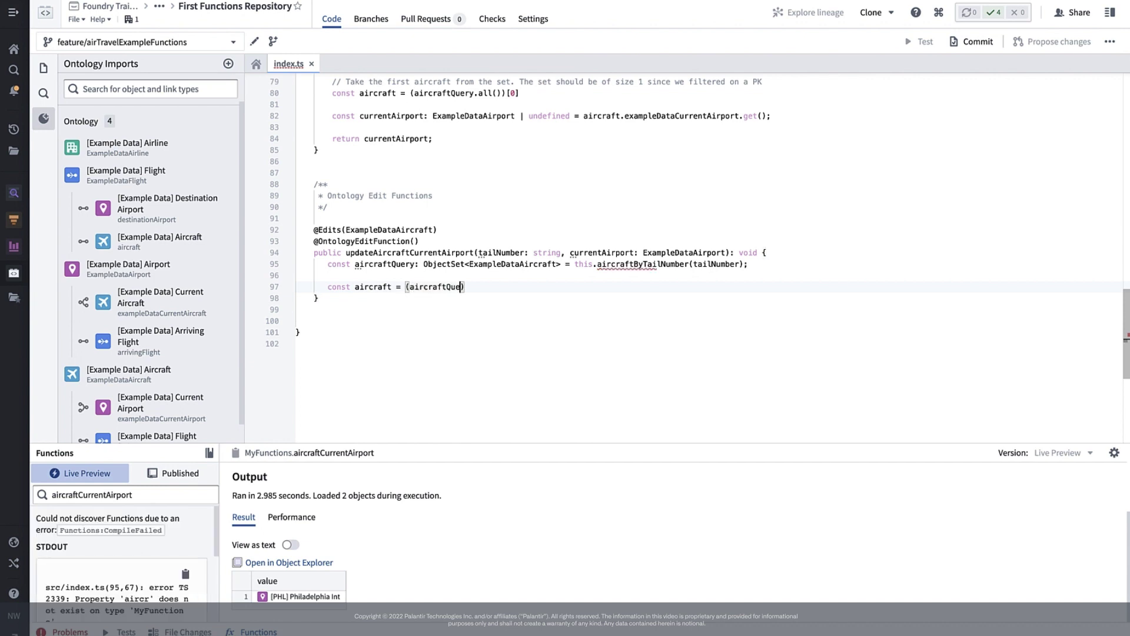
text(ry.all())
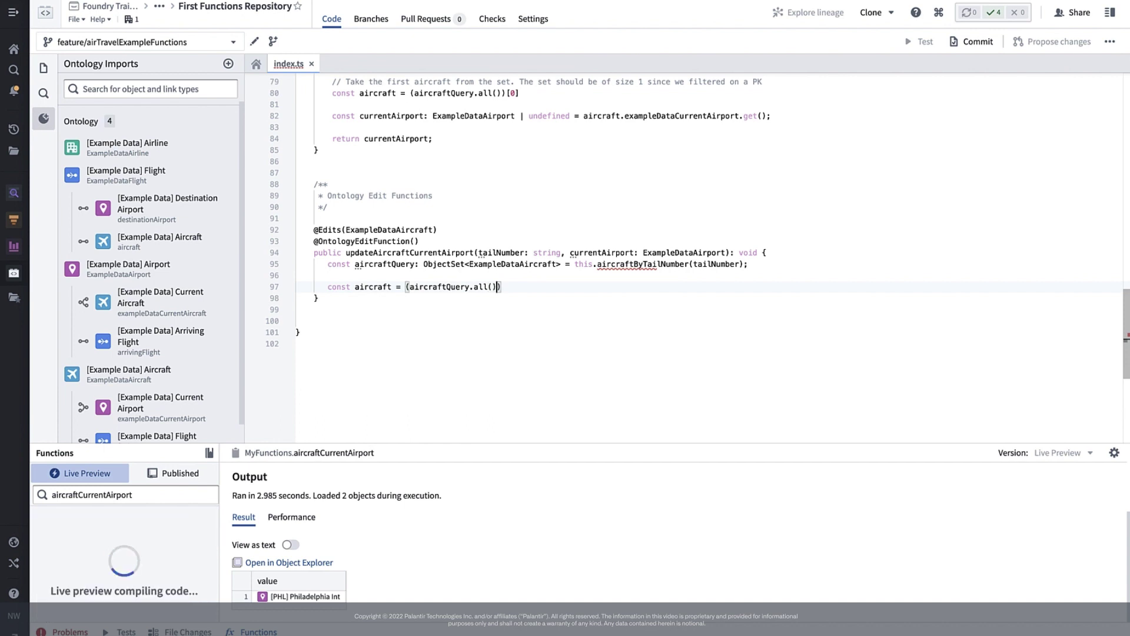
text()[0)
text(];)
key(Return)
key(Return)
text(air)
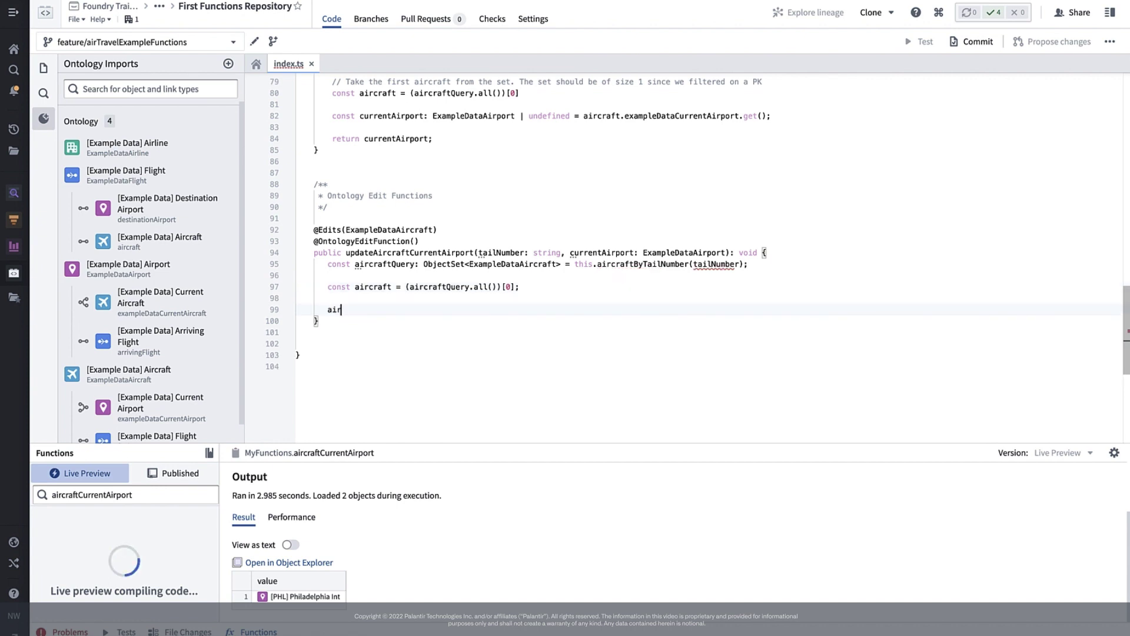
text(craft.exa)
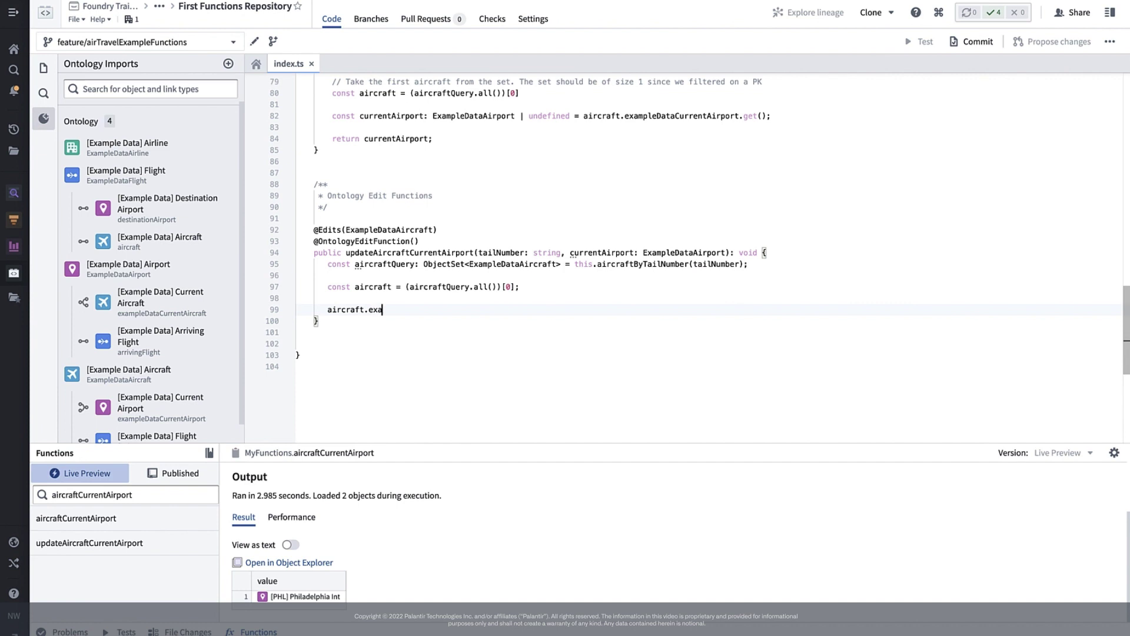
text(mpleData)
text(CurrentAirpor)
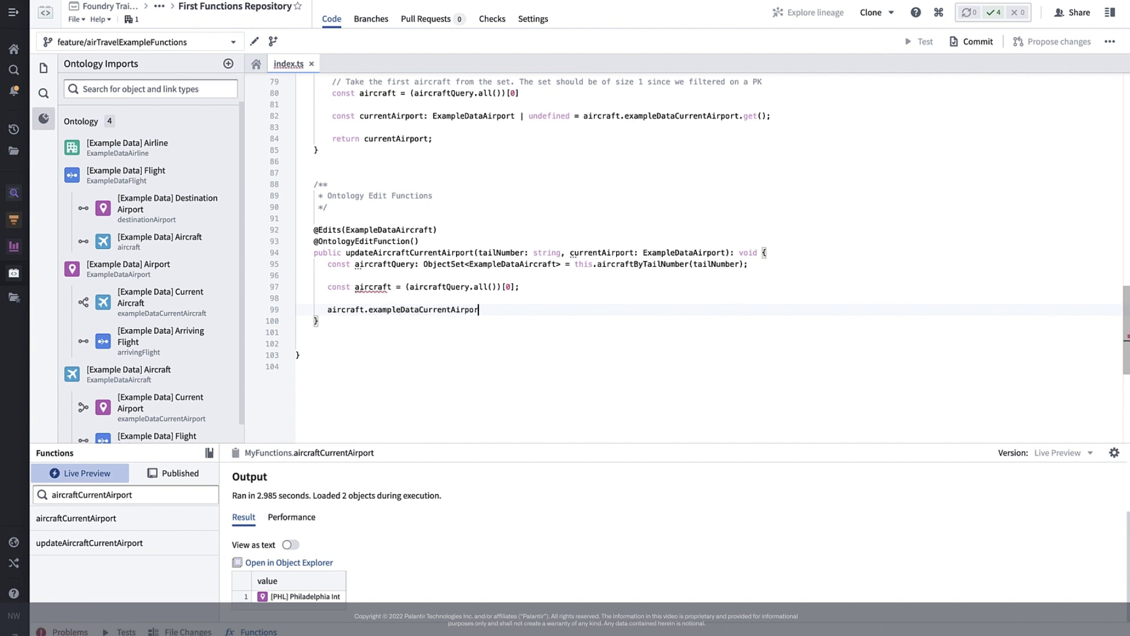
text(t.set)
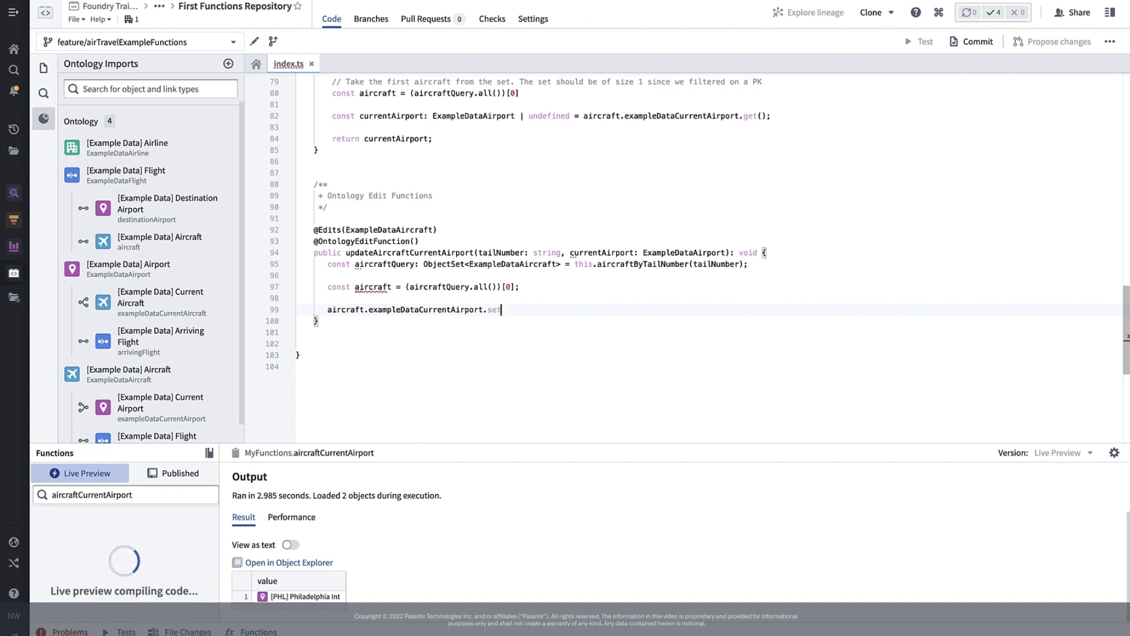
text(()
text(currentAirport)
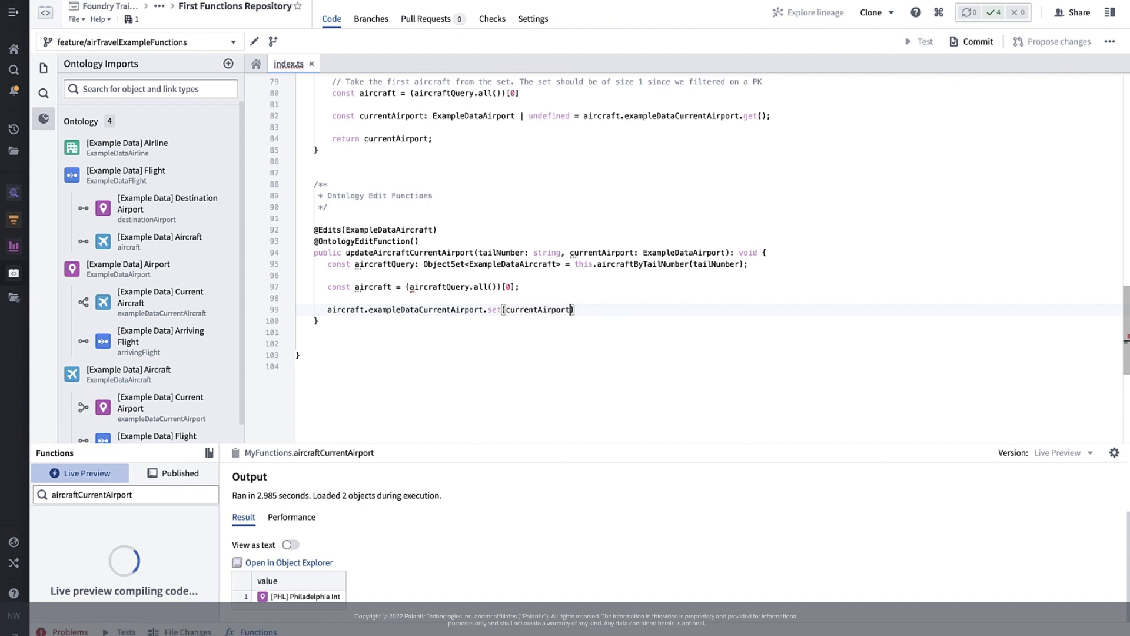
text();)
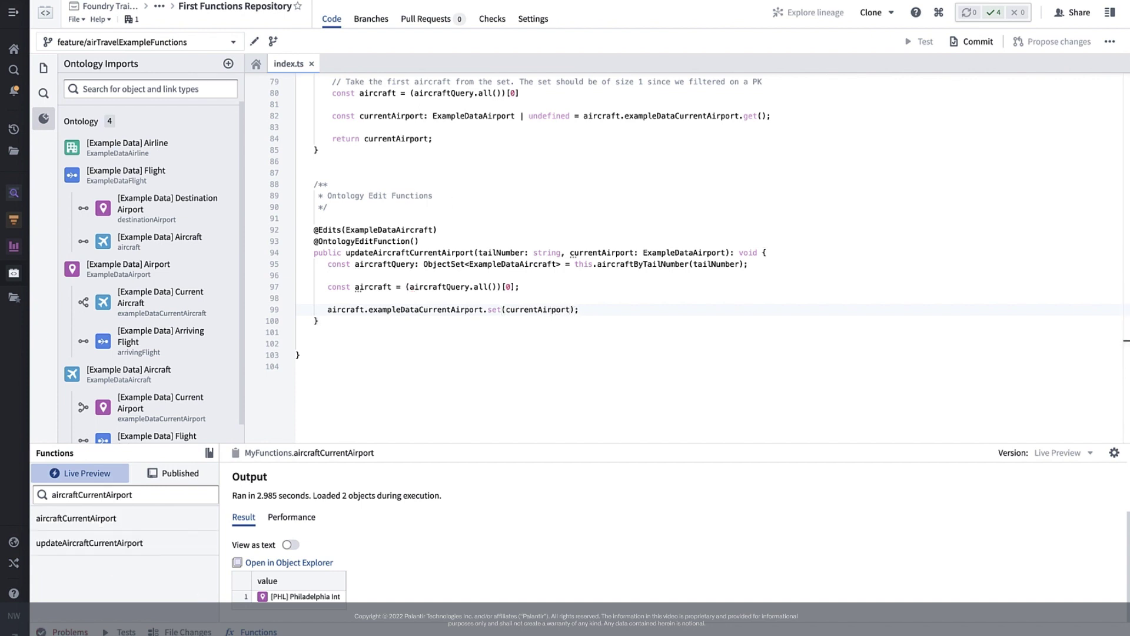
Find updateAircraftCurrentAirport in the Functions panel and open its test form.
double_click(461, 253)
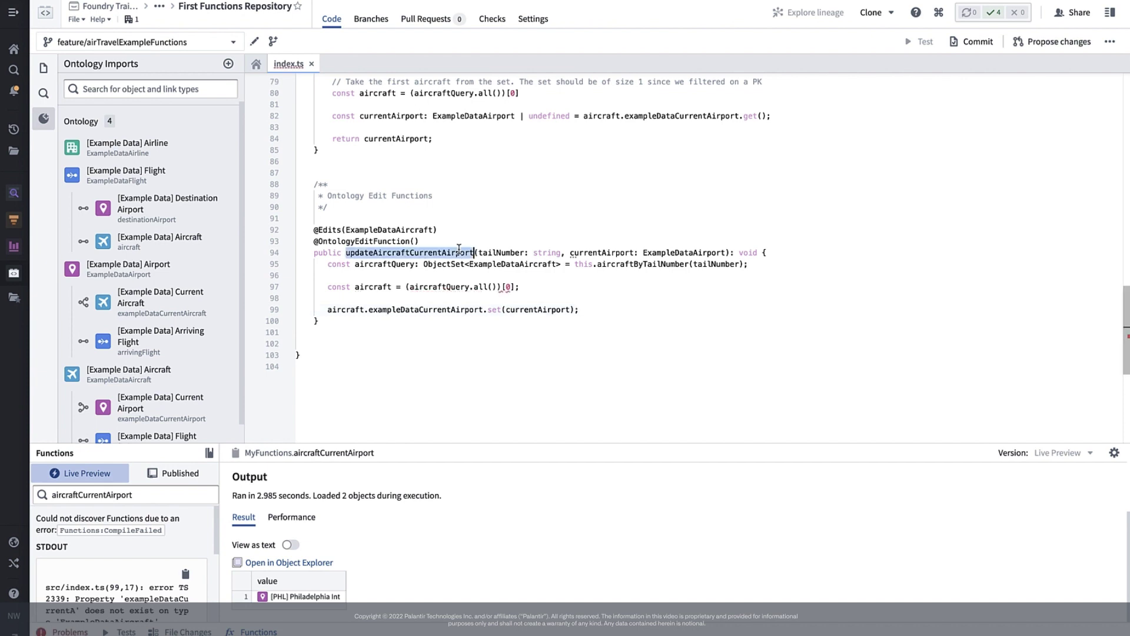
key(ctrl+c)
triple_click(156, 494)
key(ctrl+v)
click(142, 519)
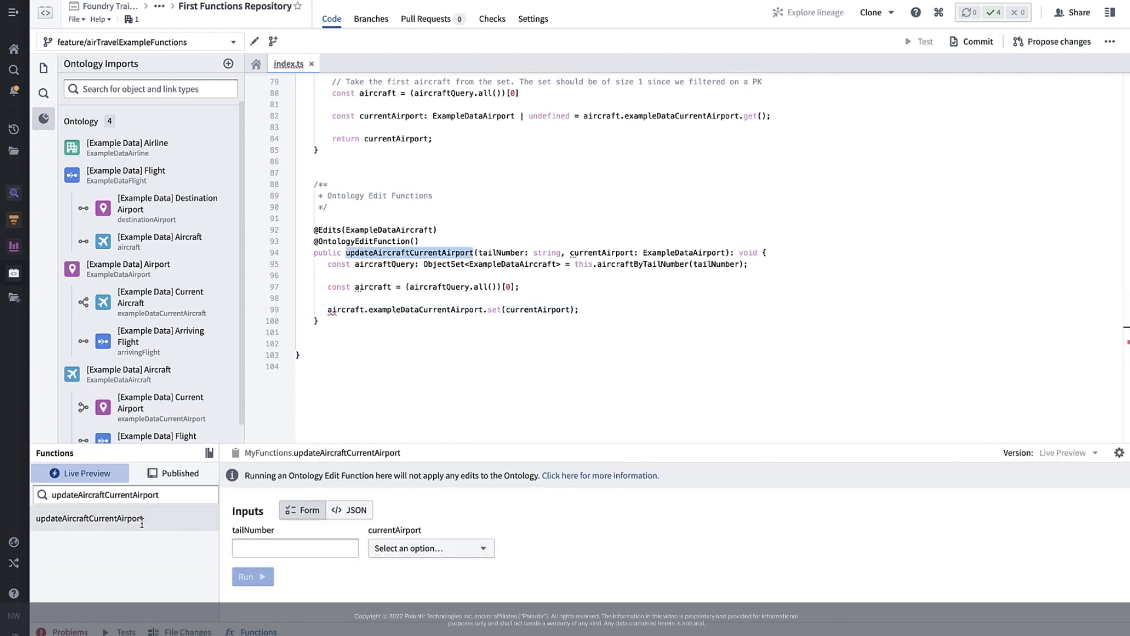
Run updateAircraftCurrentAirport for N101HQ with [DEN] Denver International, changing PHL to DEN.
click(280, 544)
text(N1)
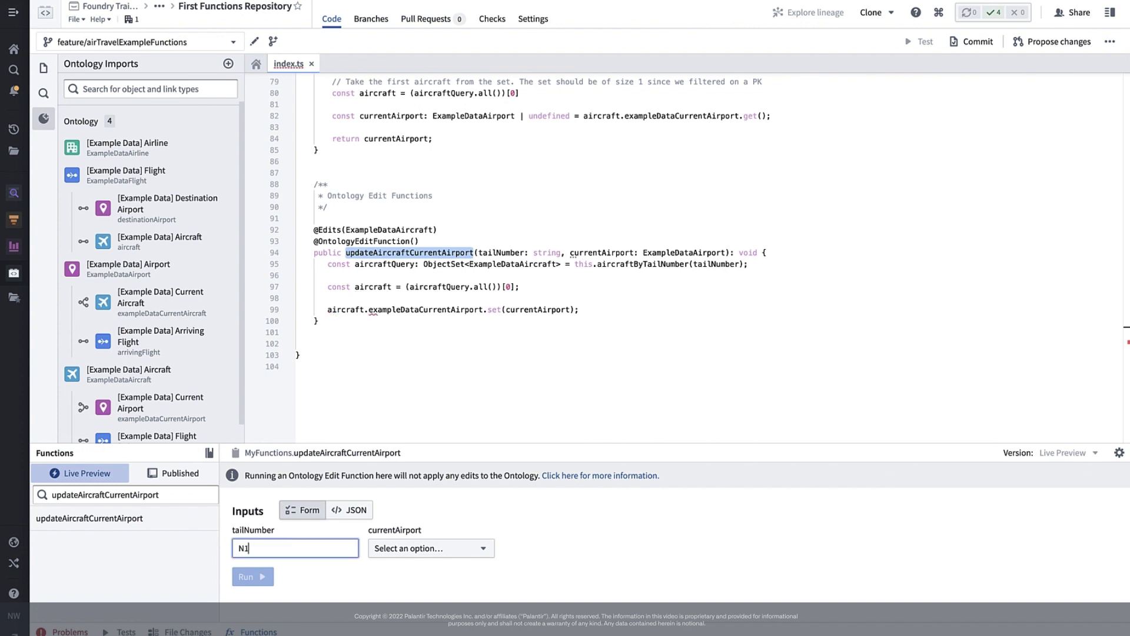
text(01HQ)
click(416, 548)
text(Denv)
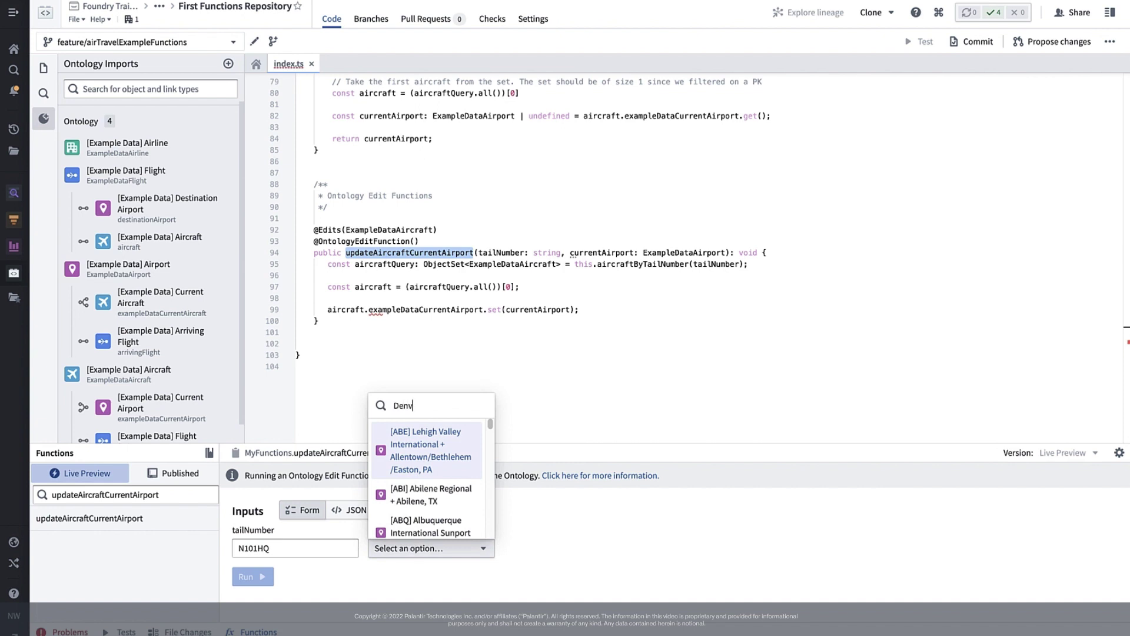
text(er)
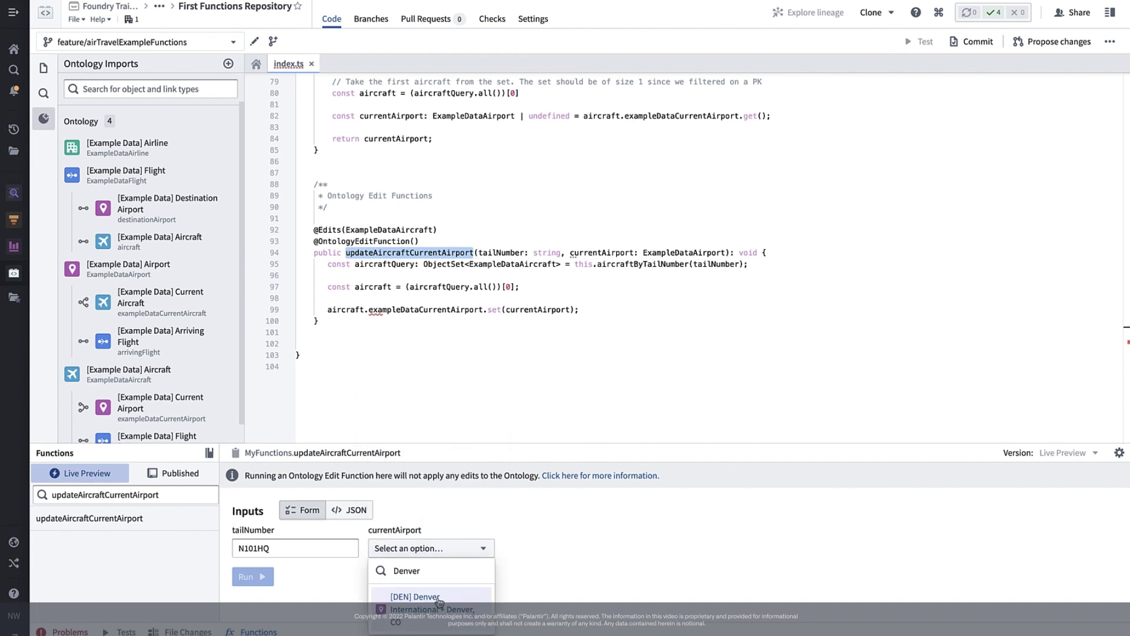
click(437, 608)
click(264, 577)
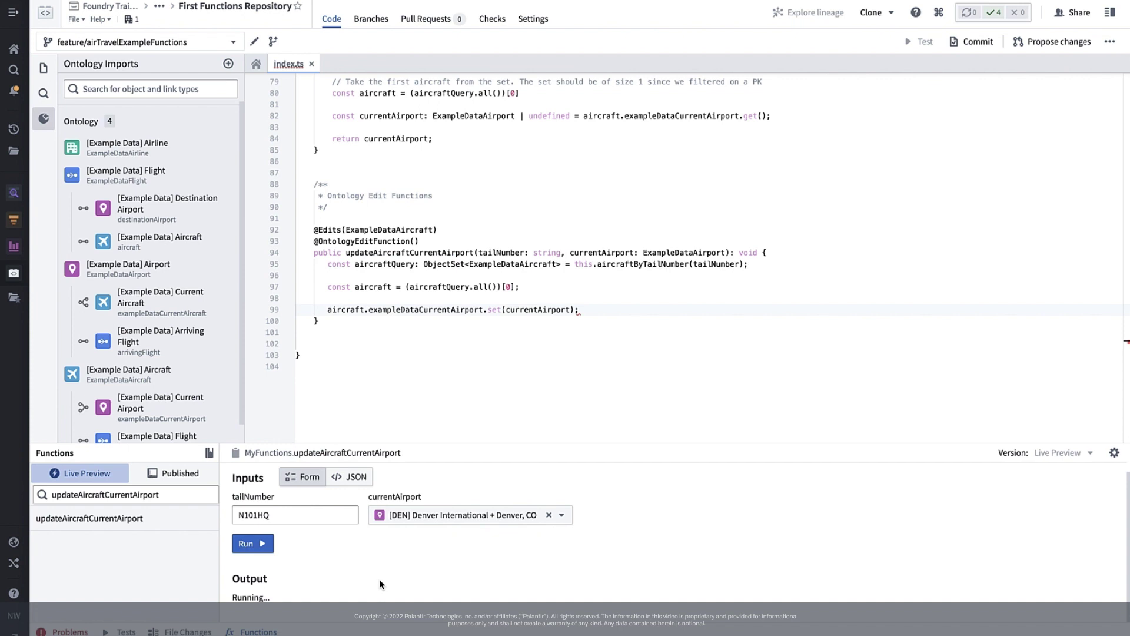
scroll(380, 583, down, 1)
scroll(380, 584, down, 3)
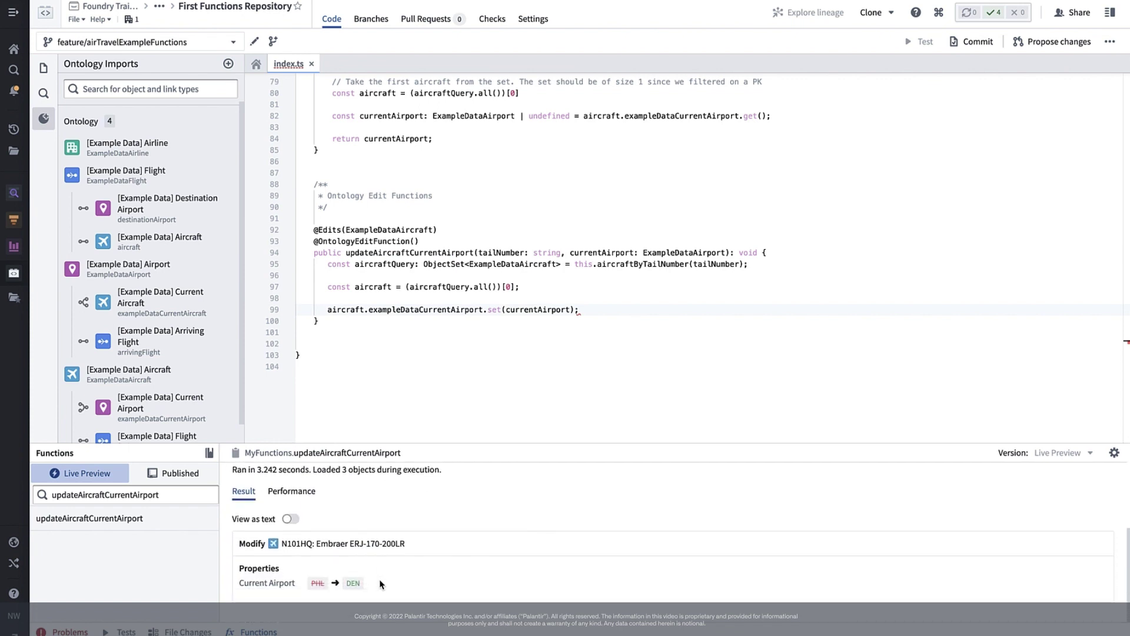
double_click(354, 584)
Commit the index.ts changes with the message 'Added new Air Travel Functions'.
click(758, 232)
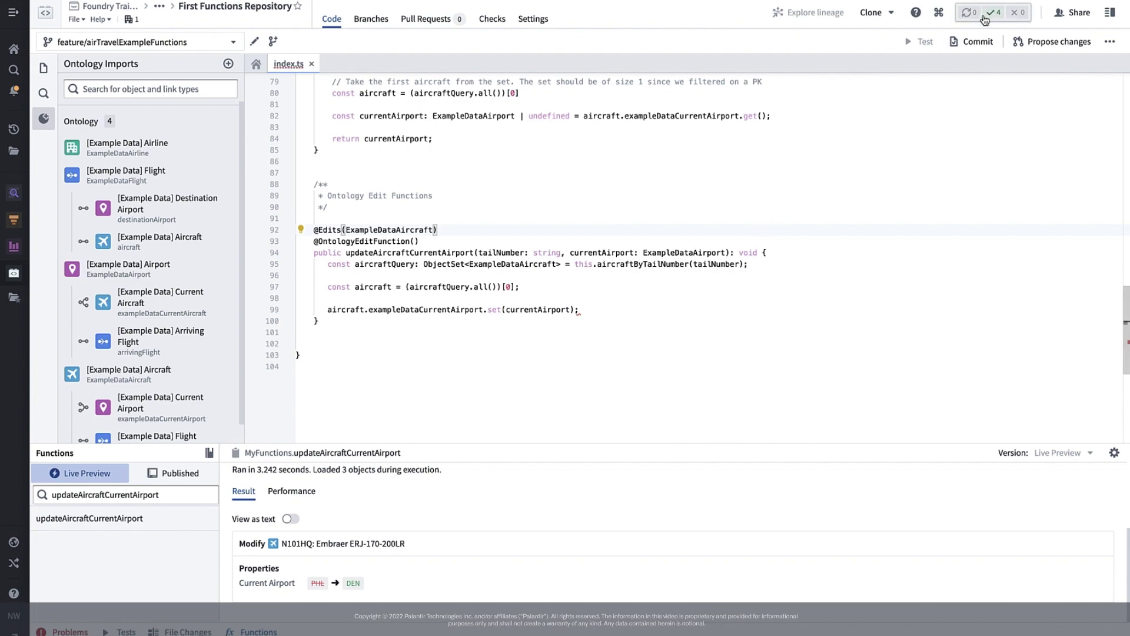
click(974, 43)
text(Added)
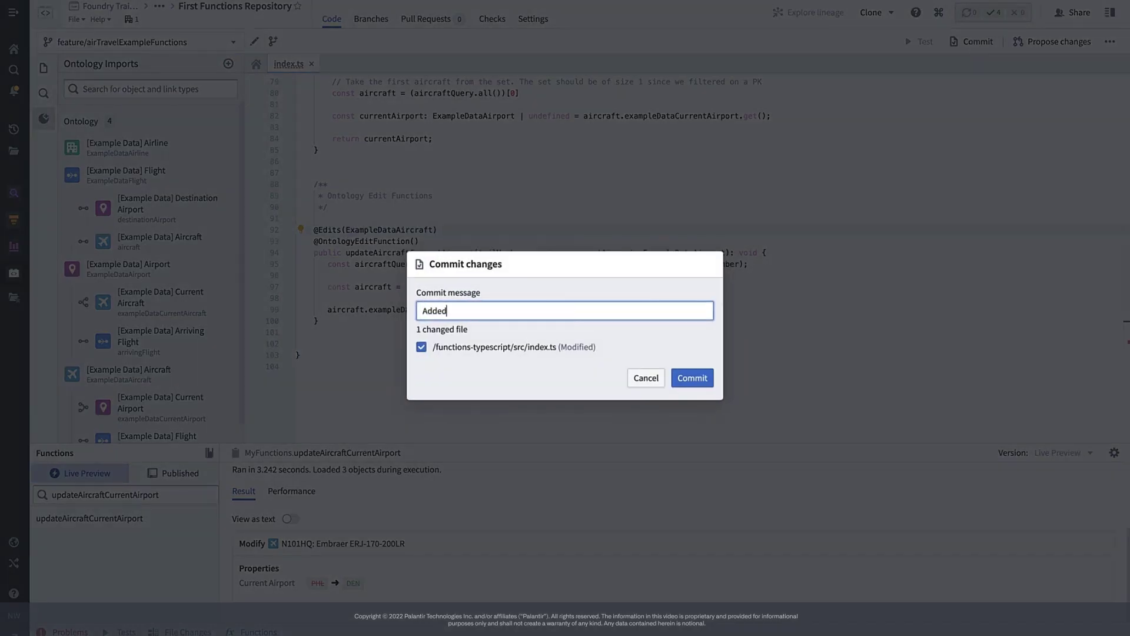
text( new Ai)
text(r Travel )
text(Functions!)
key(Return)
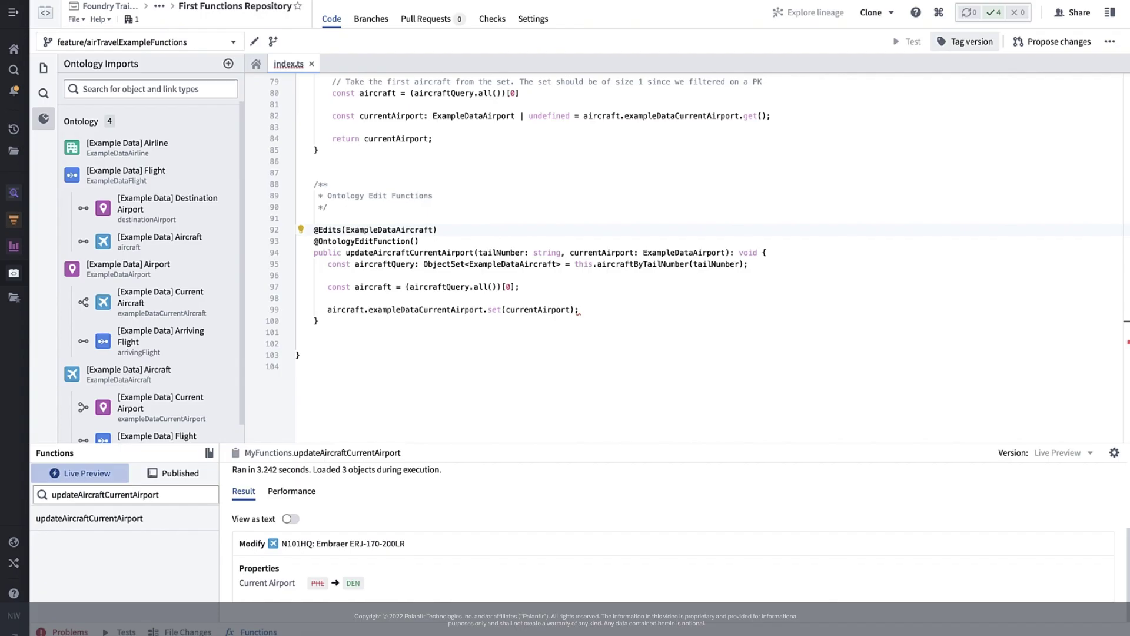
Create the 'Added New Air Travel Functions' pull request into master with Merge when ready enabled.
click(1059, 49)
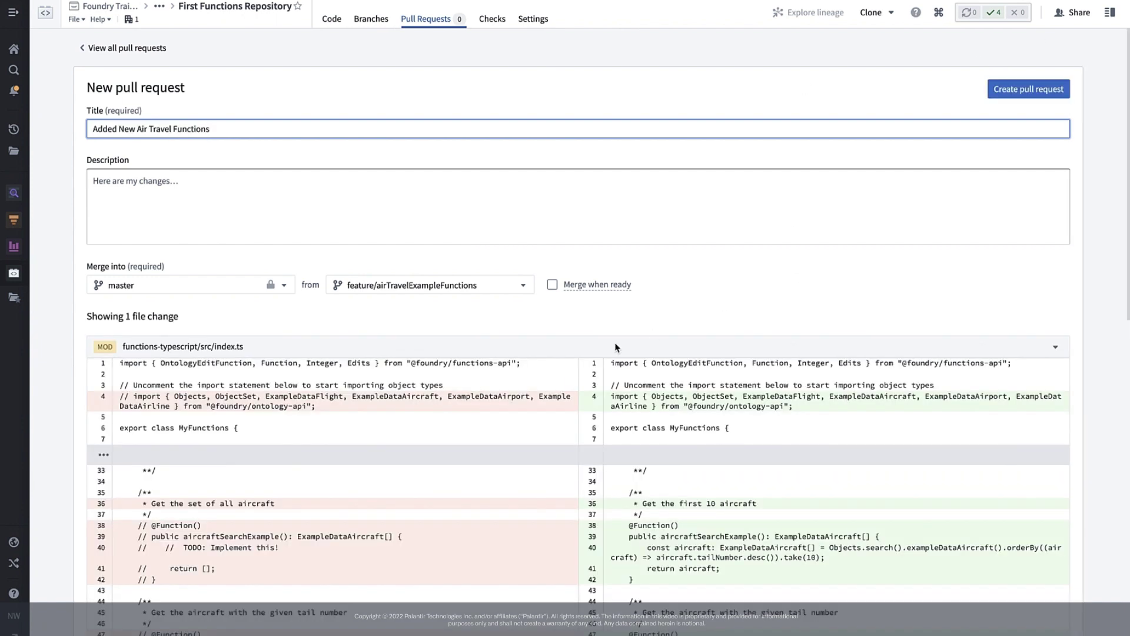
click(554, 285)
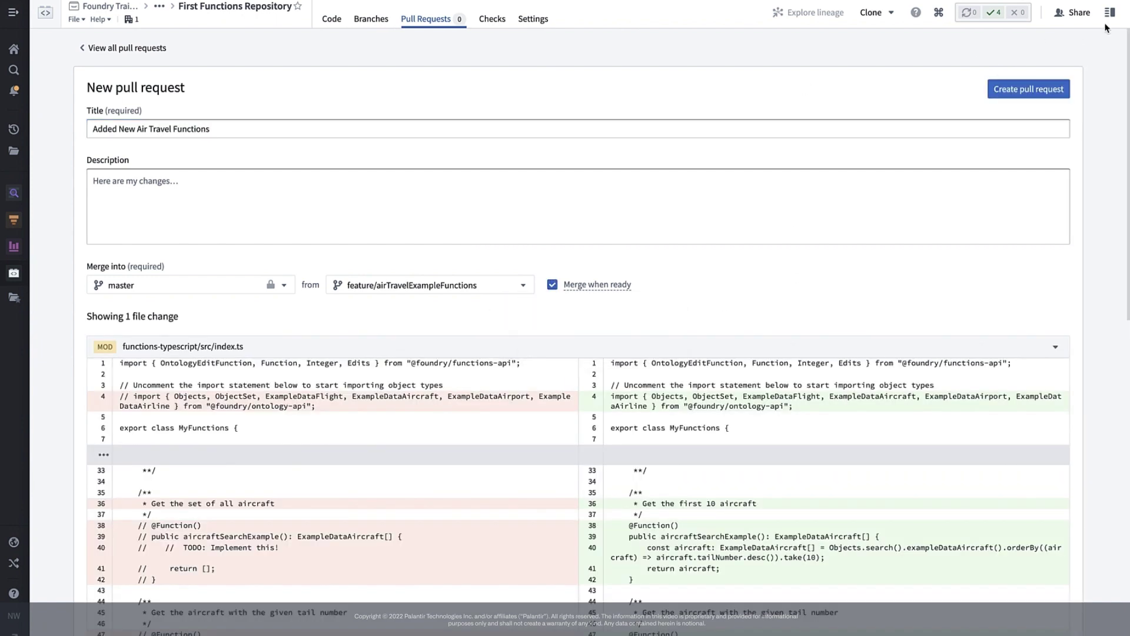
click(1031, 91)
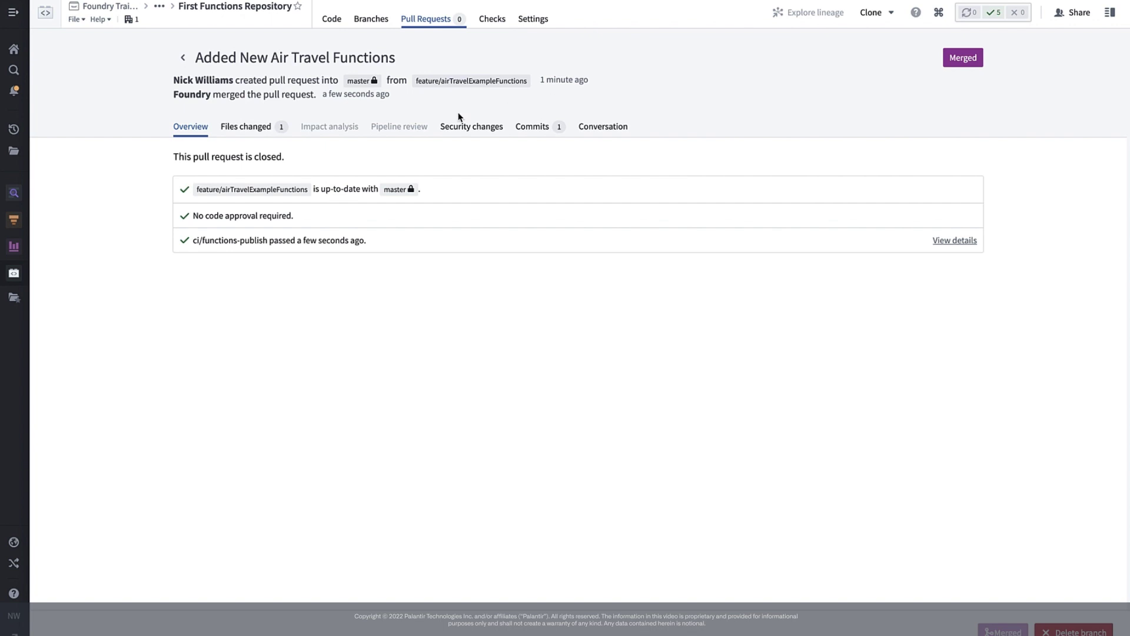
Return to master's code and toggle the Functions panel between Published and Live preview.
click(364, 83)
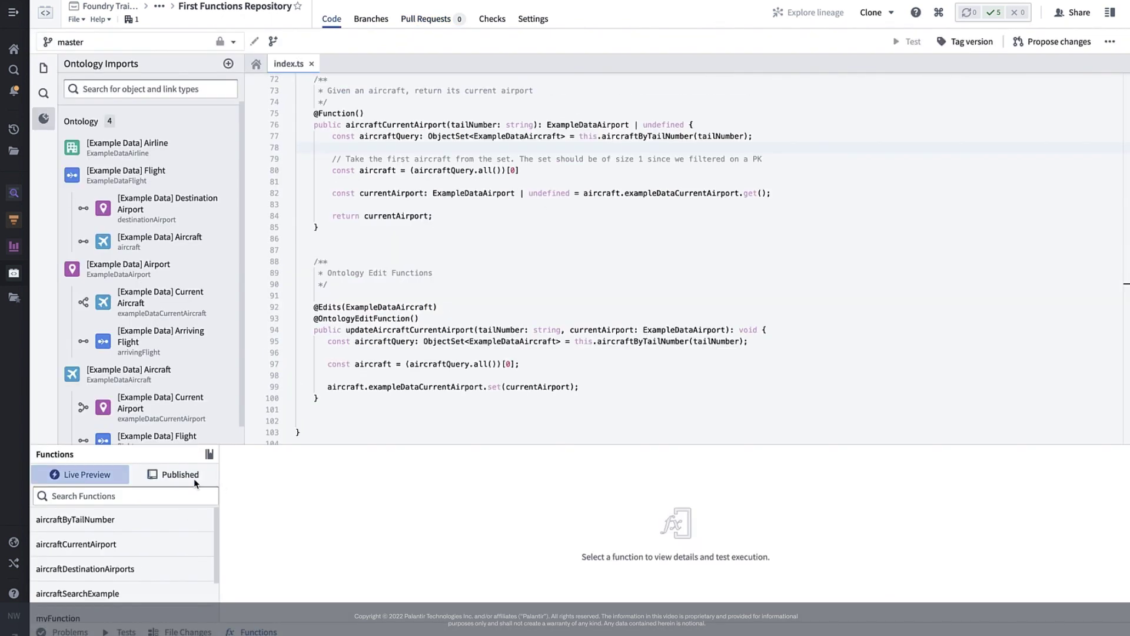
click(168, 481)
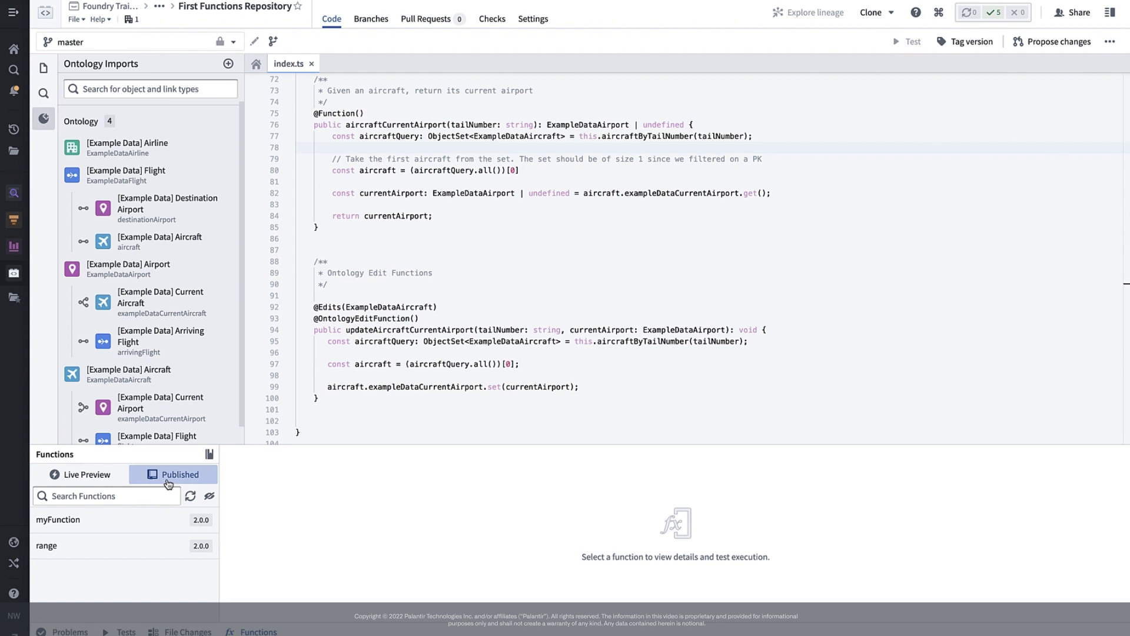
click(104, 475)
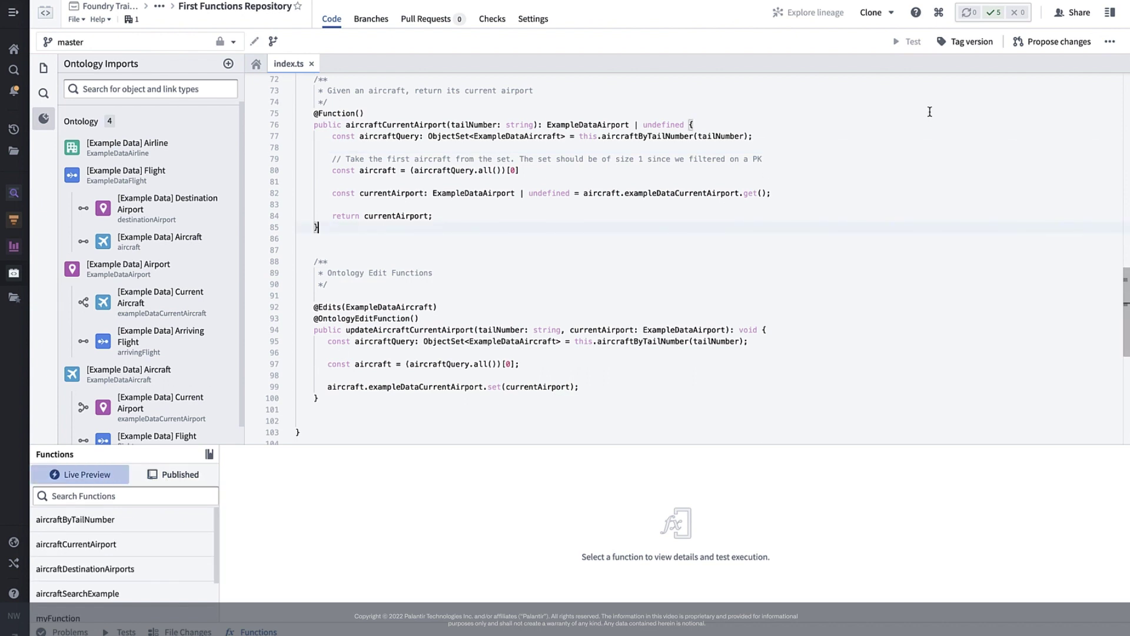
Create the major version tag 3.0.0 on master and dismiss the confirmation.
click(951, 44)
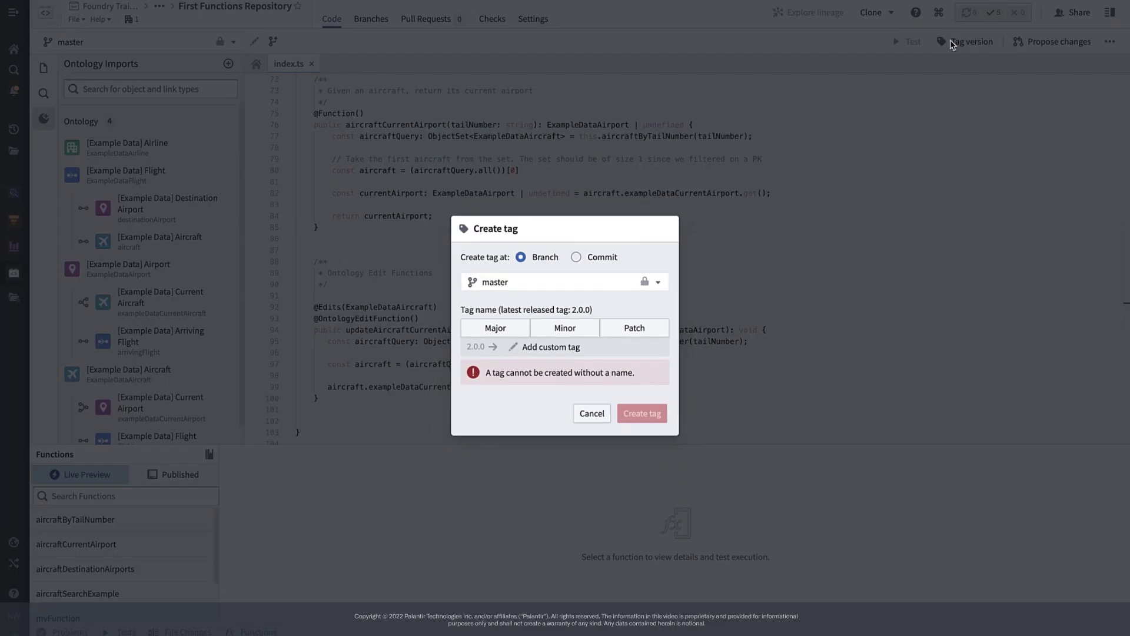
click(507, 328)
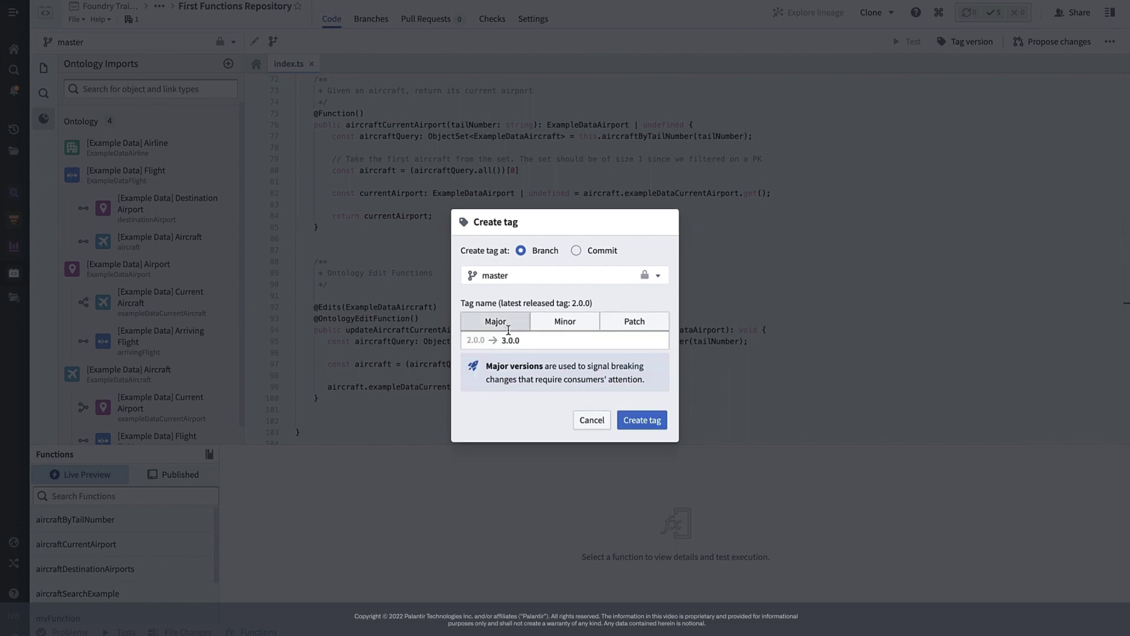
click(629, 419)
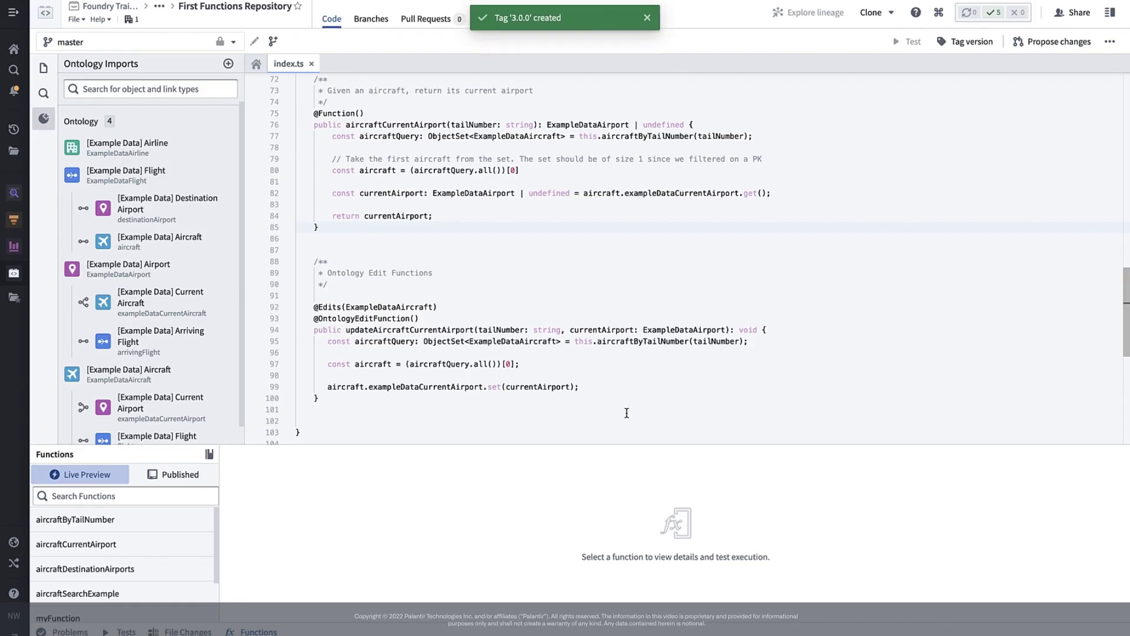
click(647, 23)
Show the repository's version tags from the Branches overview, with 3.0.0 newest.
click(376, 23)
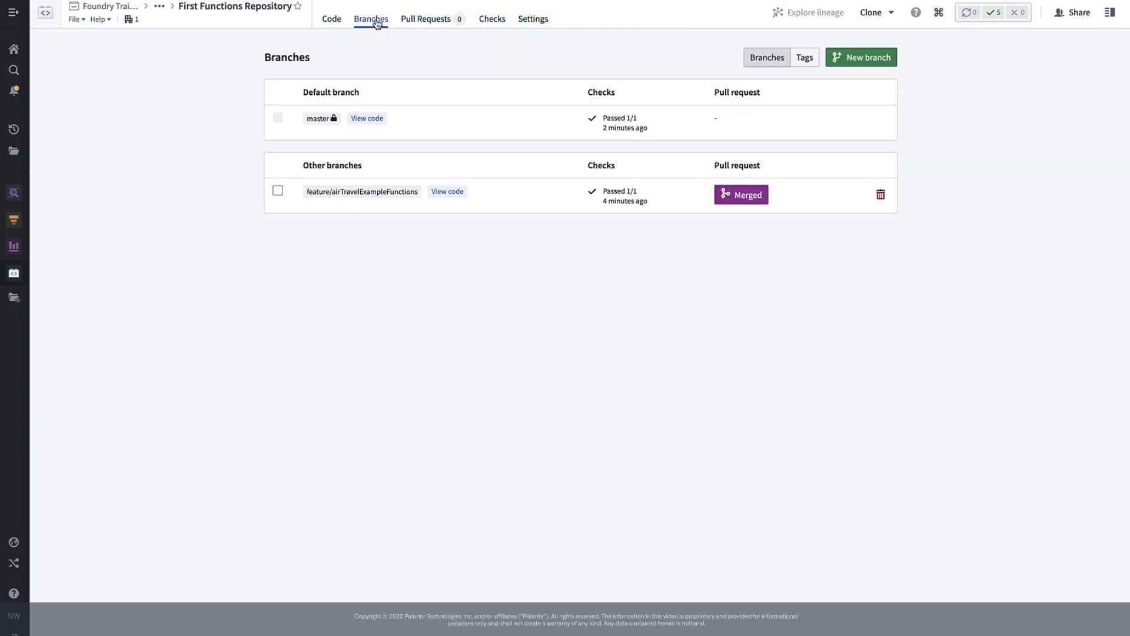
click(804, 56)
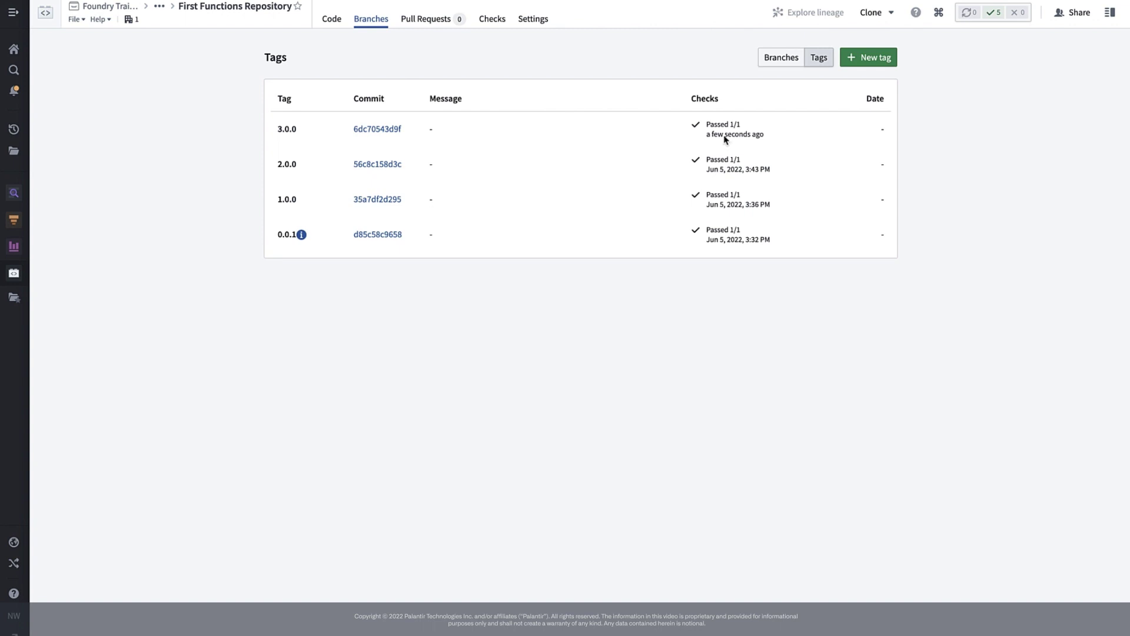
Open published updateAircraftCurrentAirport in the Functions panel for testing with tail number N101HQ.
click(336, 20)
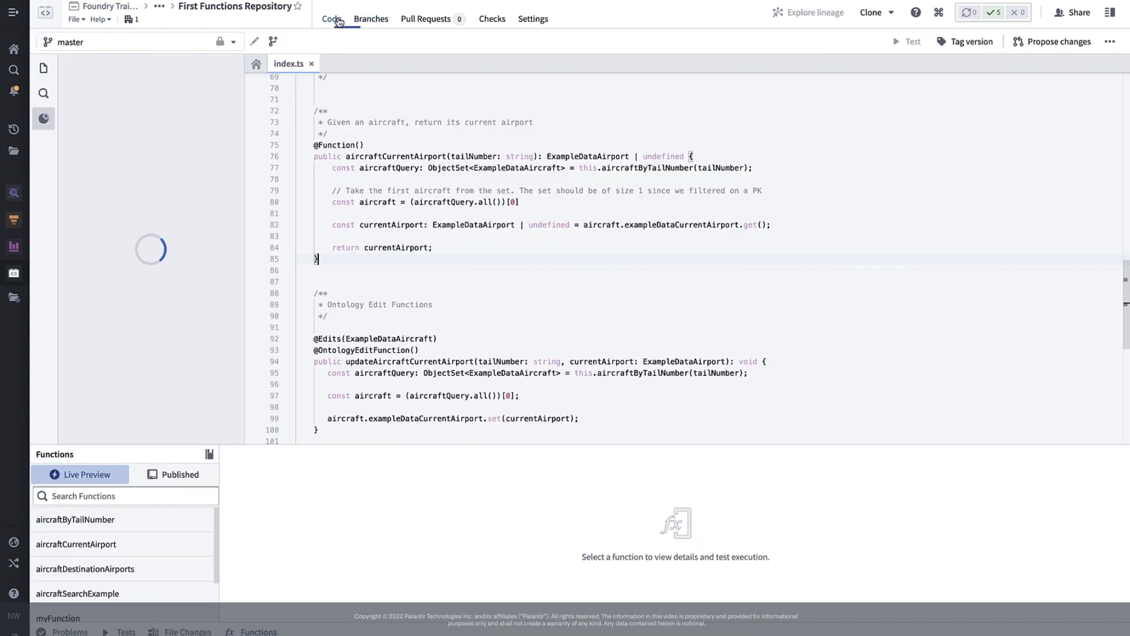
click(178, 477)
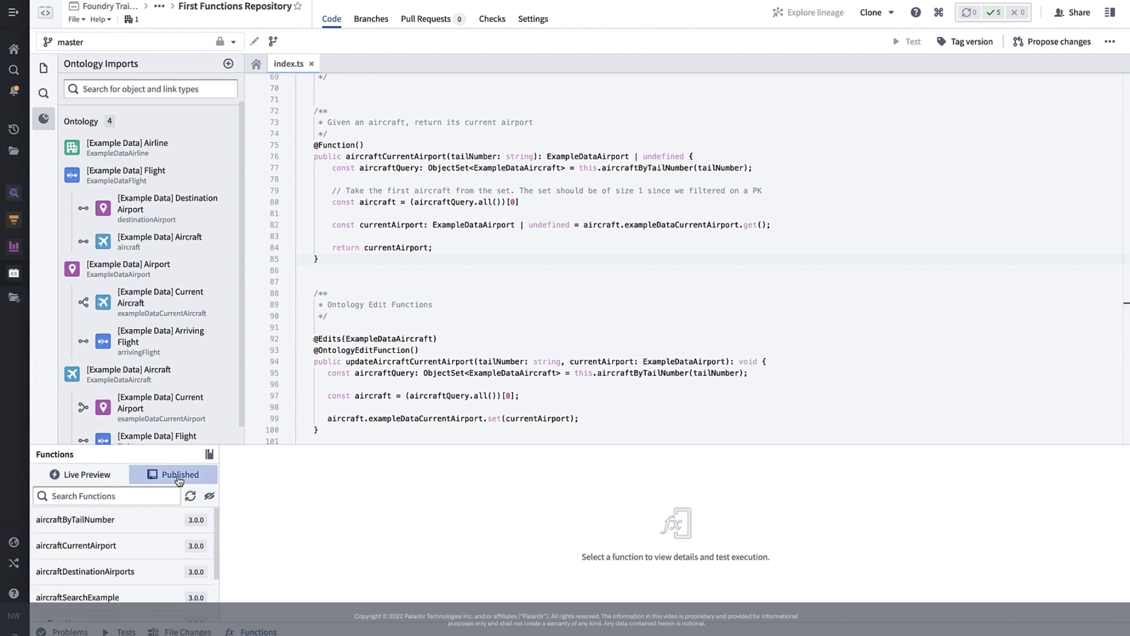
scroll(152, 566, down, 2)
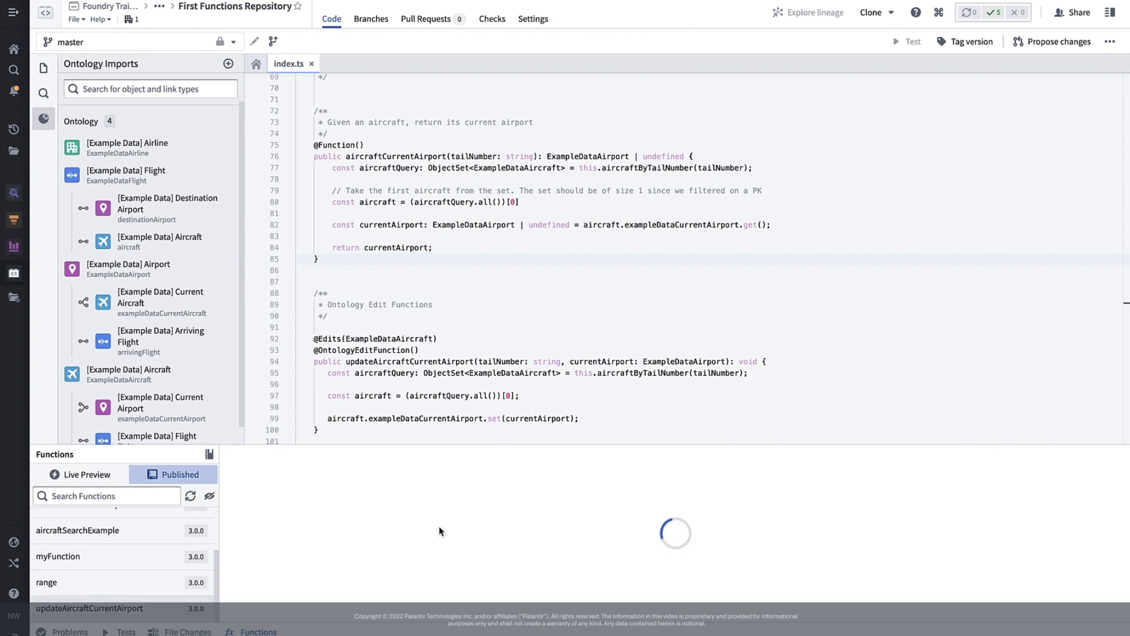
click(329, 547)
text(N101HQ)
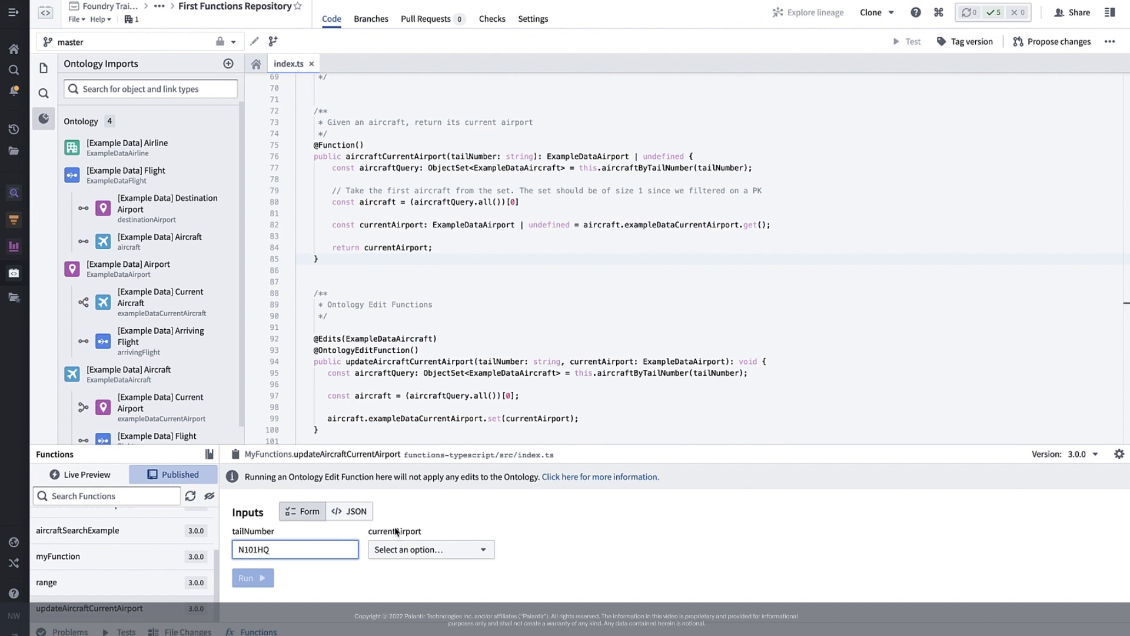
Set currentAirport to Denver International and review the output, including the note that edits aren't applied.
click(415, 549)
text(Denver)
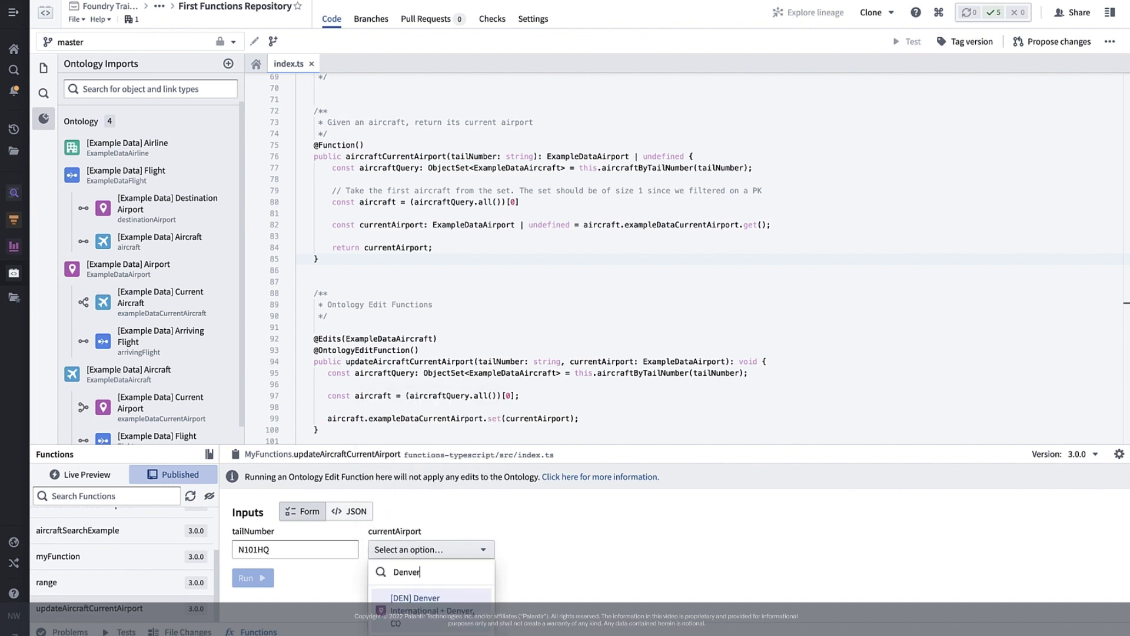
key(Return)
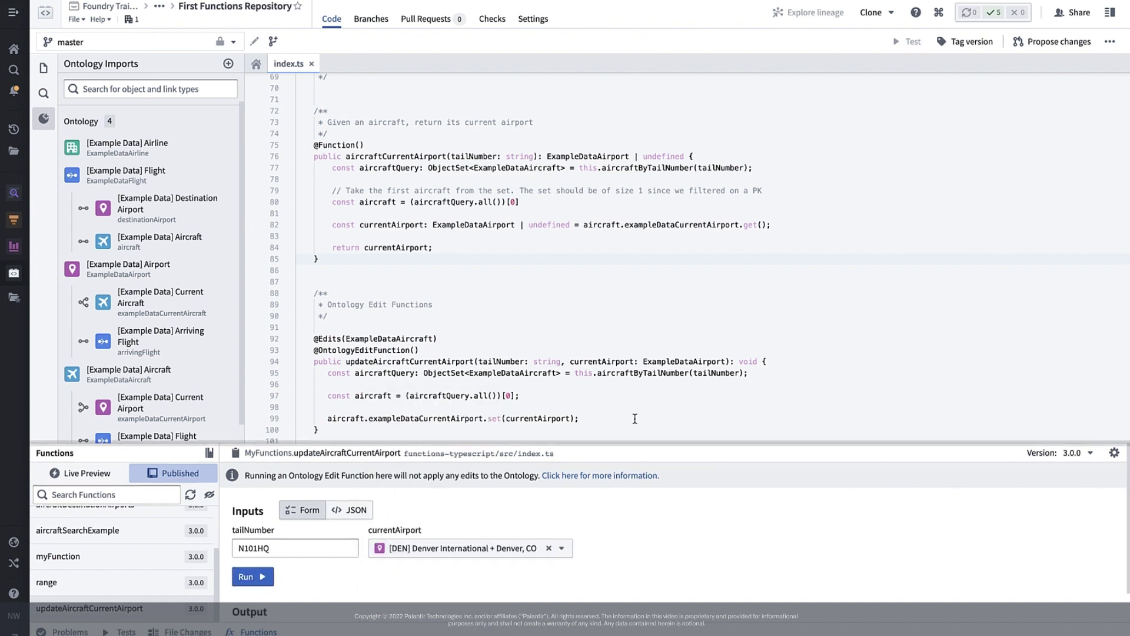
drag(636, 446, 640, 316)
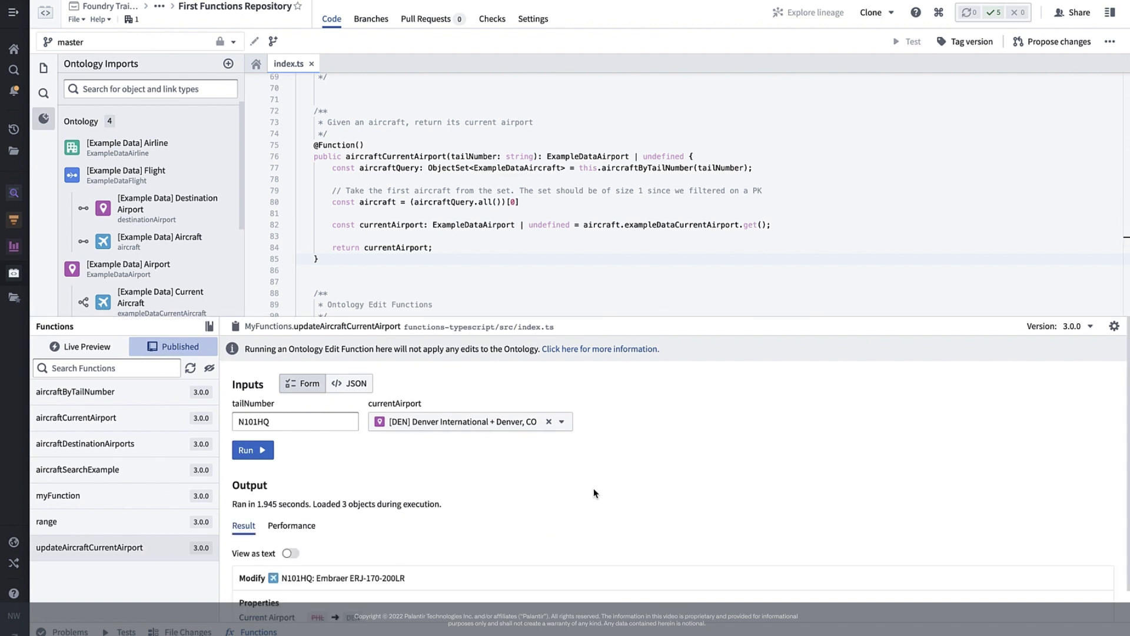
scroll(593, 489, down, 1)
scroll(593, 489, up, 1)
drag(243, 351, 670, 353)
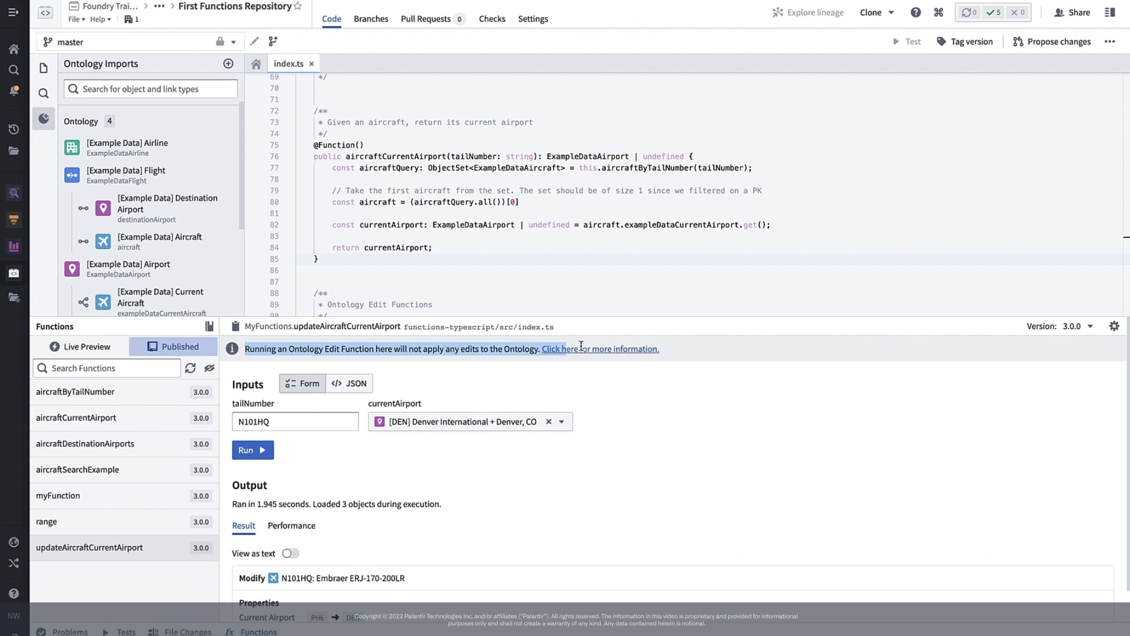
click(672, 353)
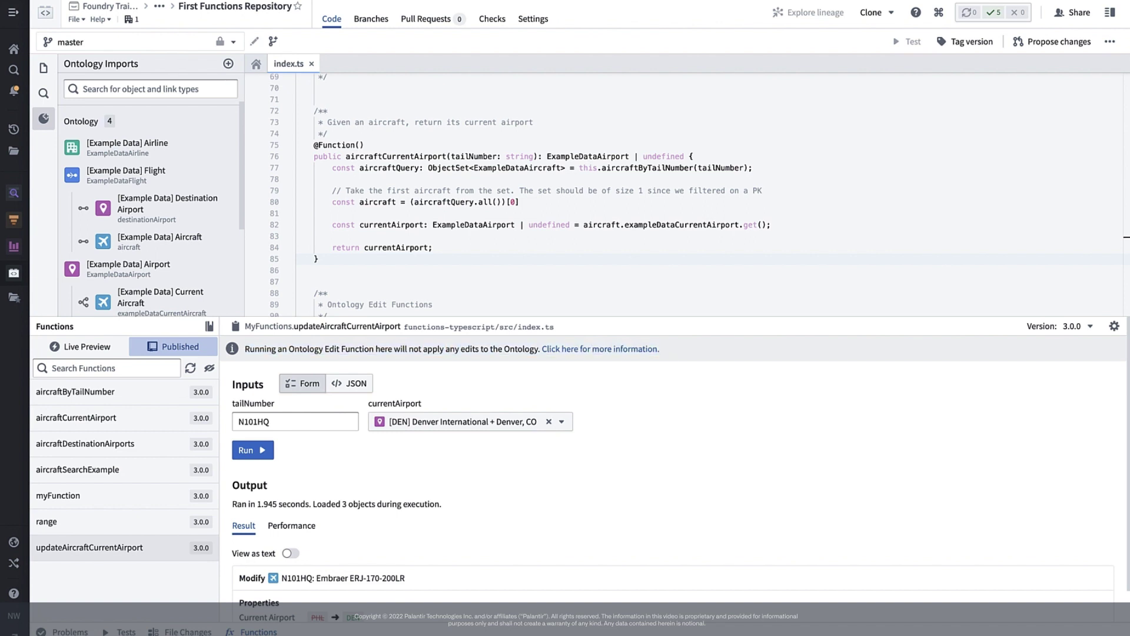